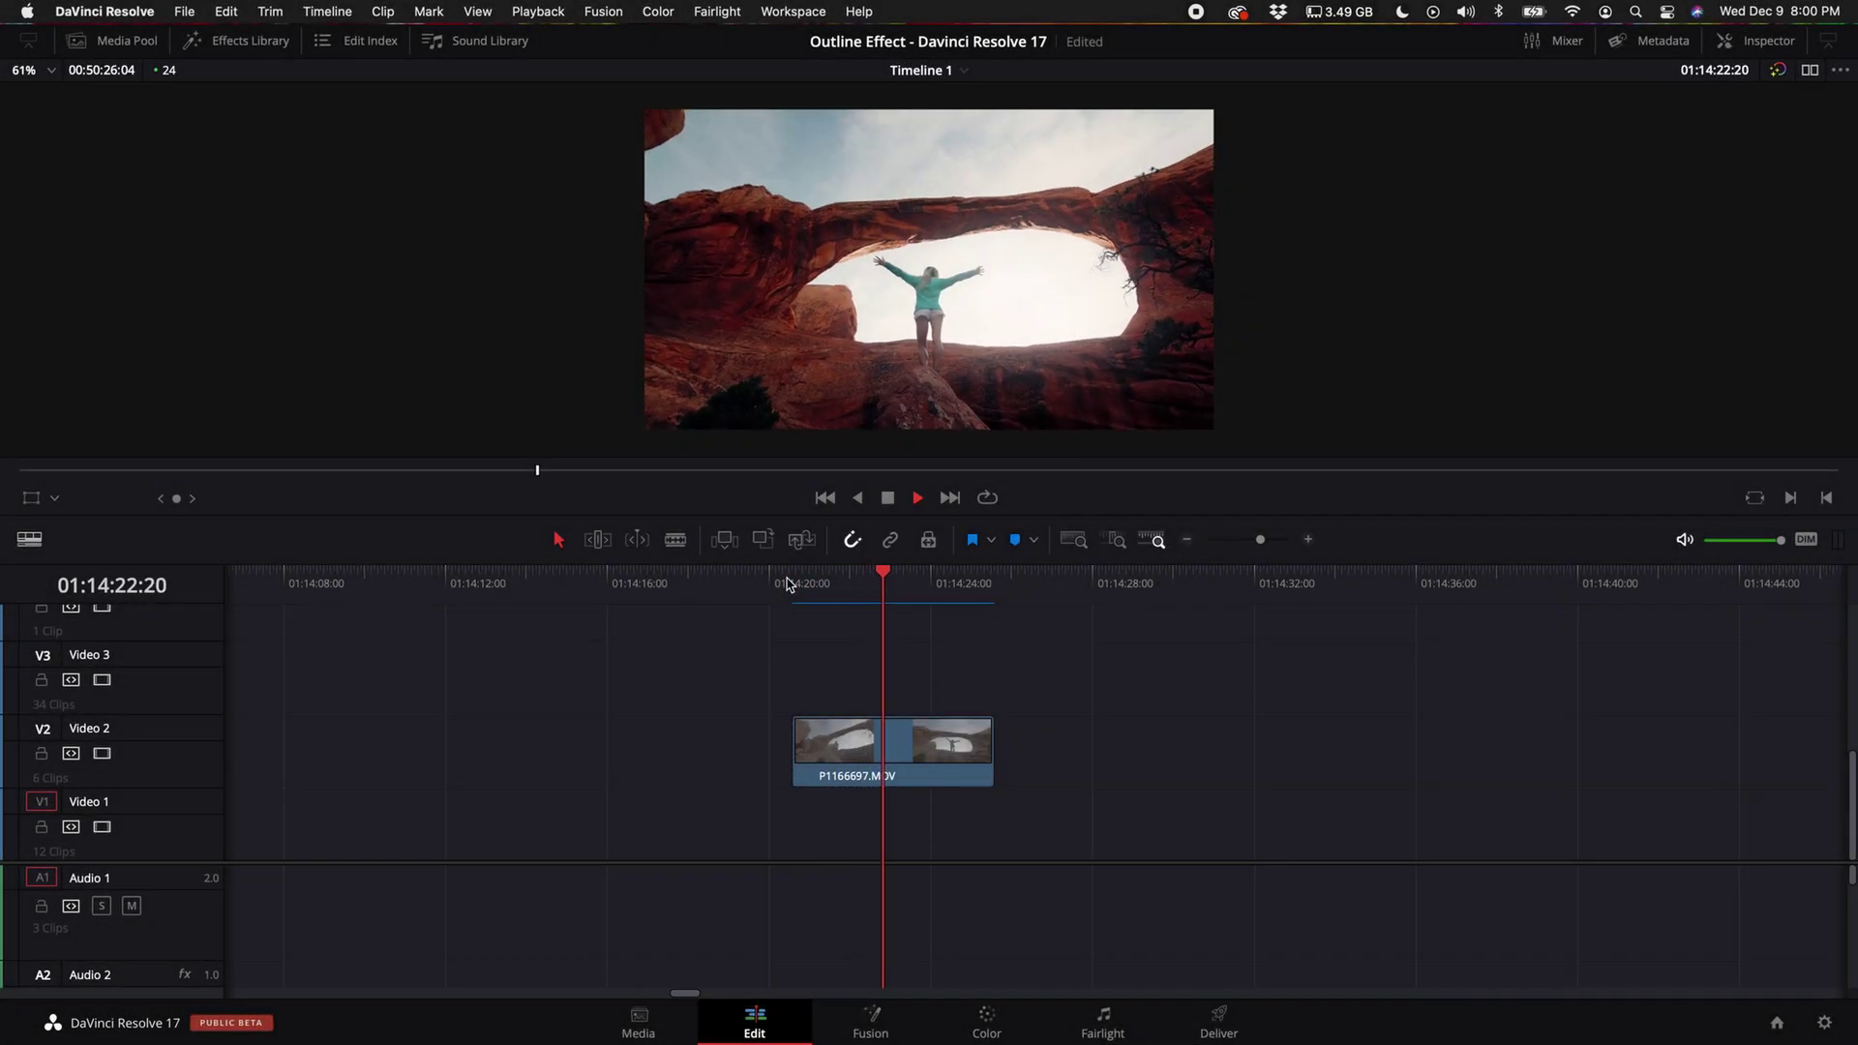
Move P1166697.MOV down to Video 1 and Option-drag a duplicate onto Video 2 above it.
key("space")
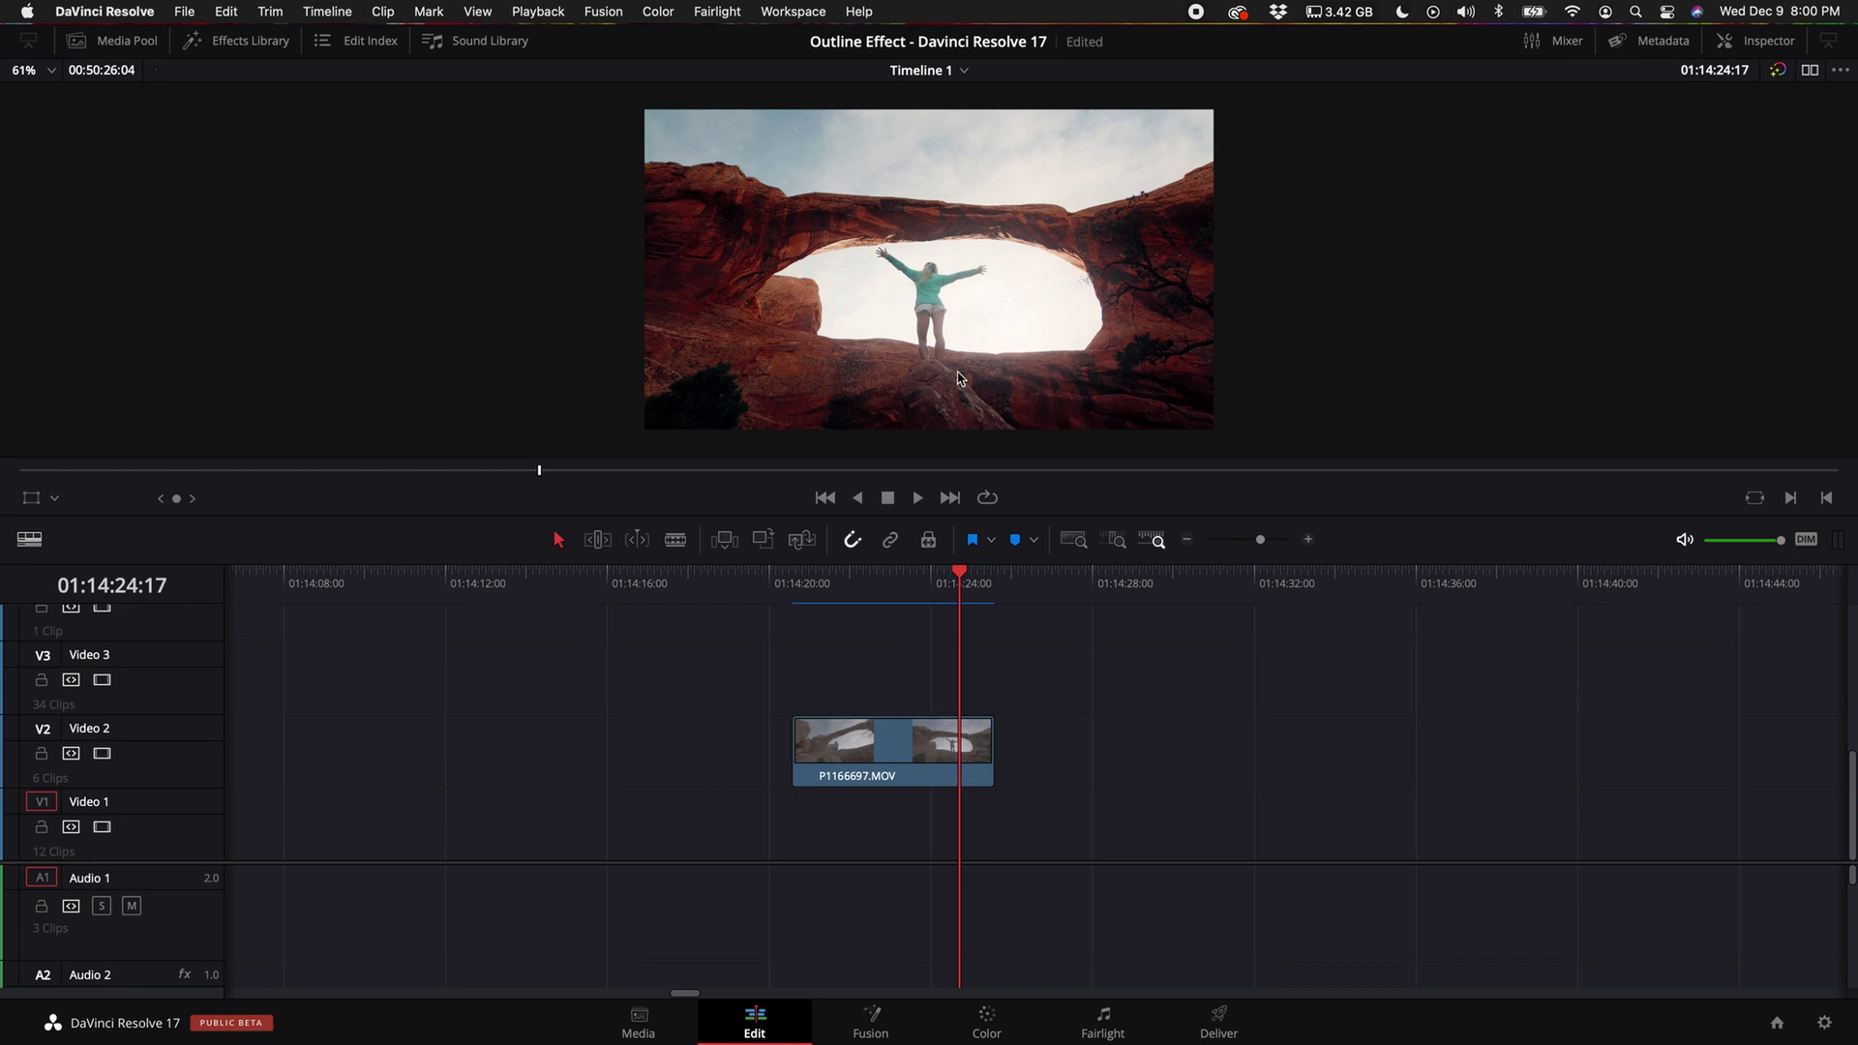
left_click_drag(913, 764, 912, 838)
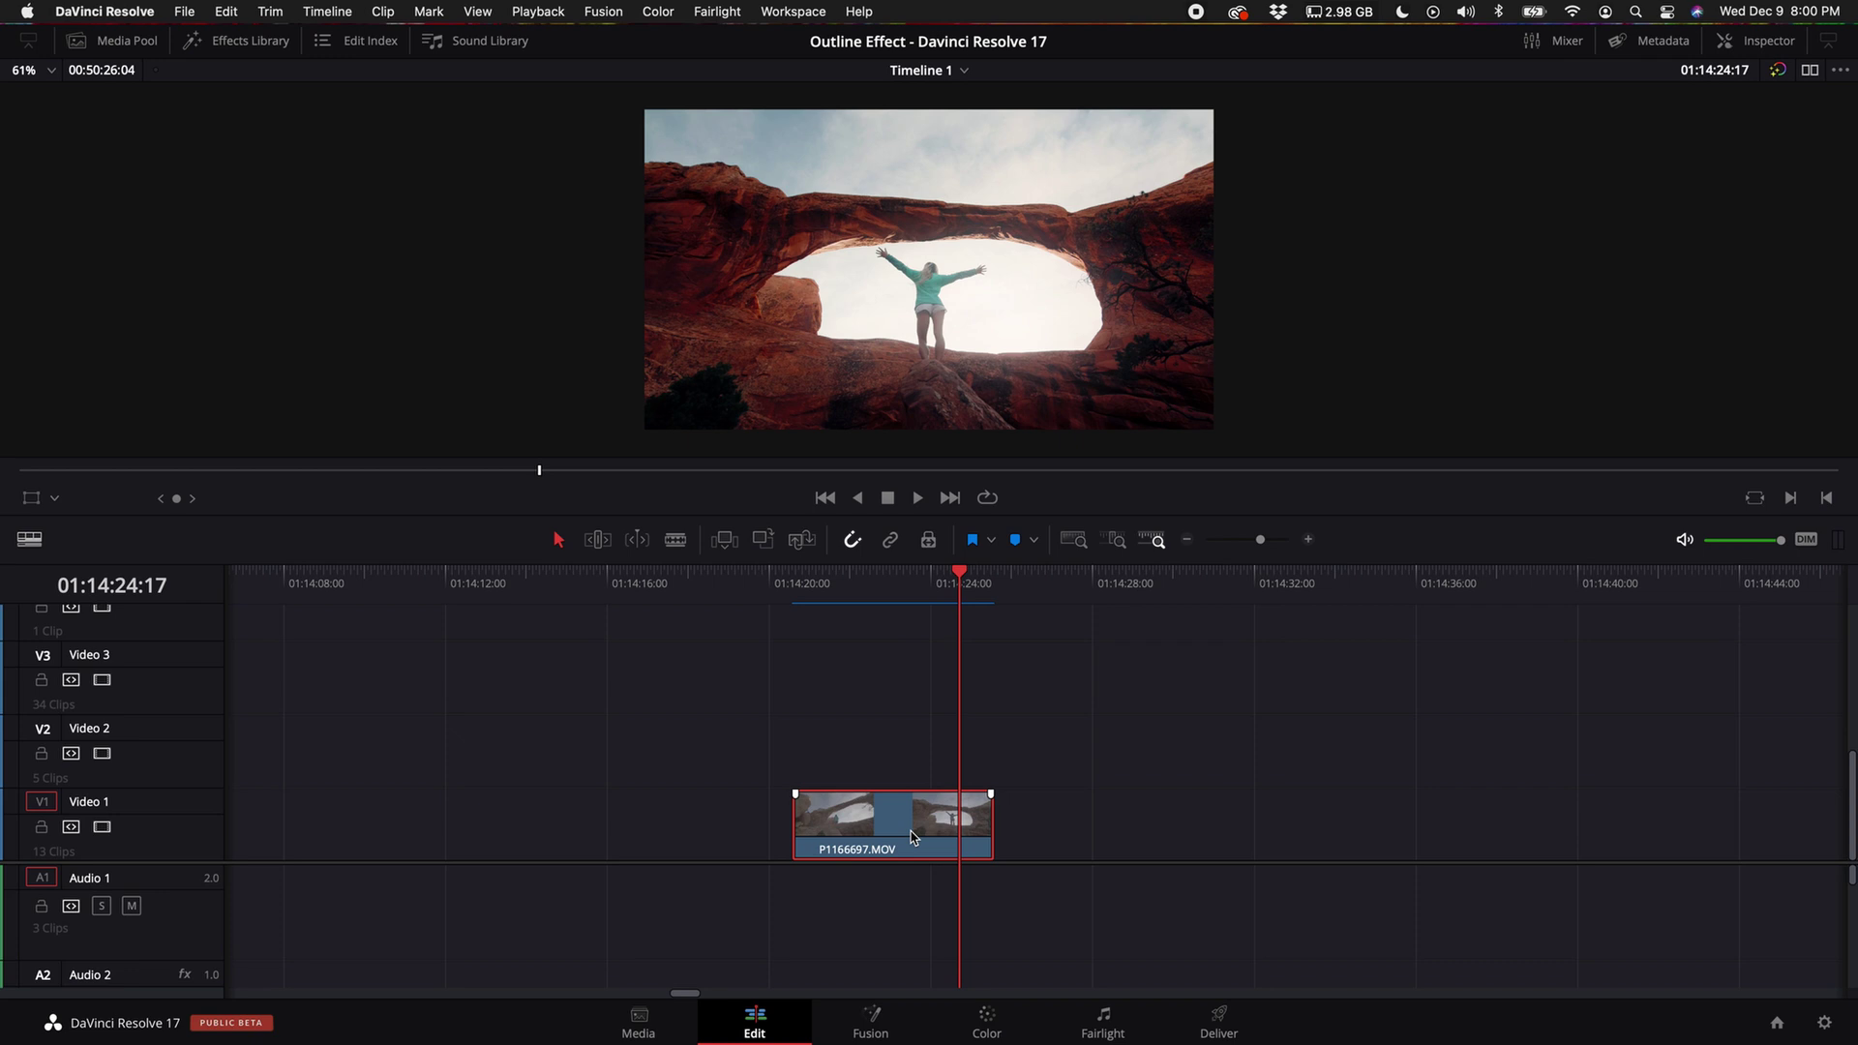
left_click_drag(910, 838, 930, 732)
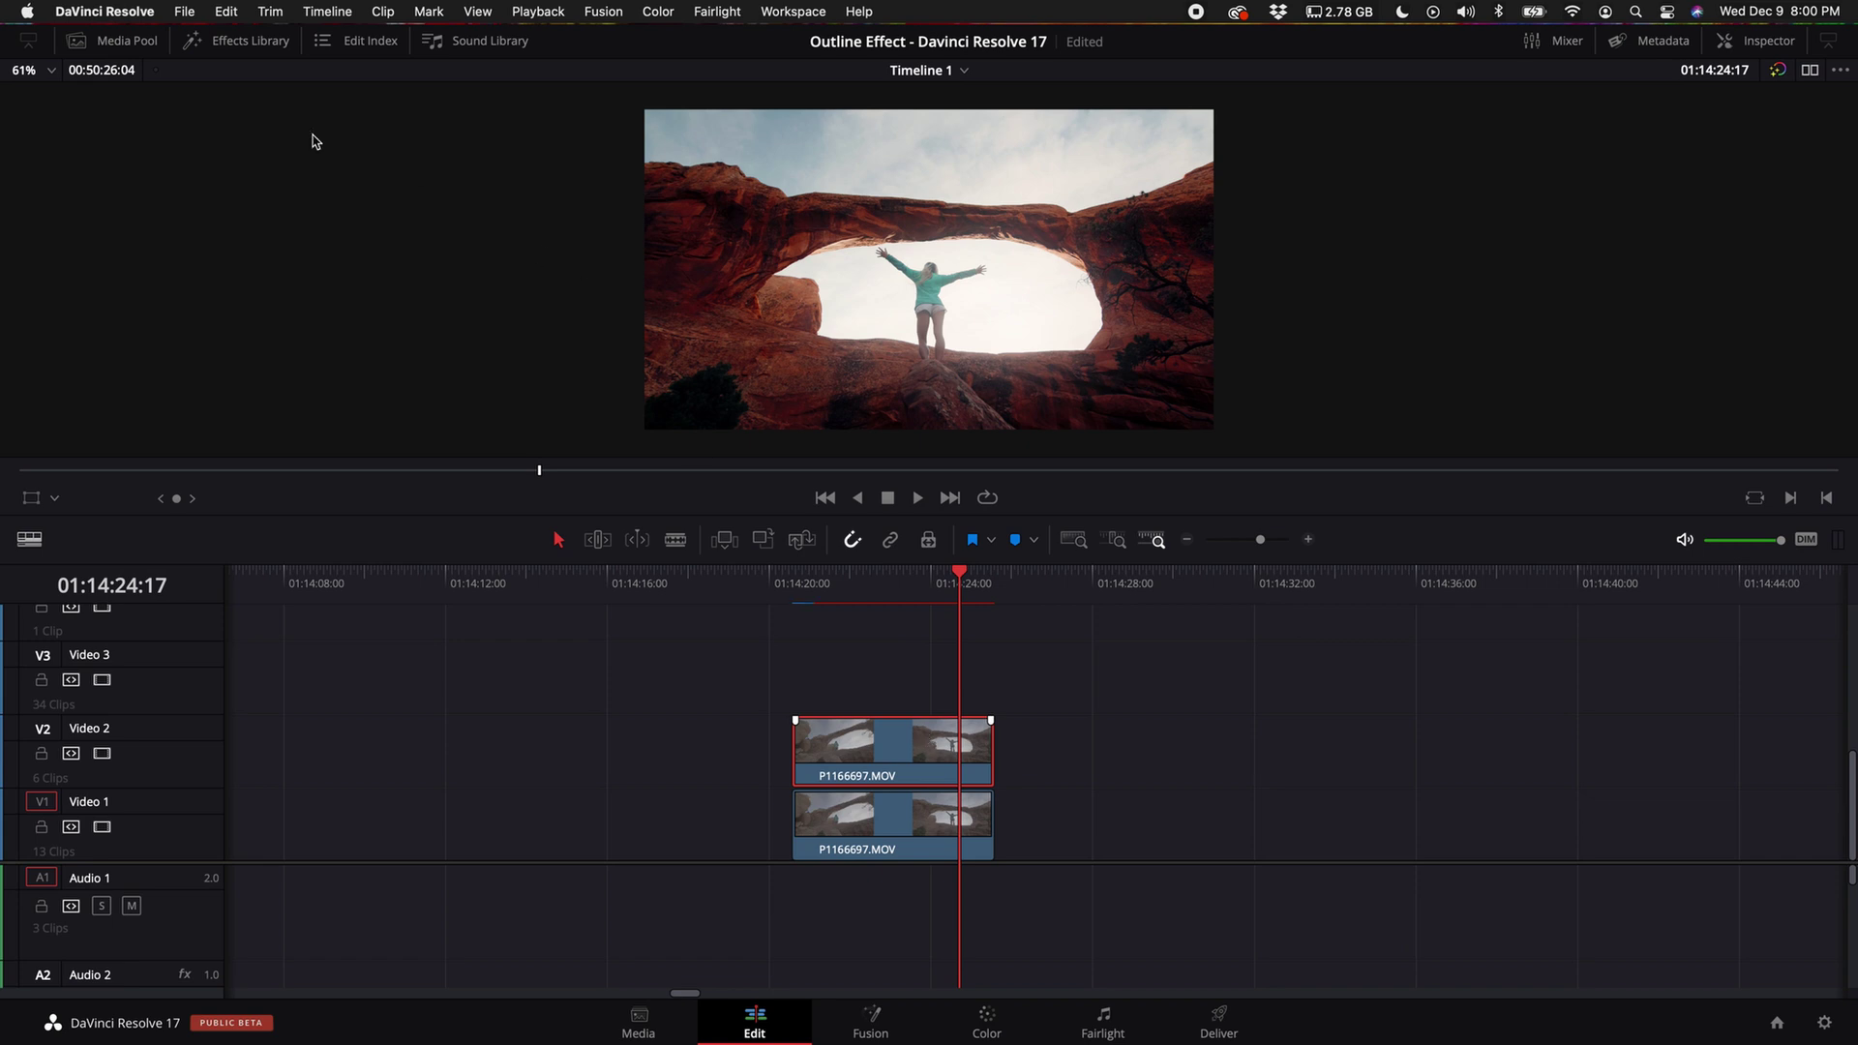
Drag Edge Detect from Open FX's Resolve FX Stylize onto the upper V2 arch clip.
left_click(253, 43)
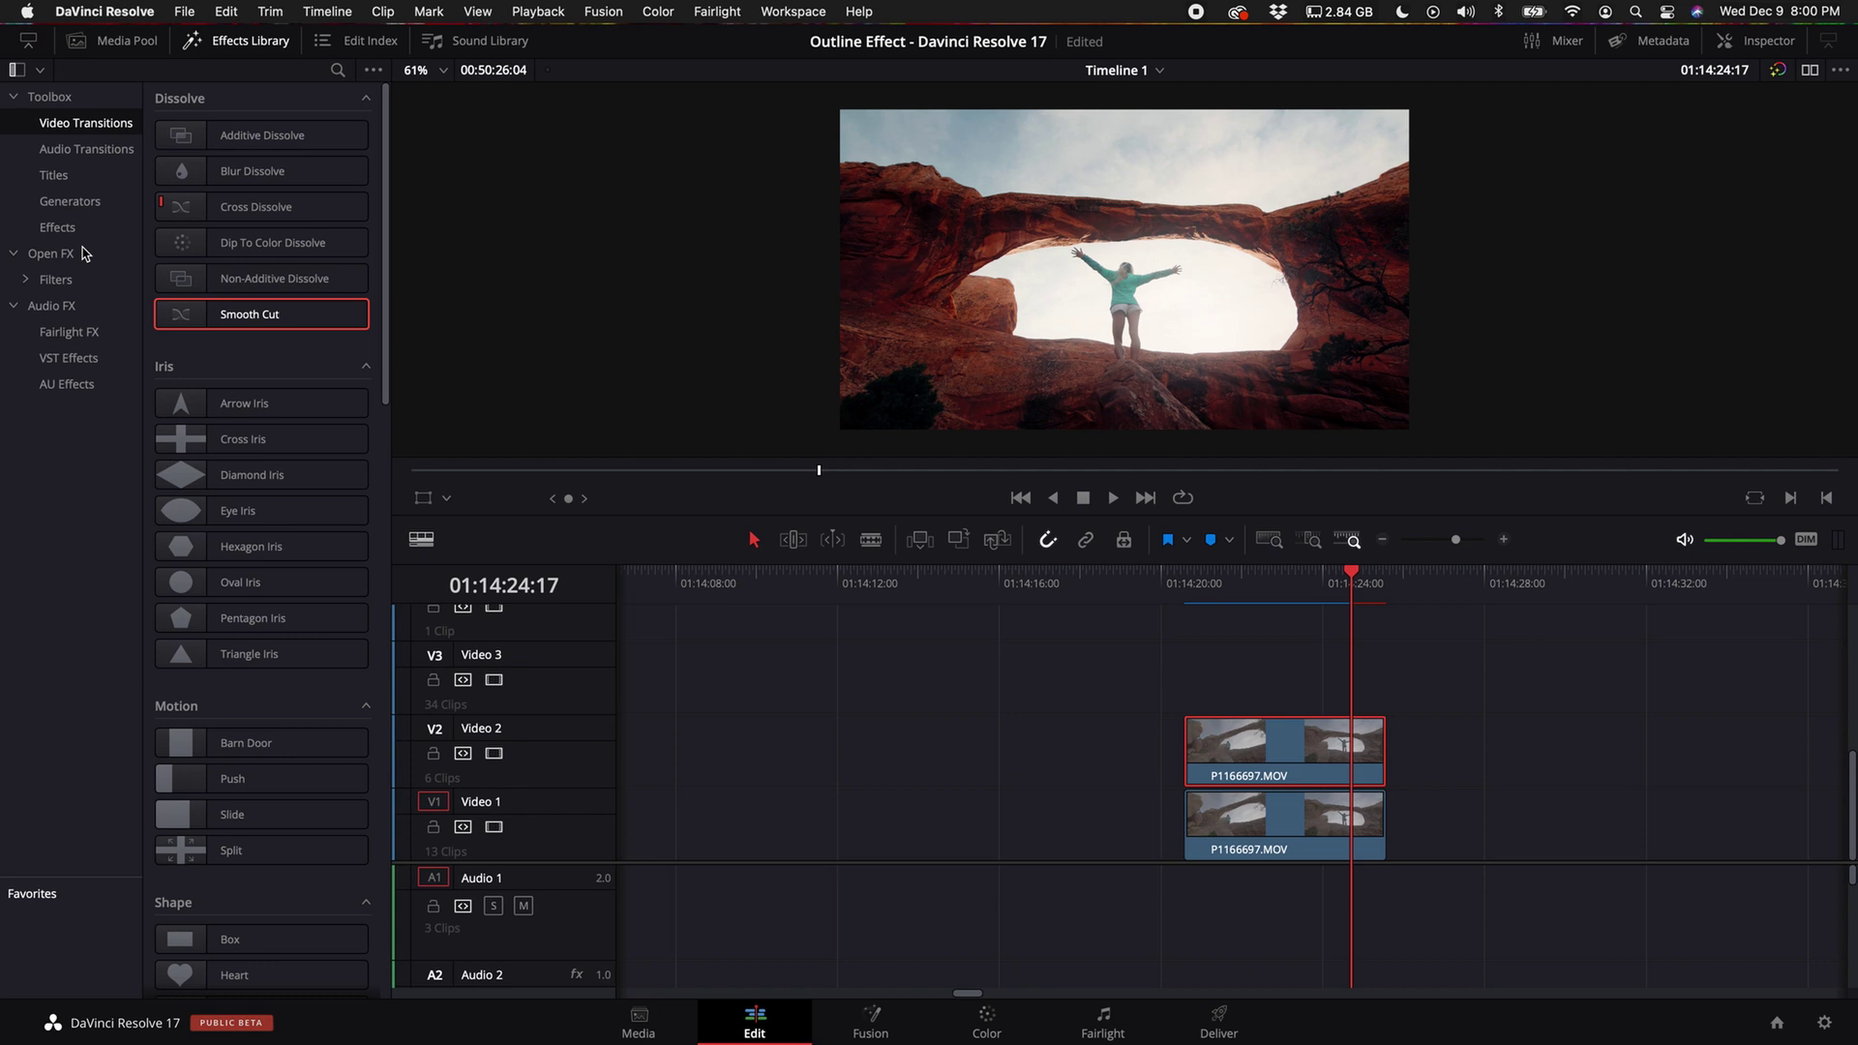
left_click(54, 254)
scroll(274, 752, "down", 15)
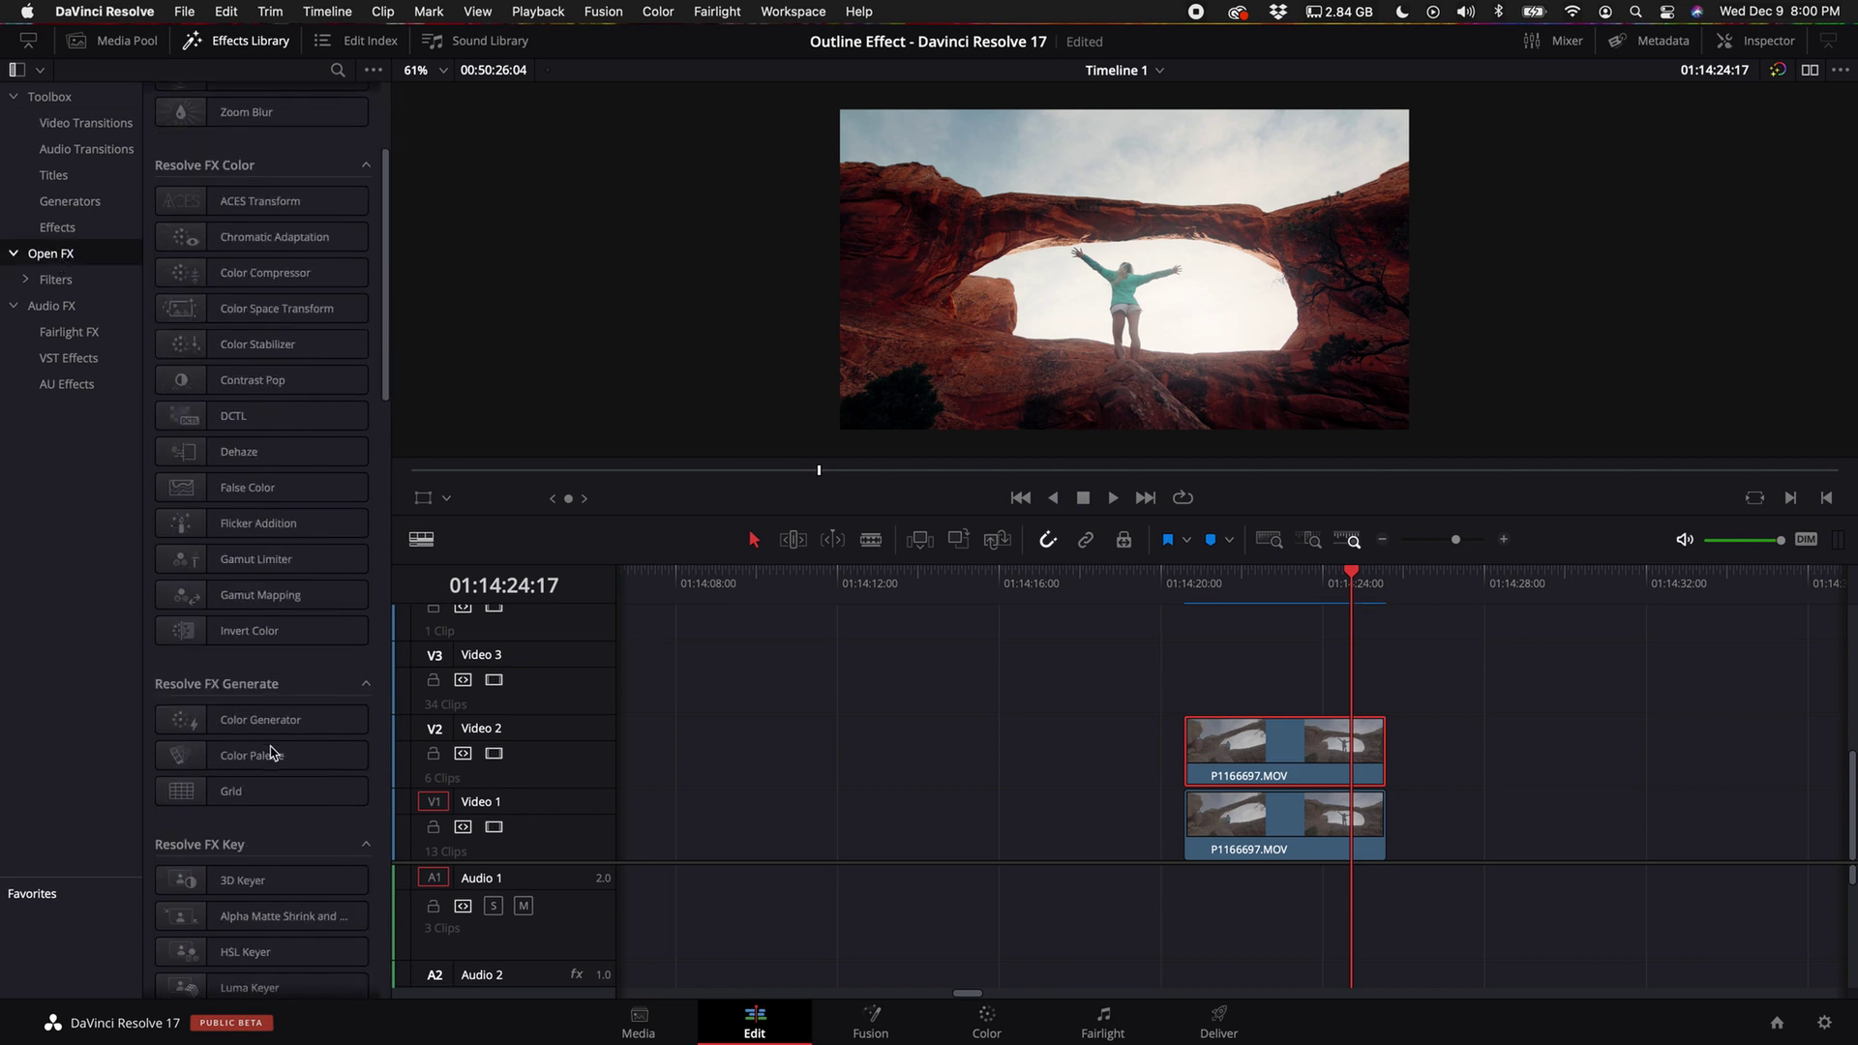
scroll(273, 752, "down", 4)
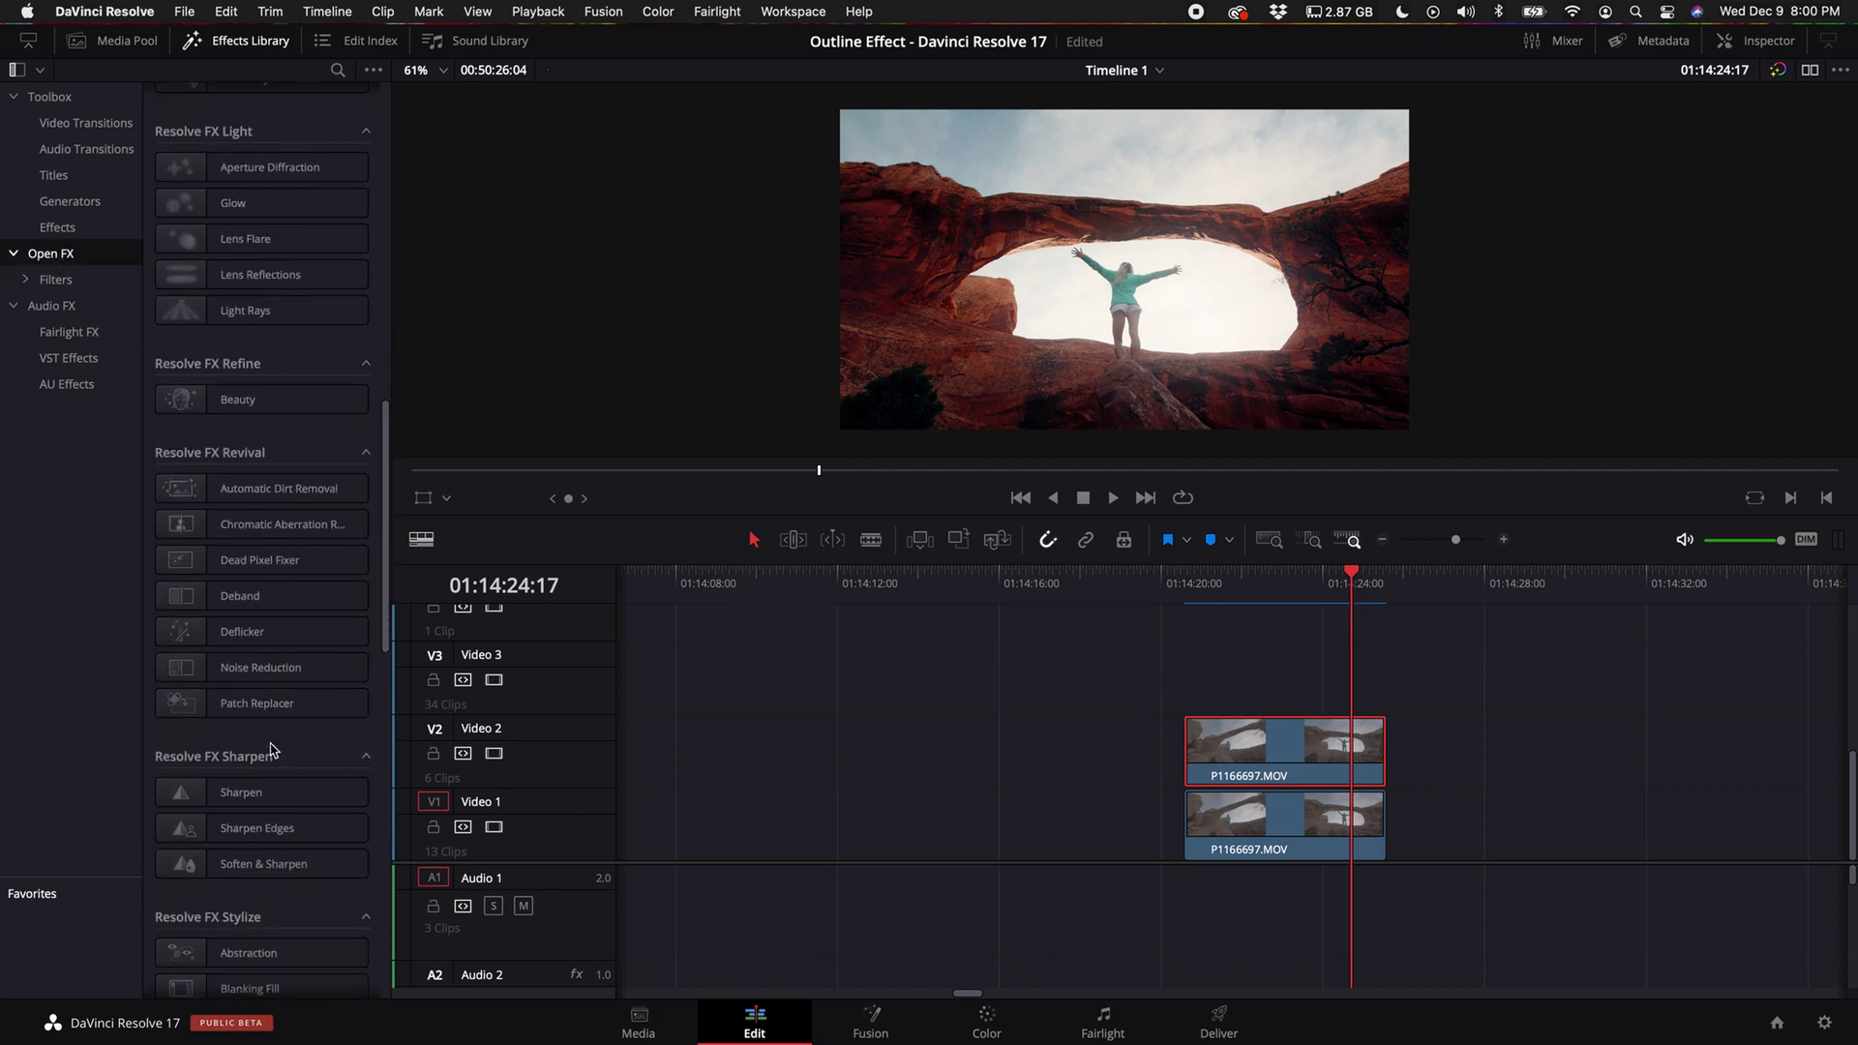
scroll(263, 662, "down", 12)
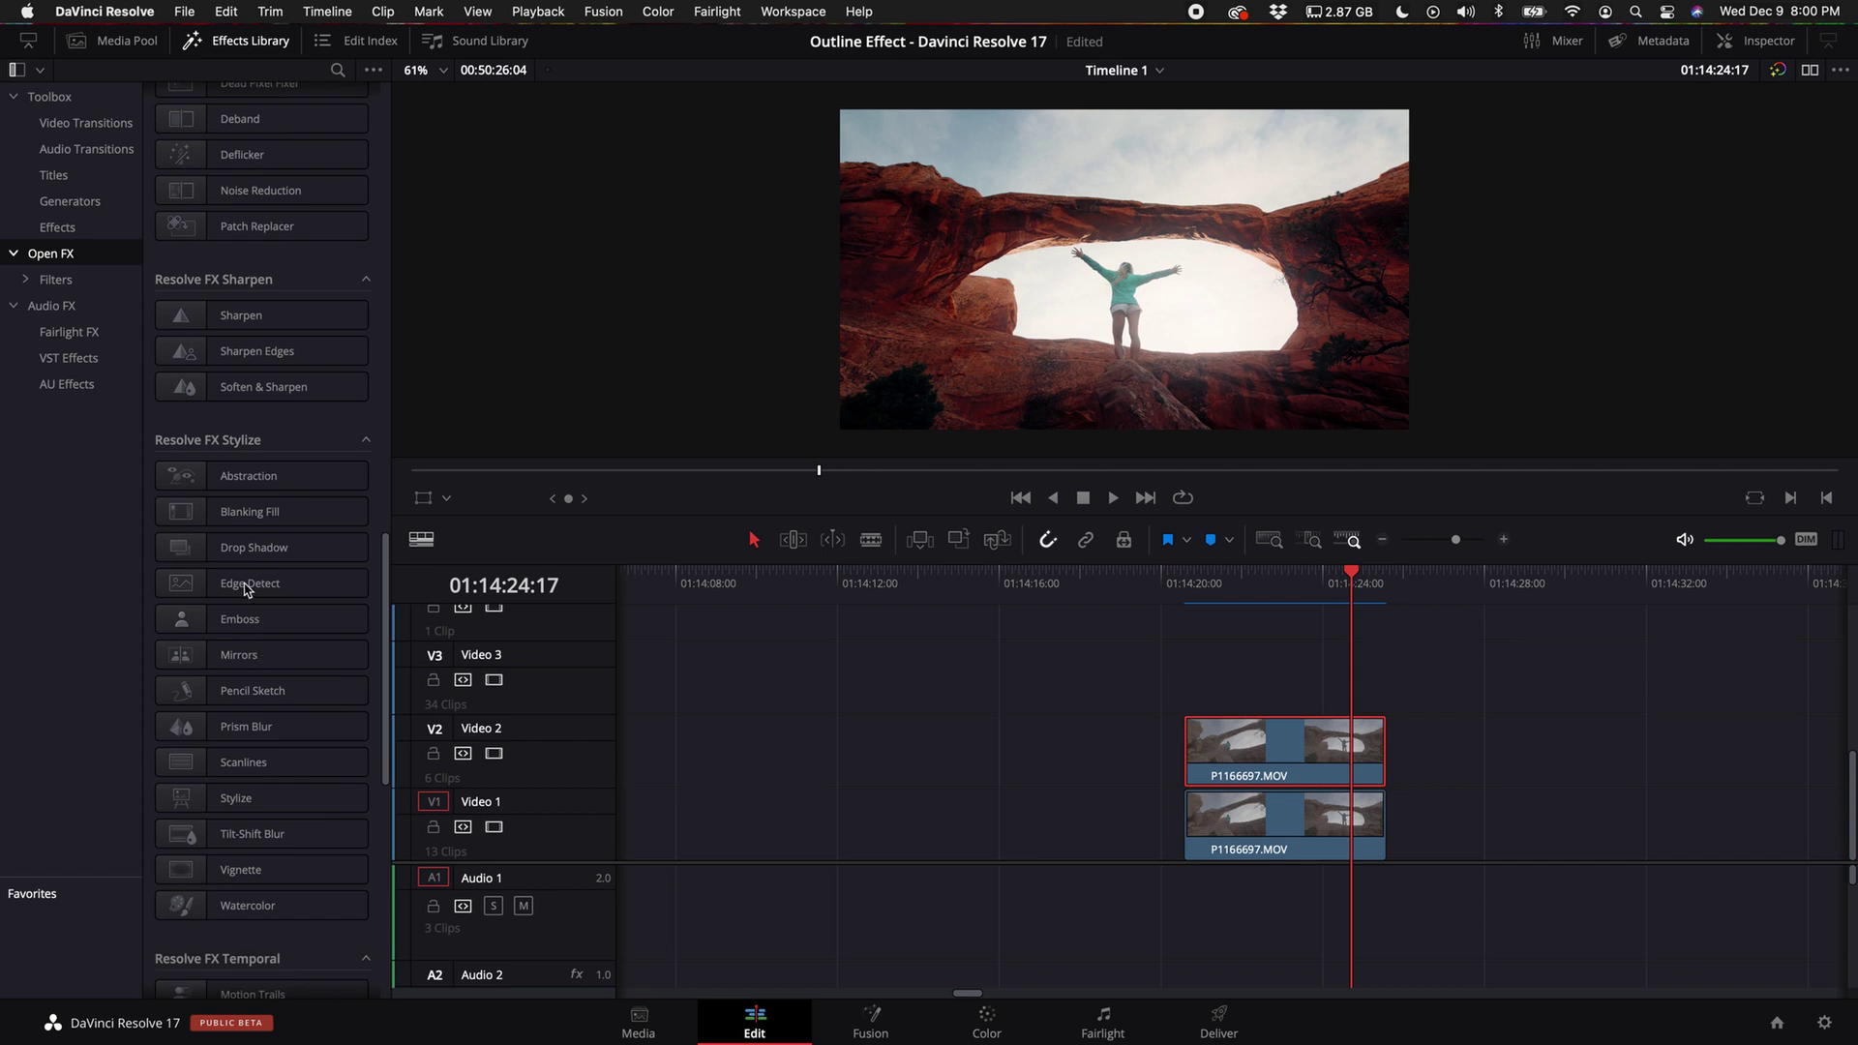
left_click_drag(246, 589, 1269, 767)
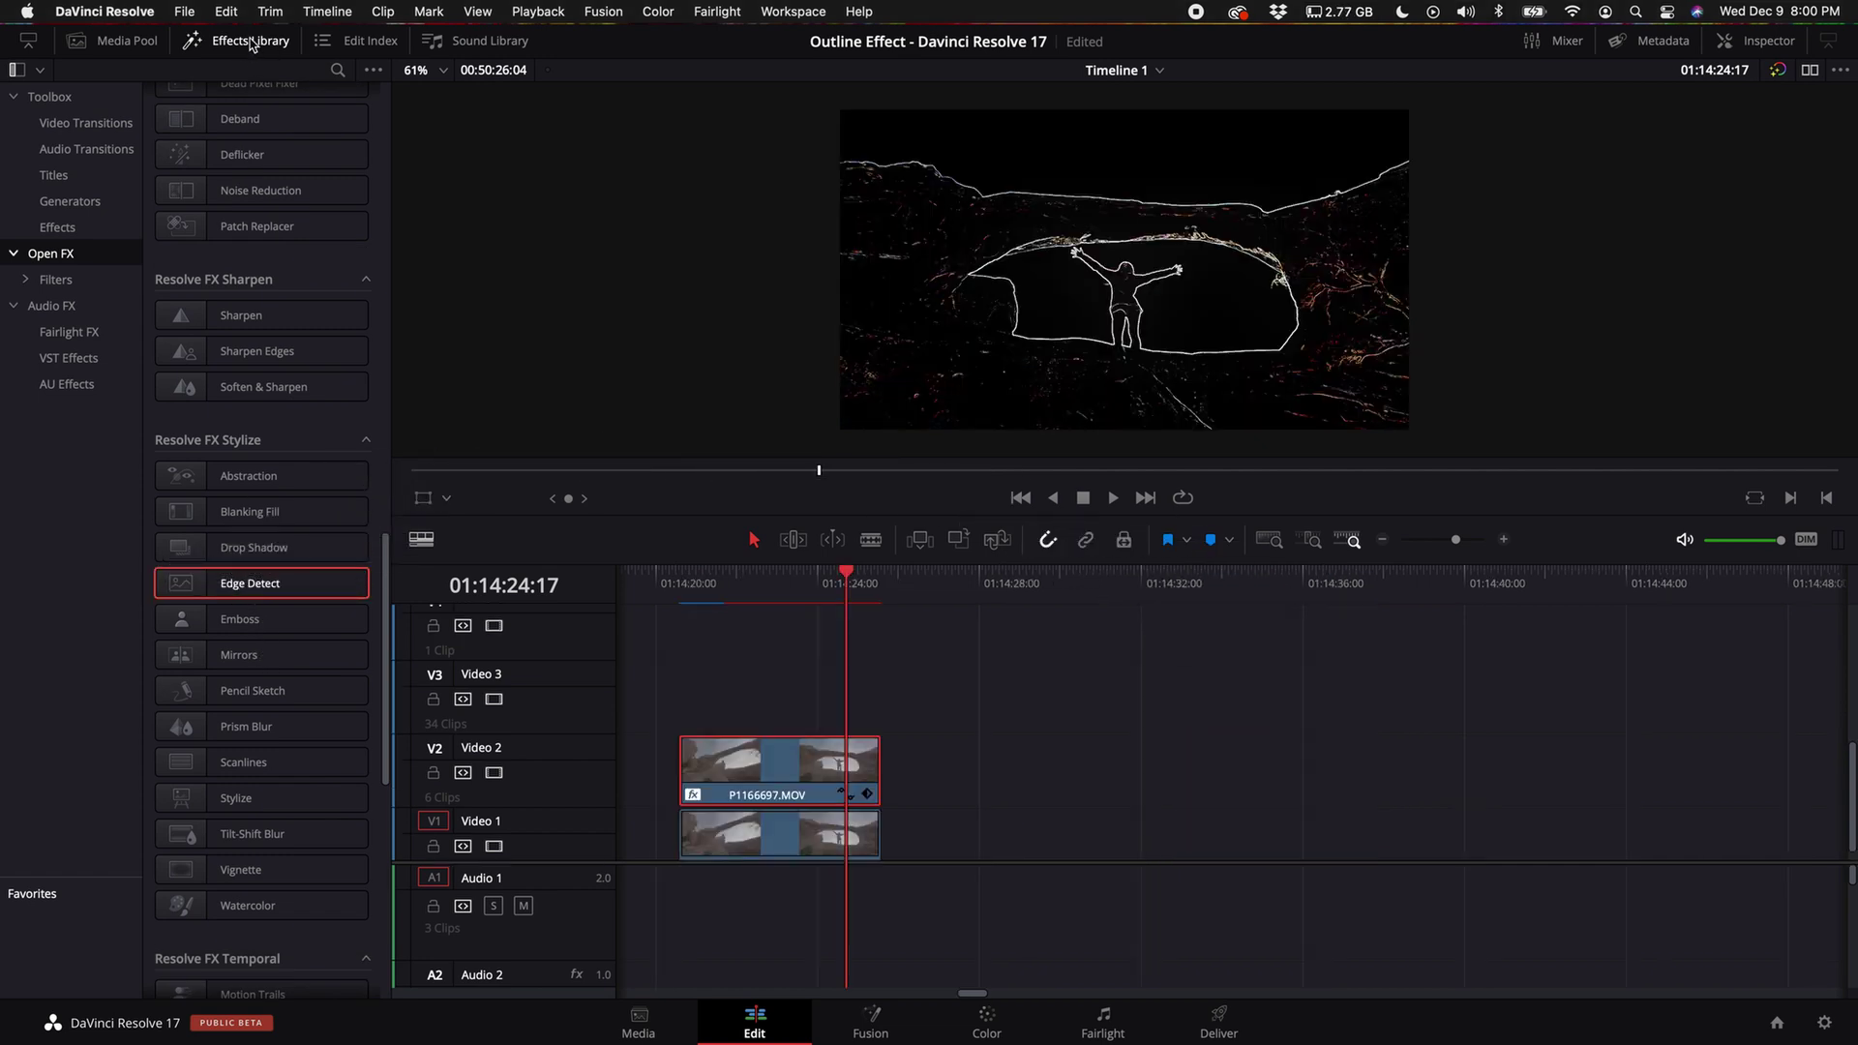
left_click(250, 43)
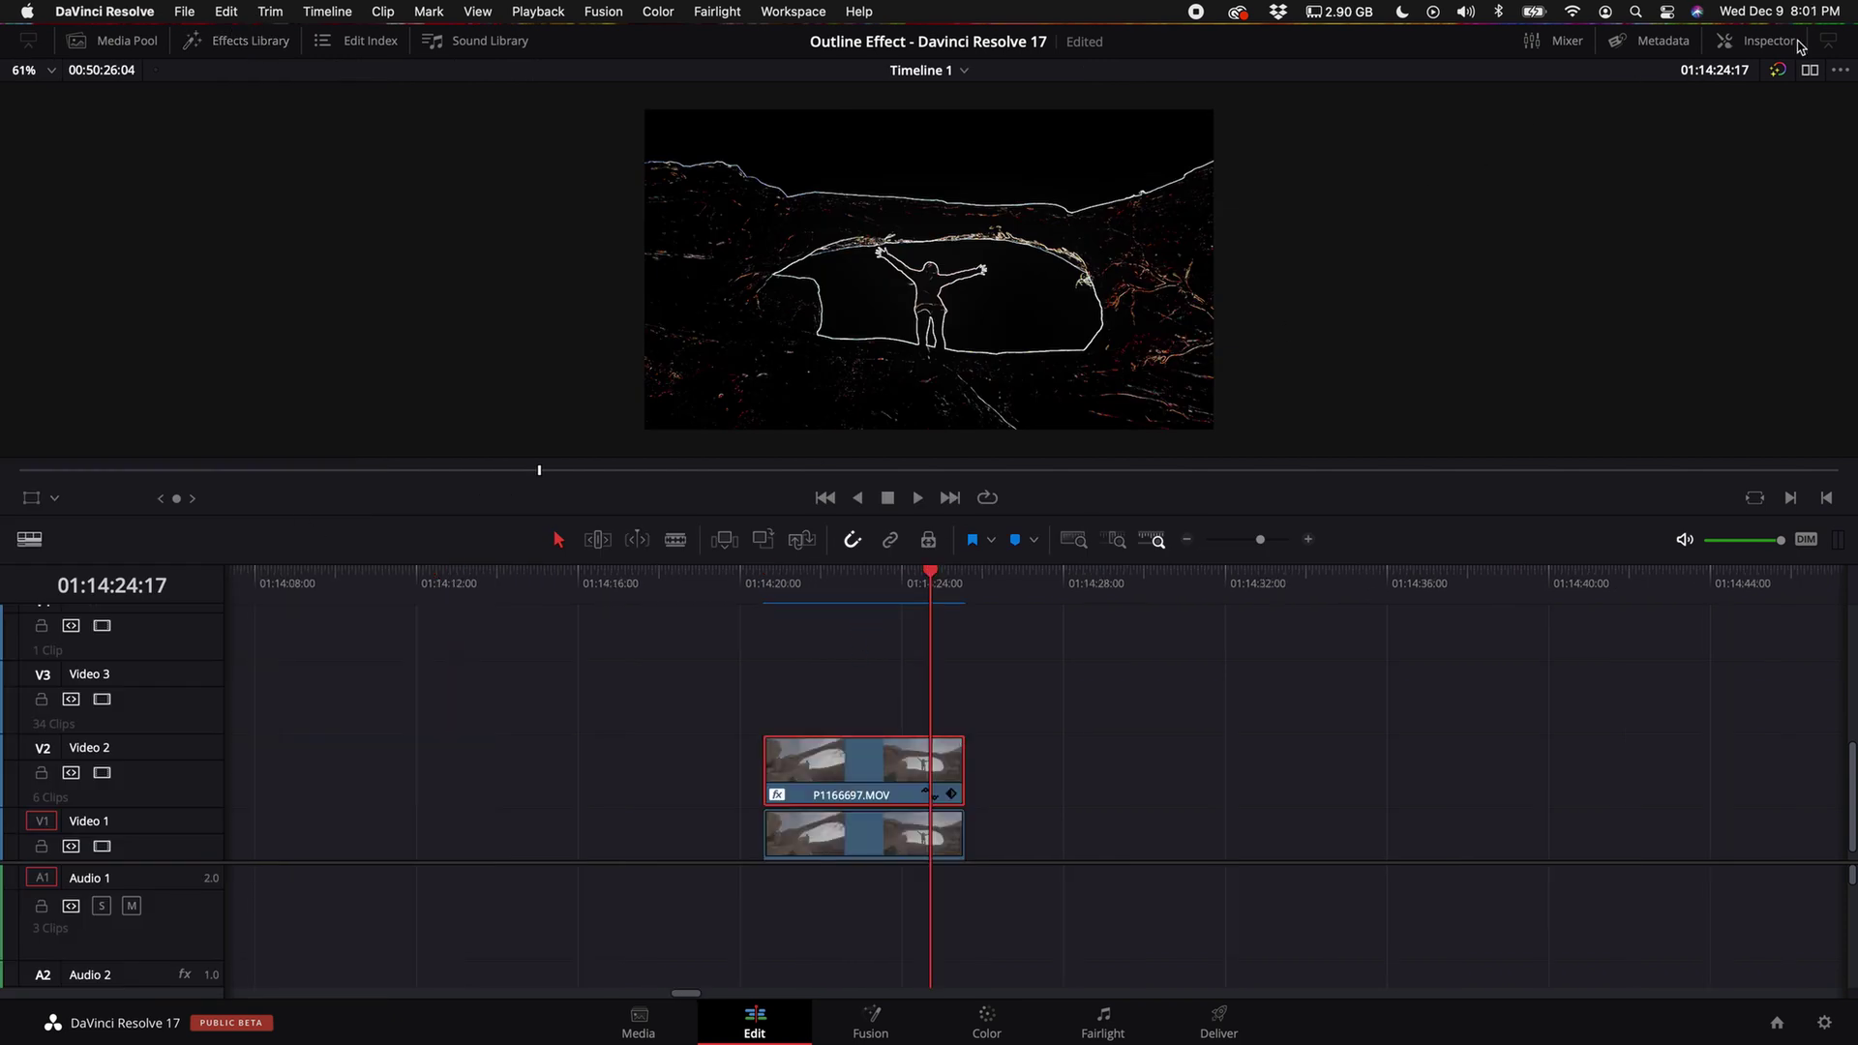
Set the Edge Detect Mode to Grayscale Edges in the Inspector and enlarge the viewer.
left_click(1768, 41)
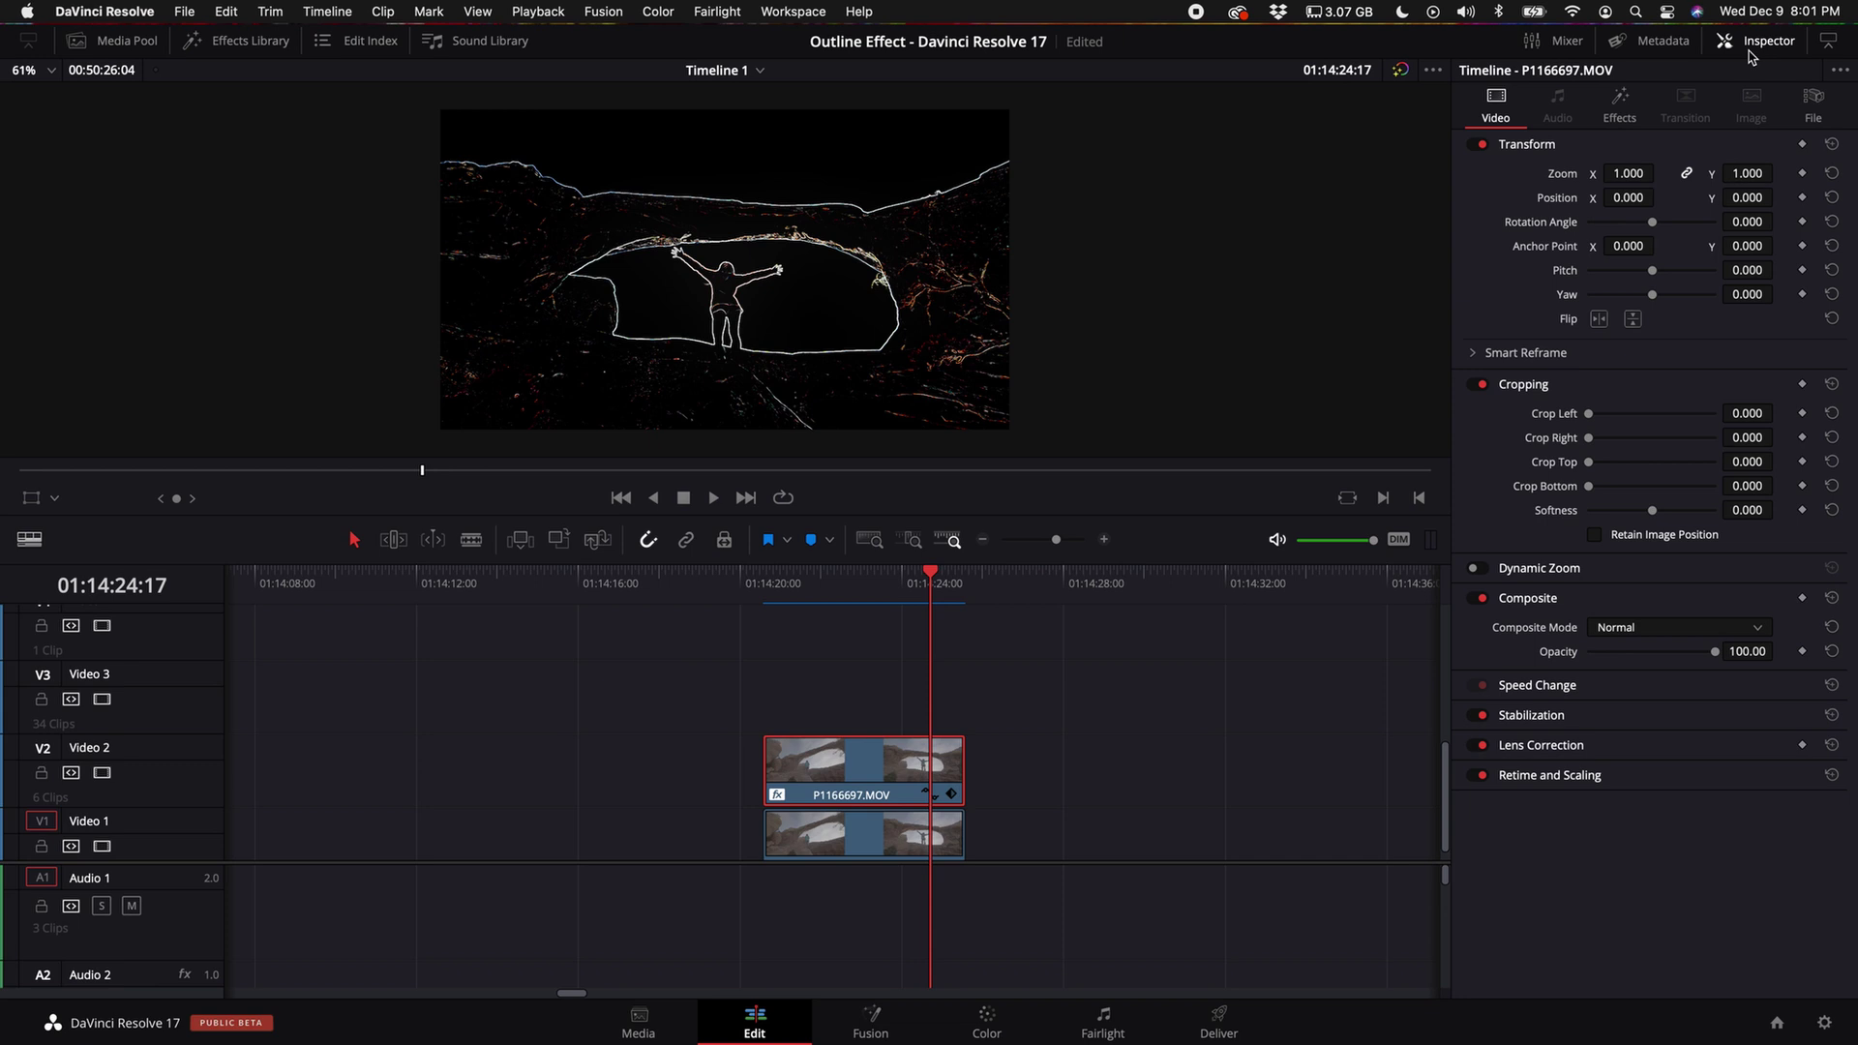
left_click(1621, 103)
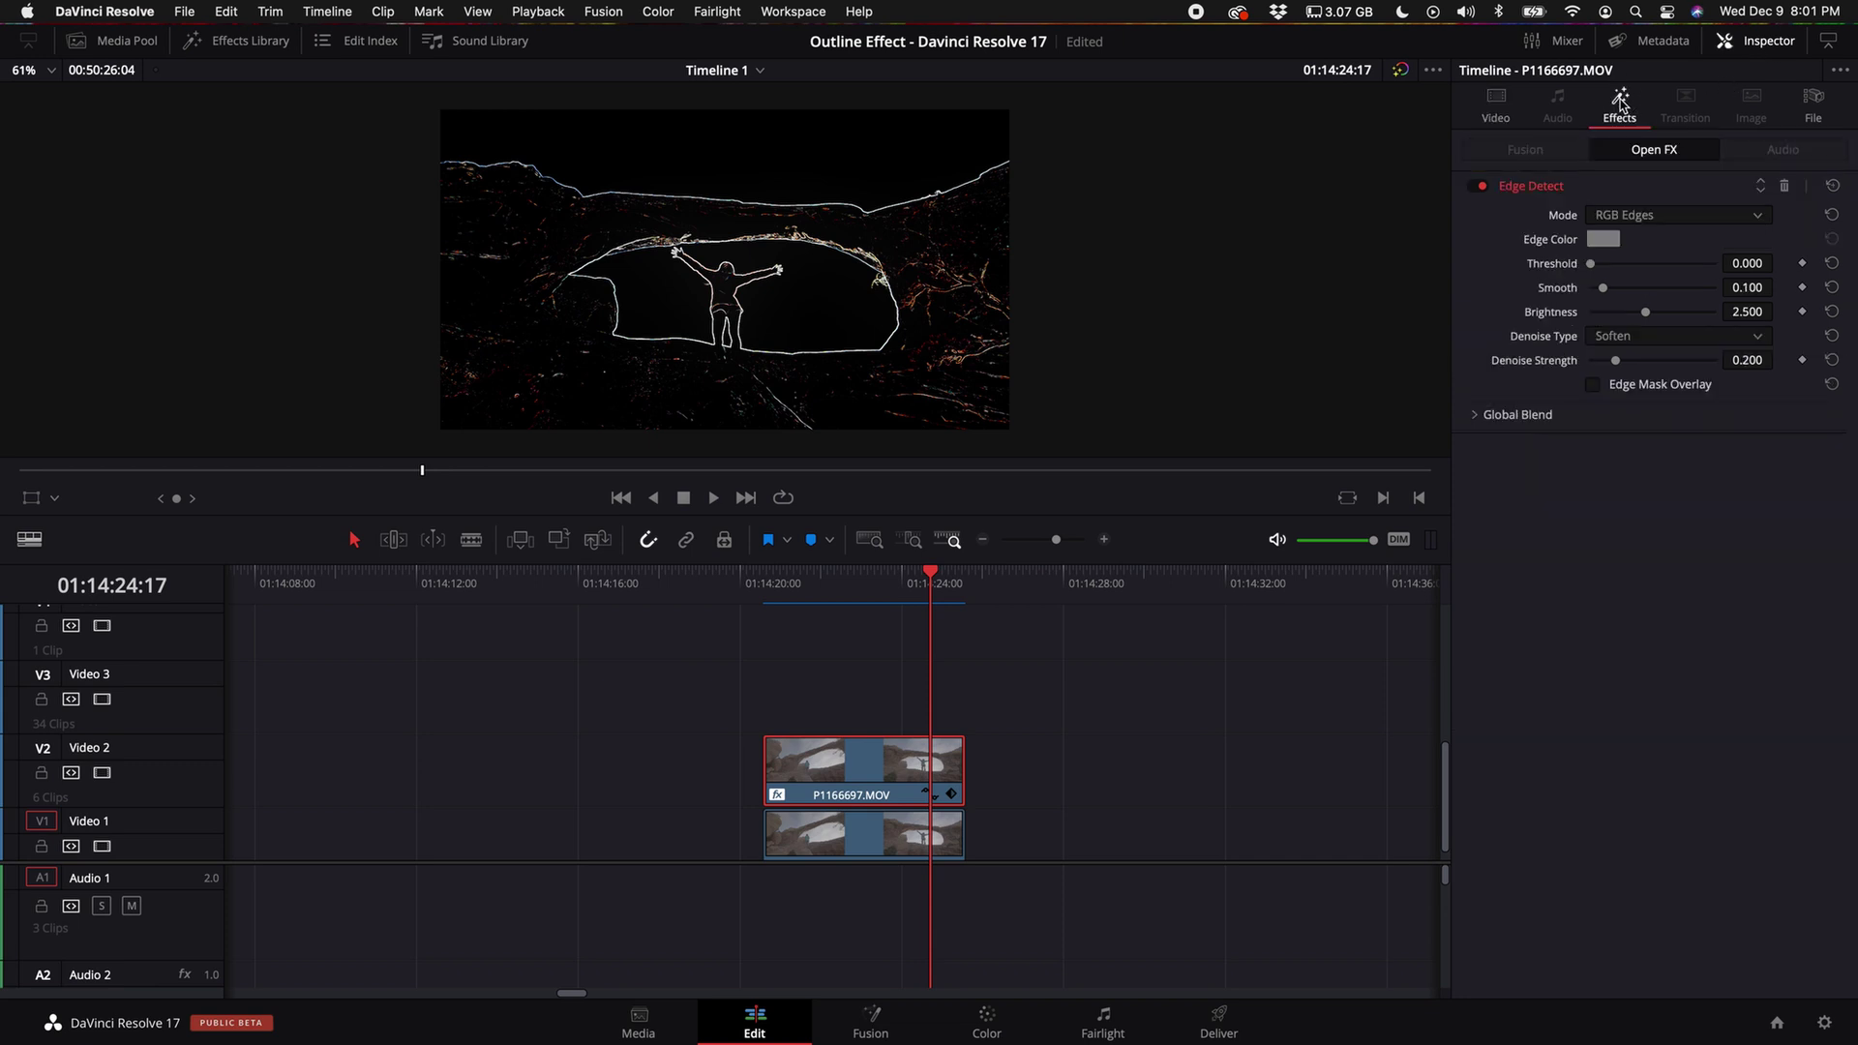
left_click(1641, 221)
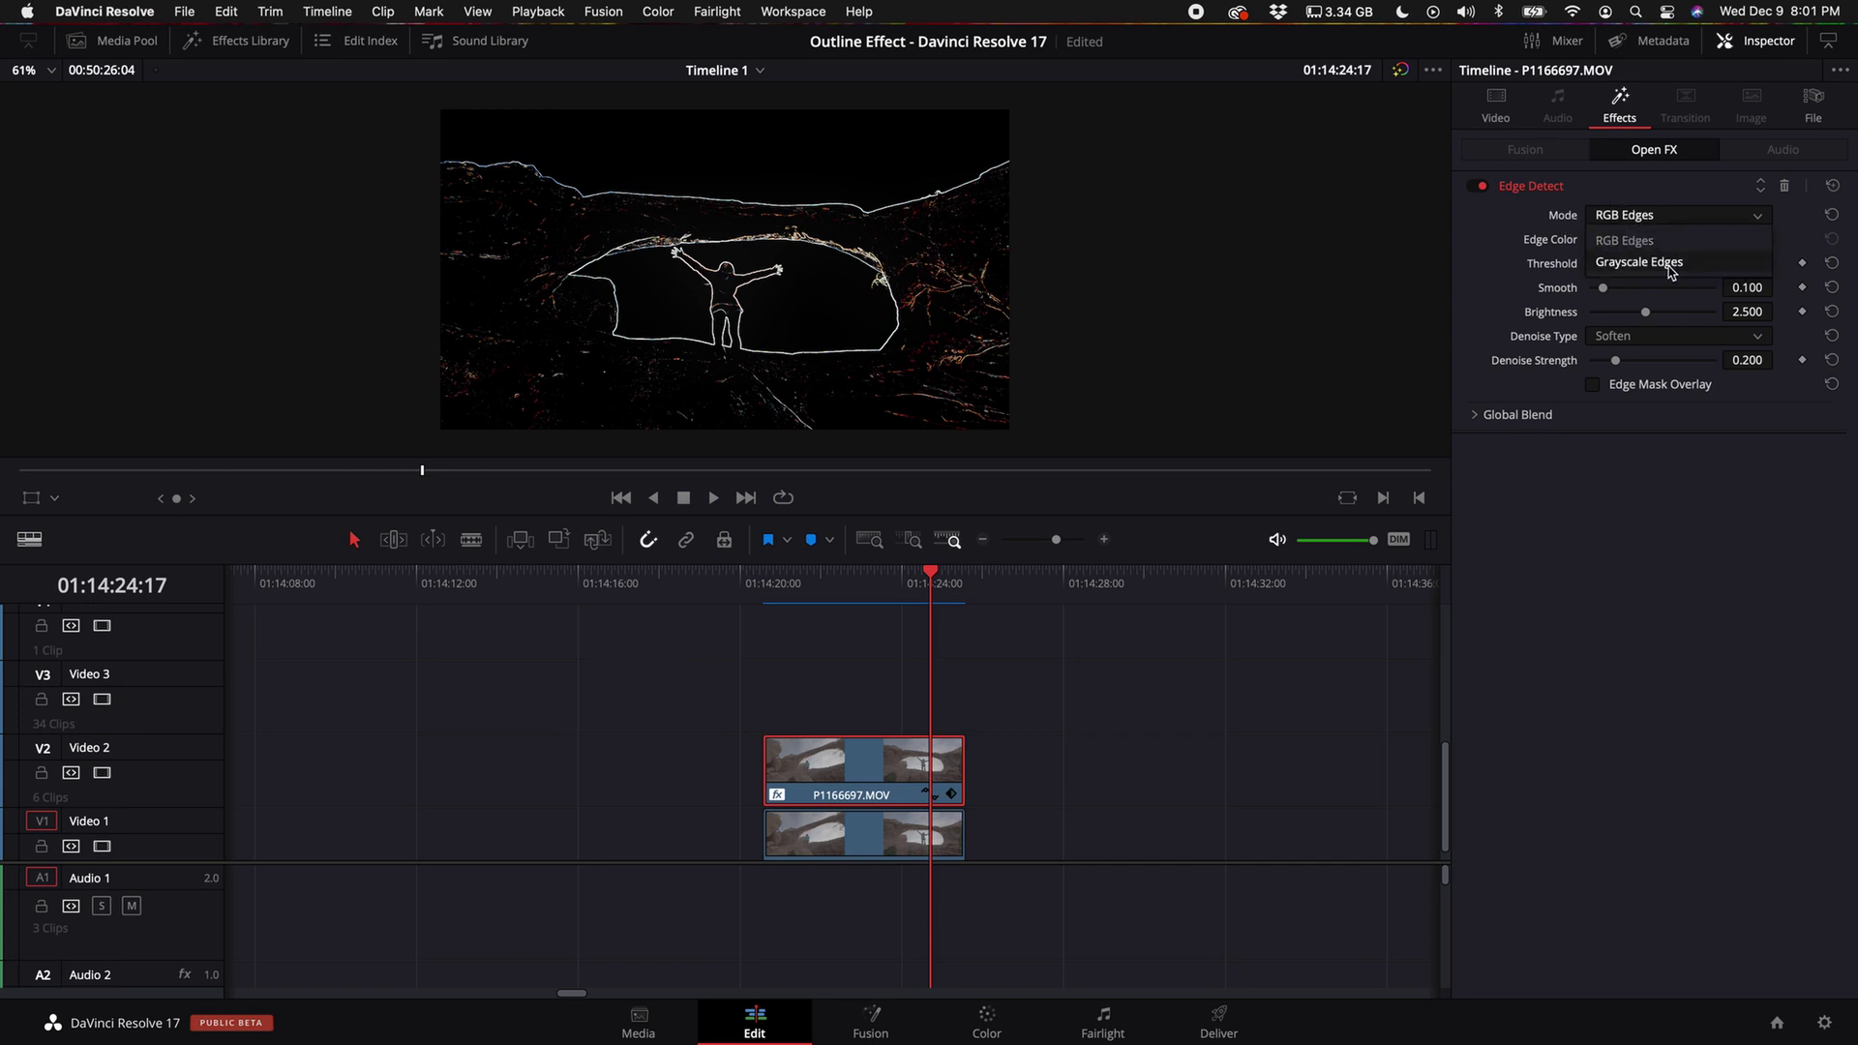
left_click(1671, 264)
left_click_drag(1086, 519, 1086, 641)
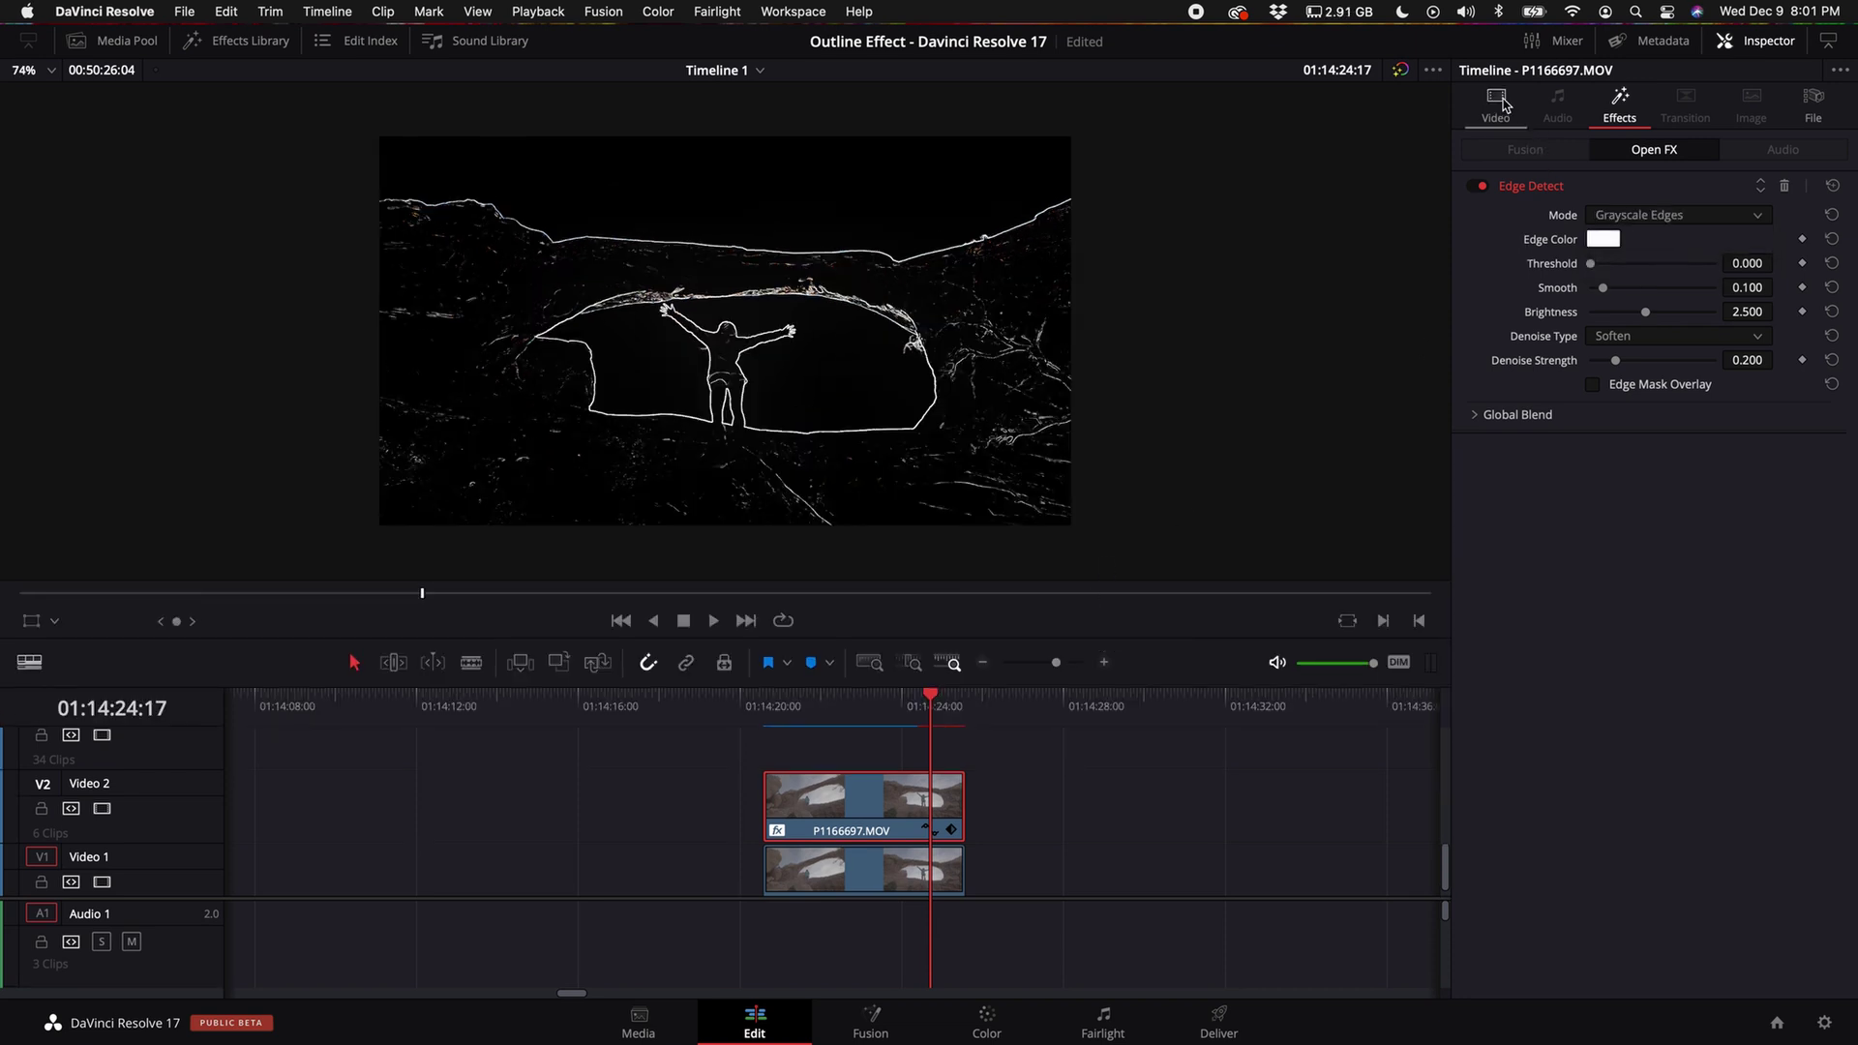
Set the upper clip's Composite Mode to Screen in the Inspector's Video tab.
left_click(1498, 102)
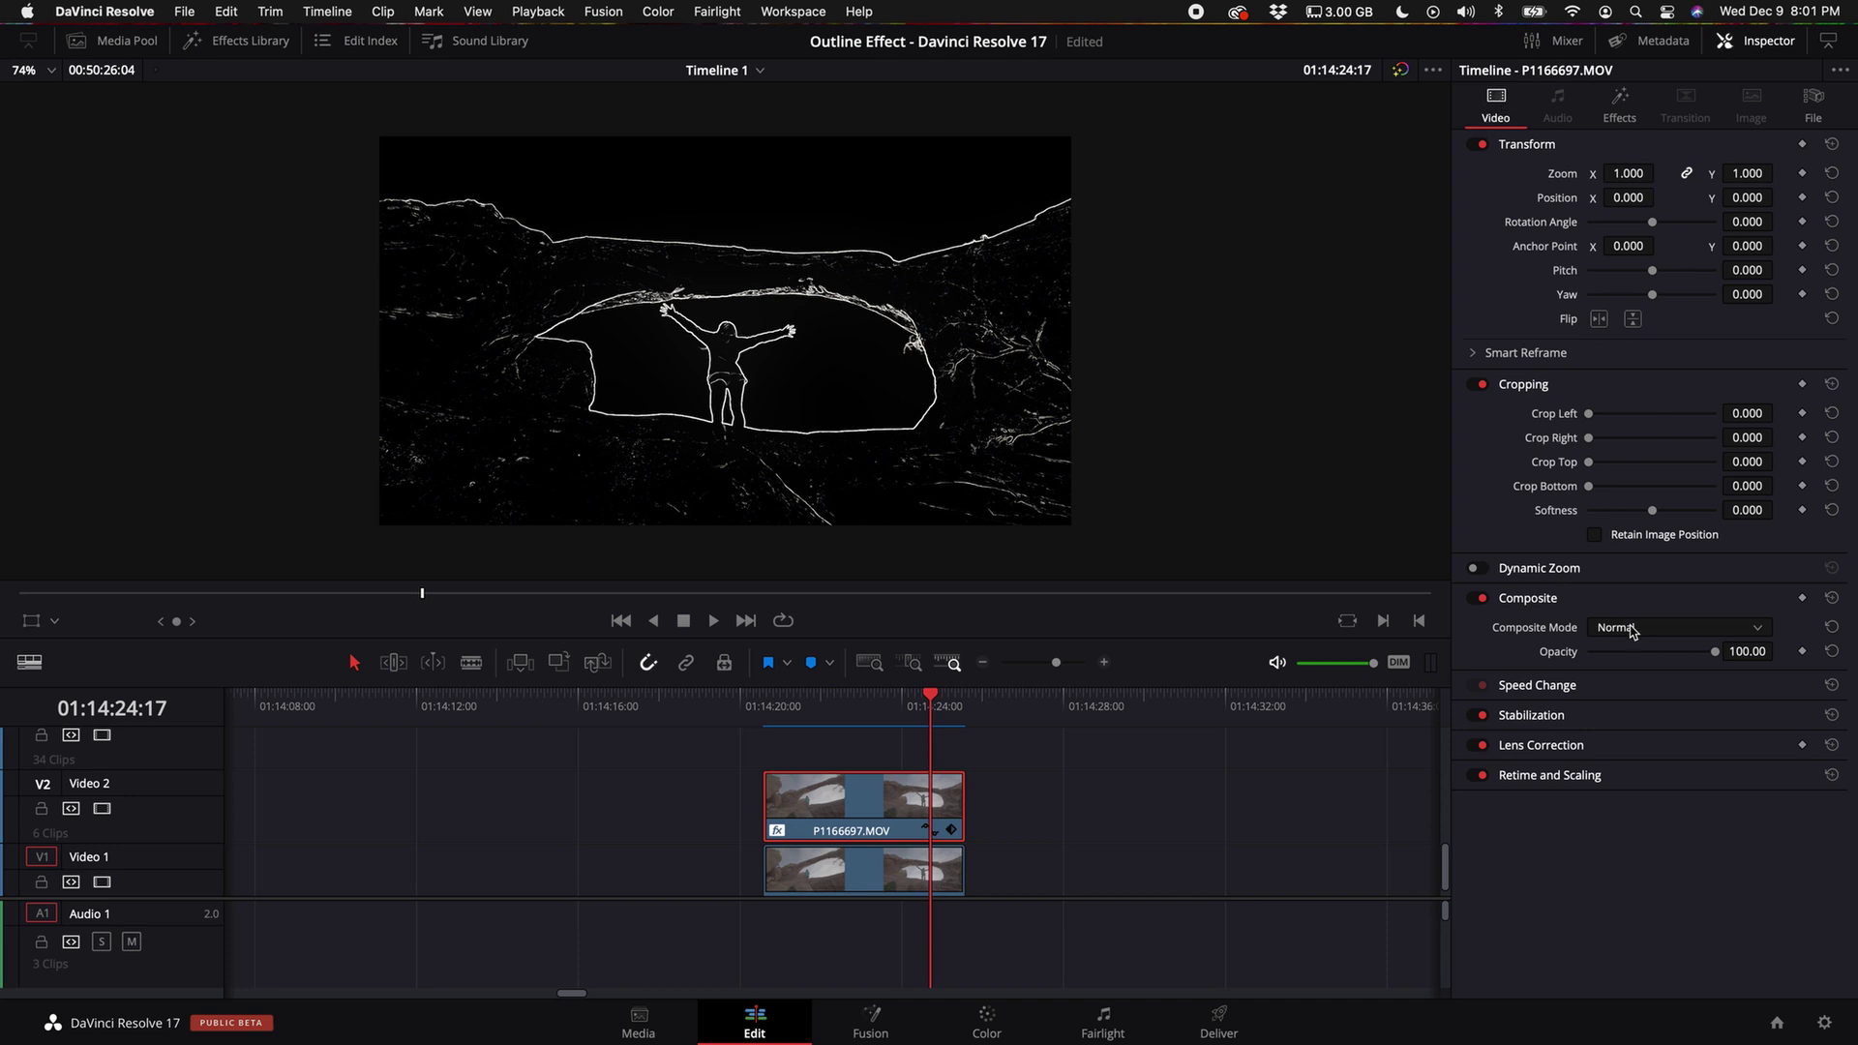
left_click(1616, 629)
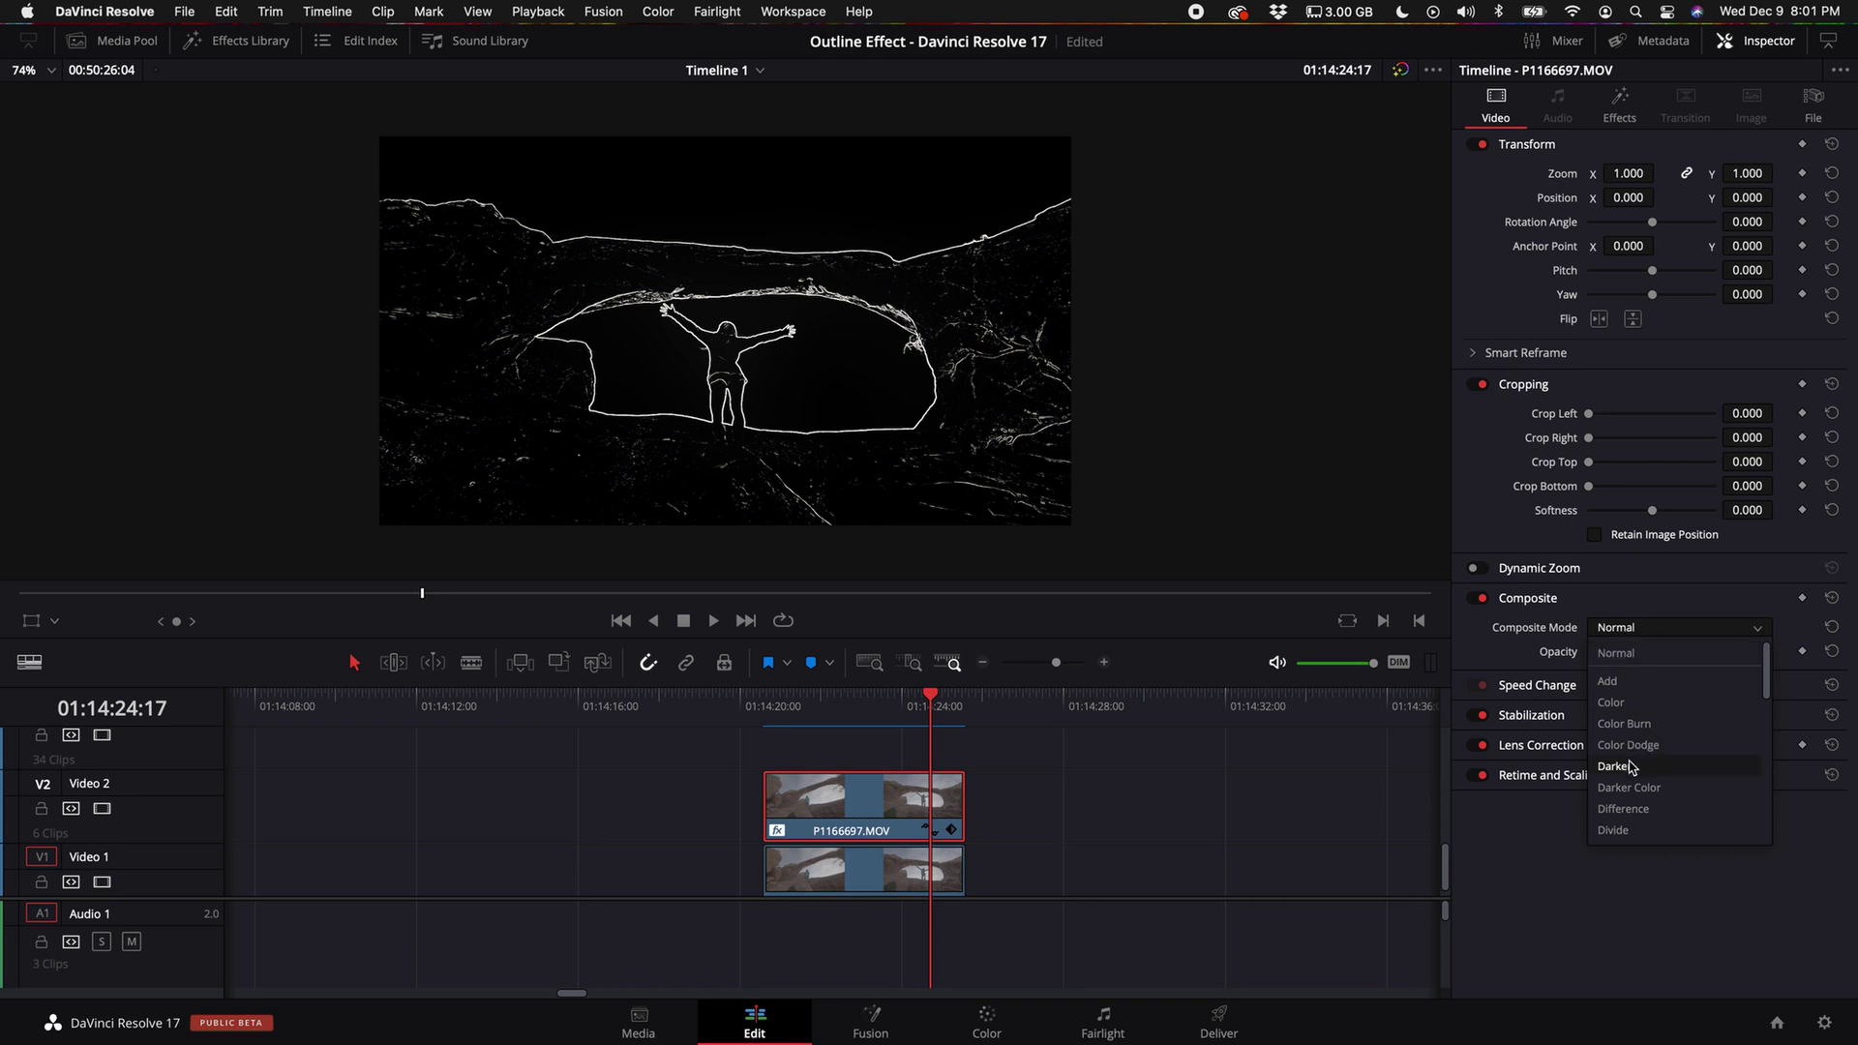
scroll(1630, 769, "down", 4)
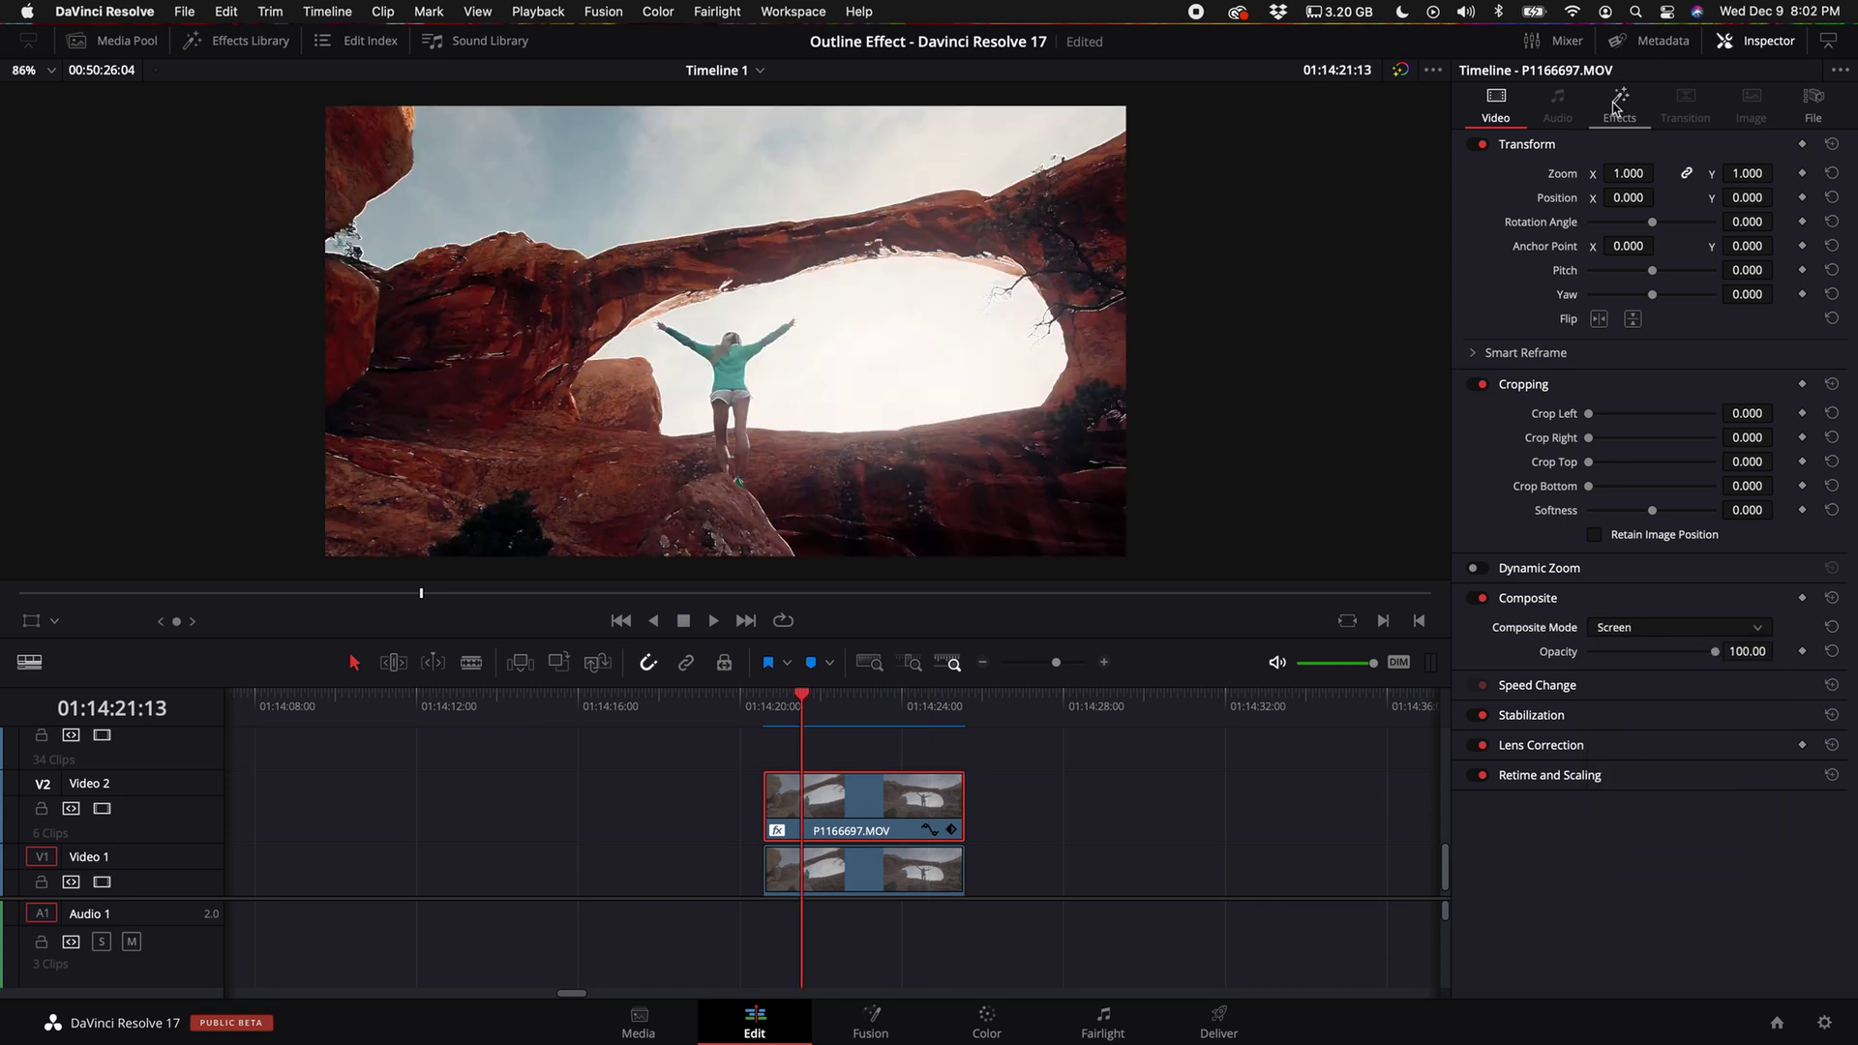
Raise Edge Detect threshold to 0.031 and brightness to 4.023, then preview playback.
left_click(1612, 114)
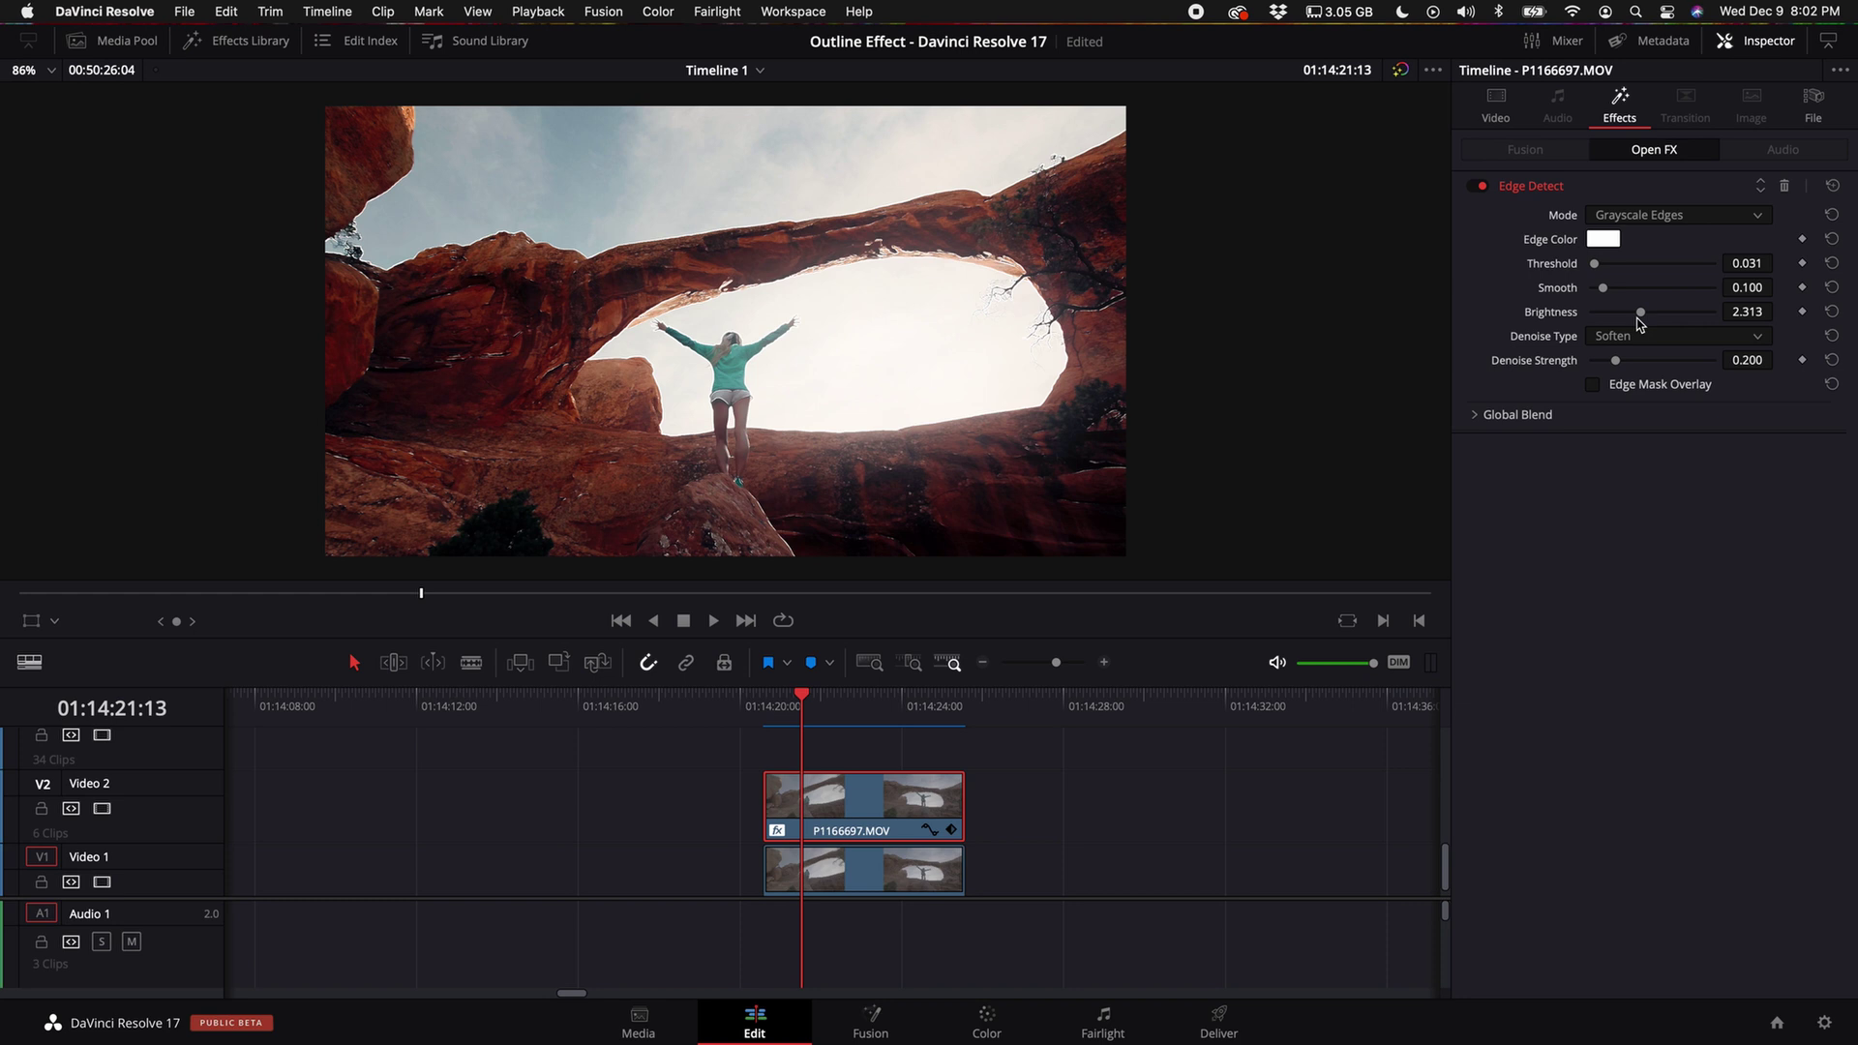
left_click_drag(1642, 318, 1688, 315)
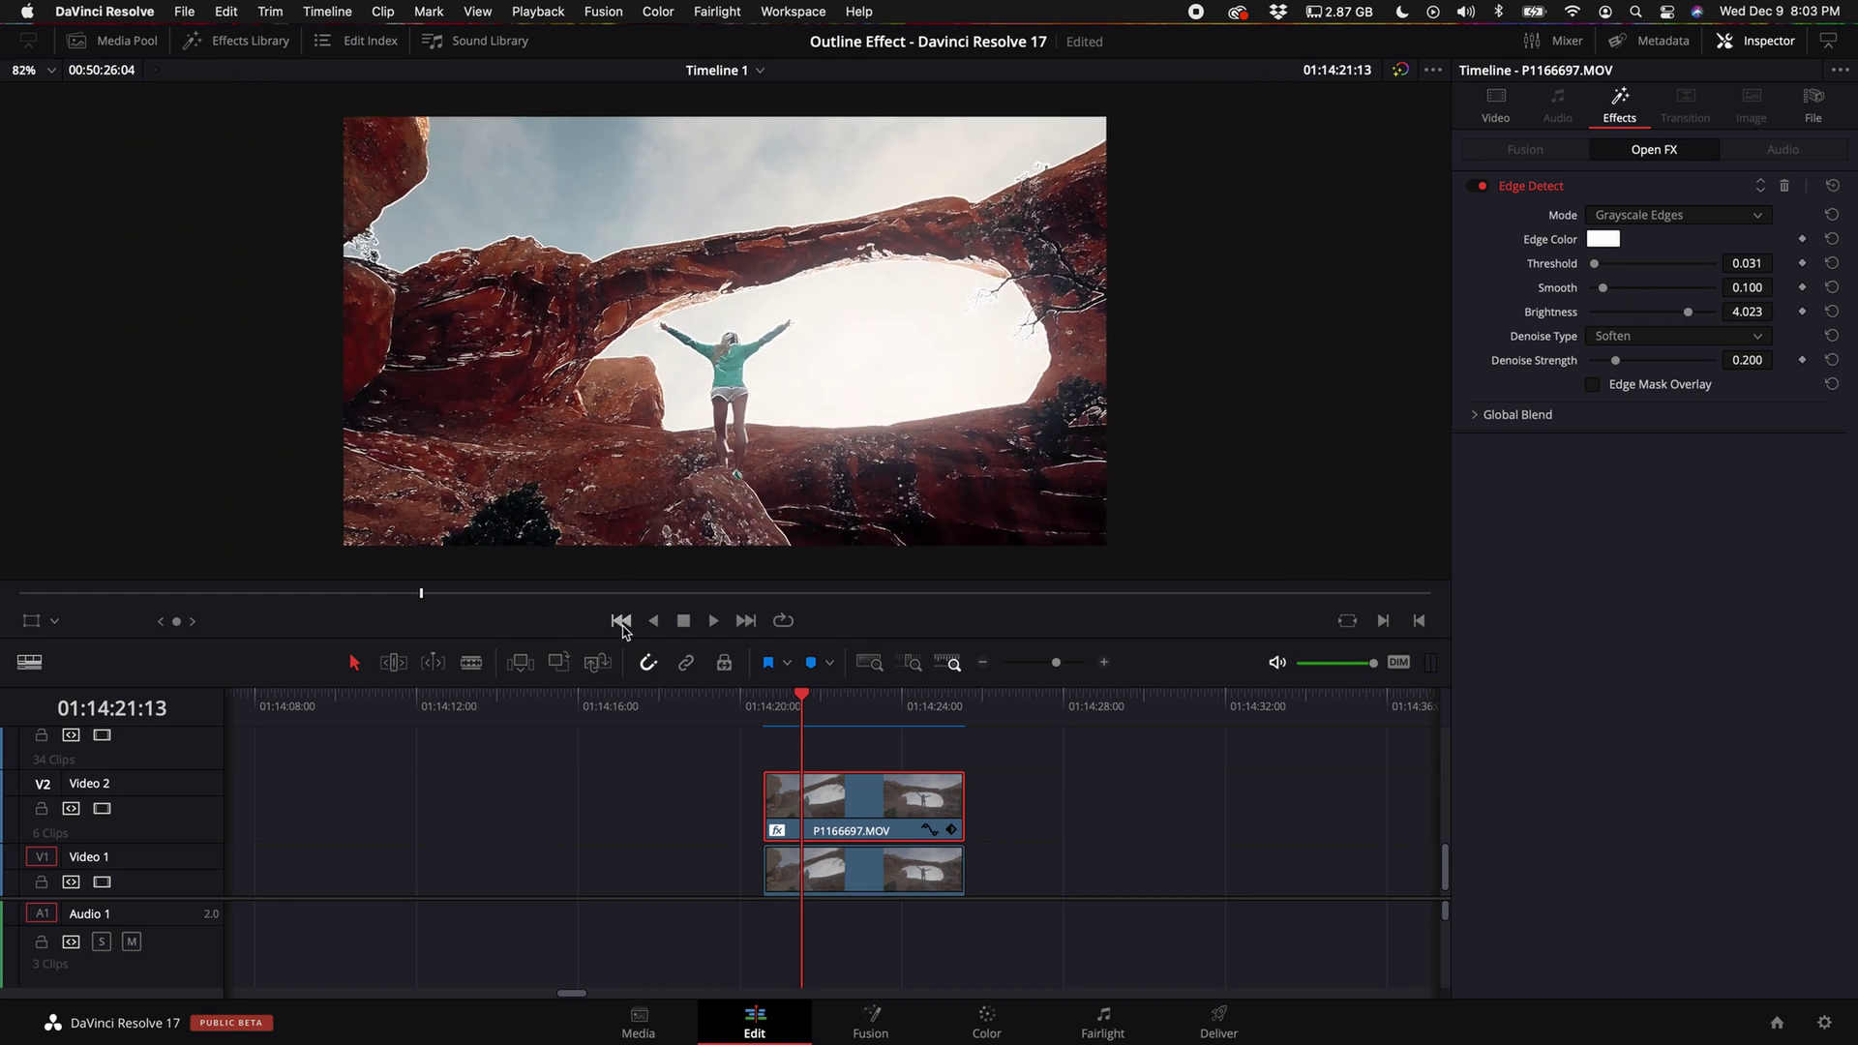
key("space")
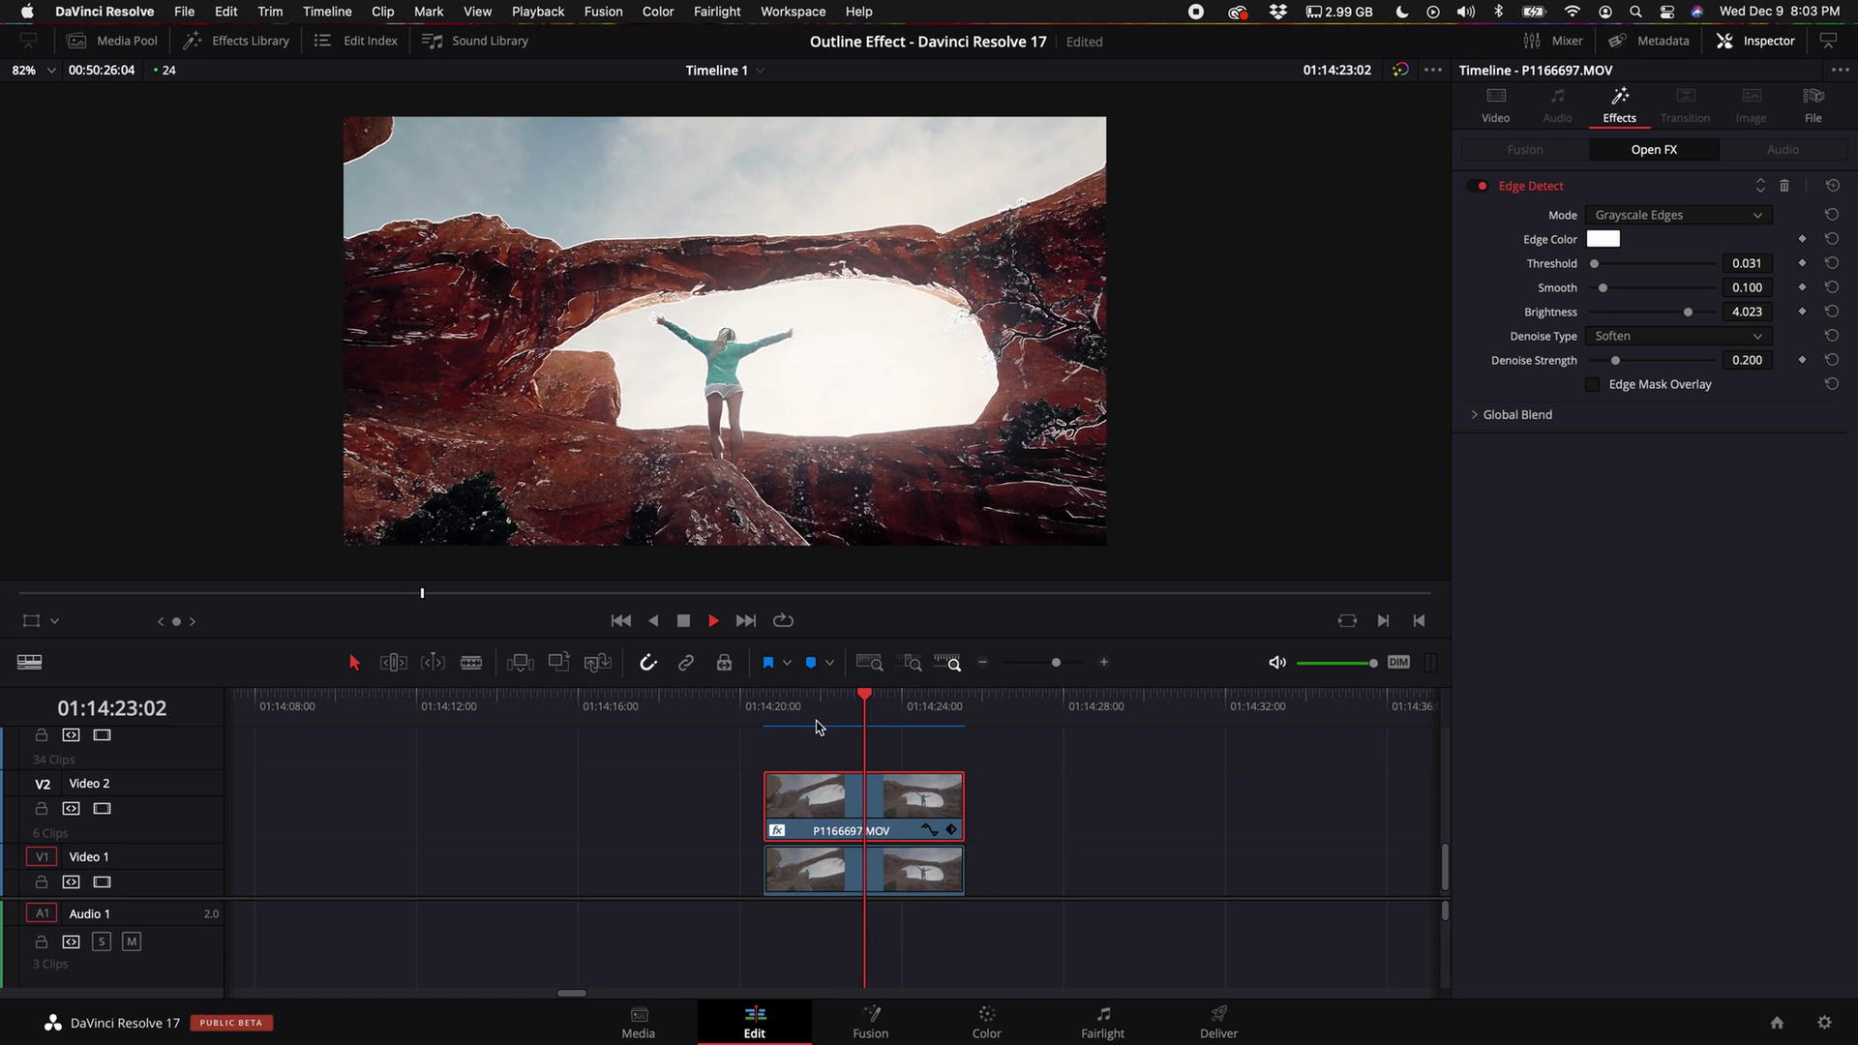
key("space")
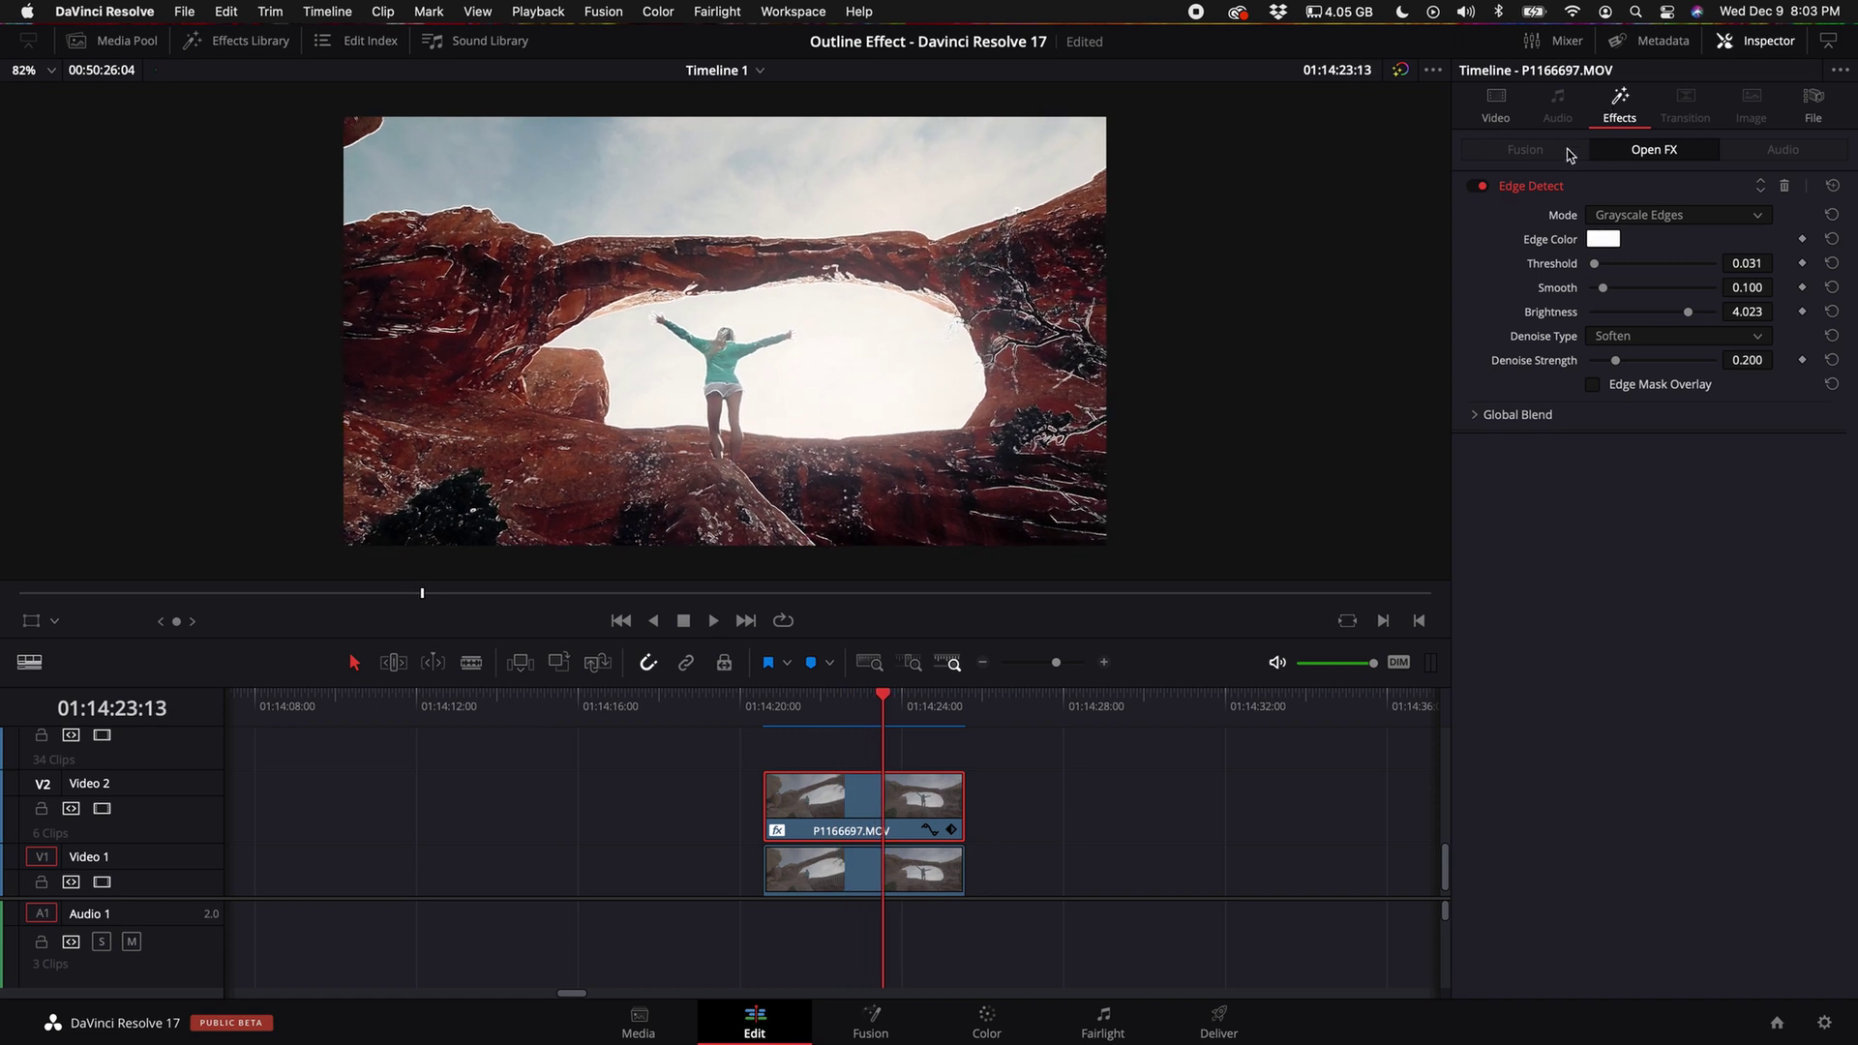
At the clip start, set the outline layer to Position X -32 and Zoom 1.130, then preview.
left_click(1502, 106)
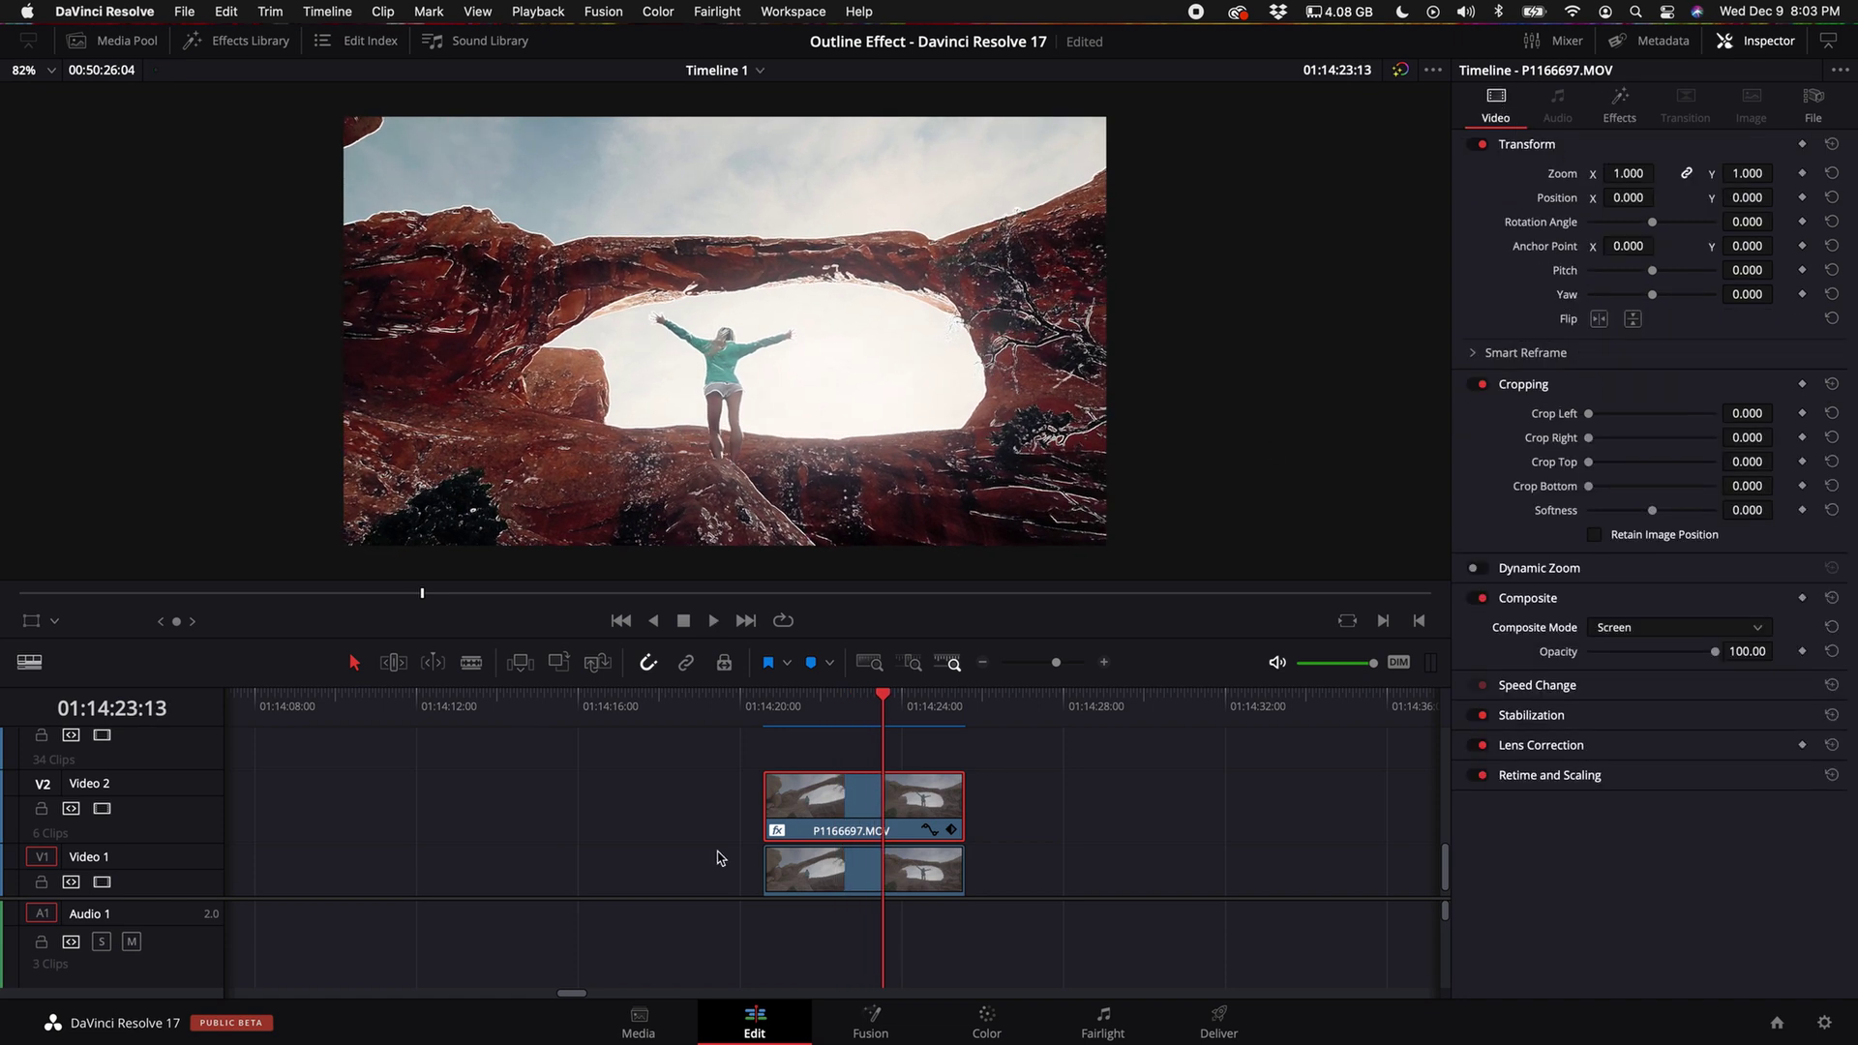
left_click(770, 706)
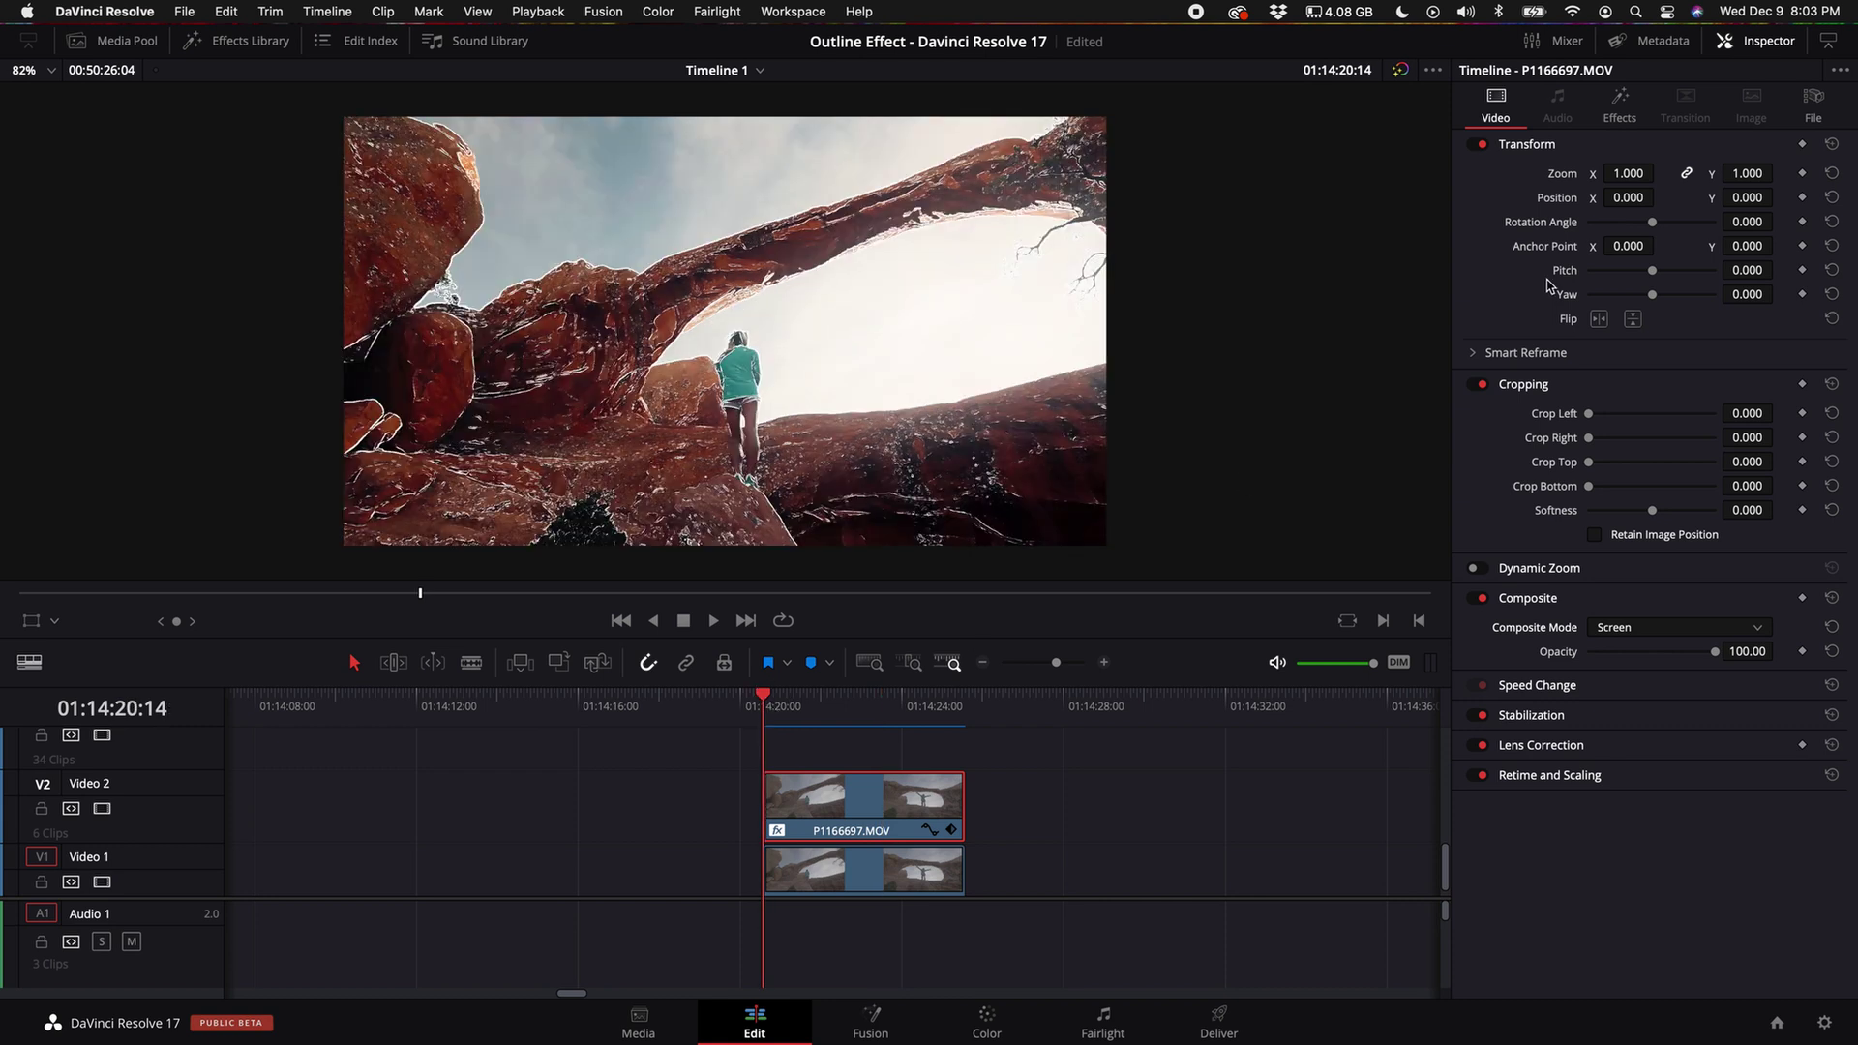
double_click(1628, 197)
type("-32")
key("Return")
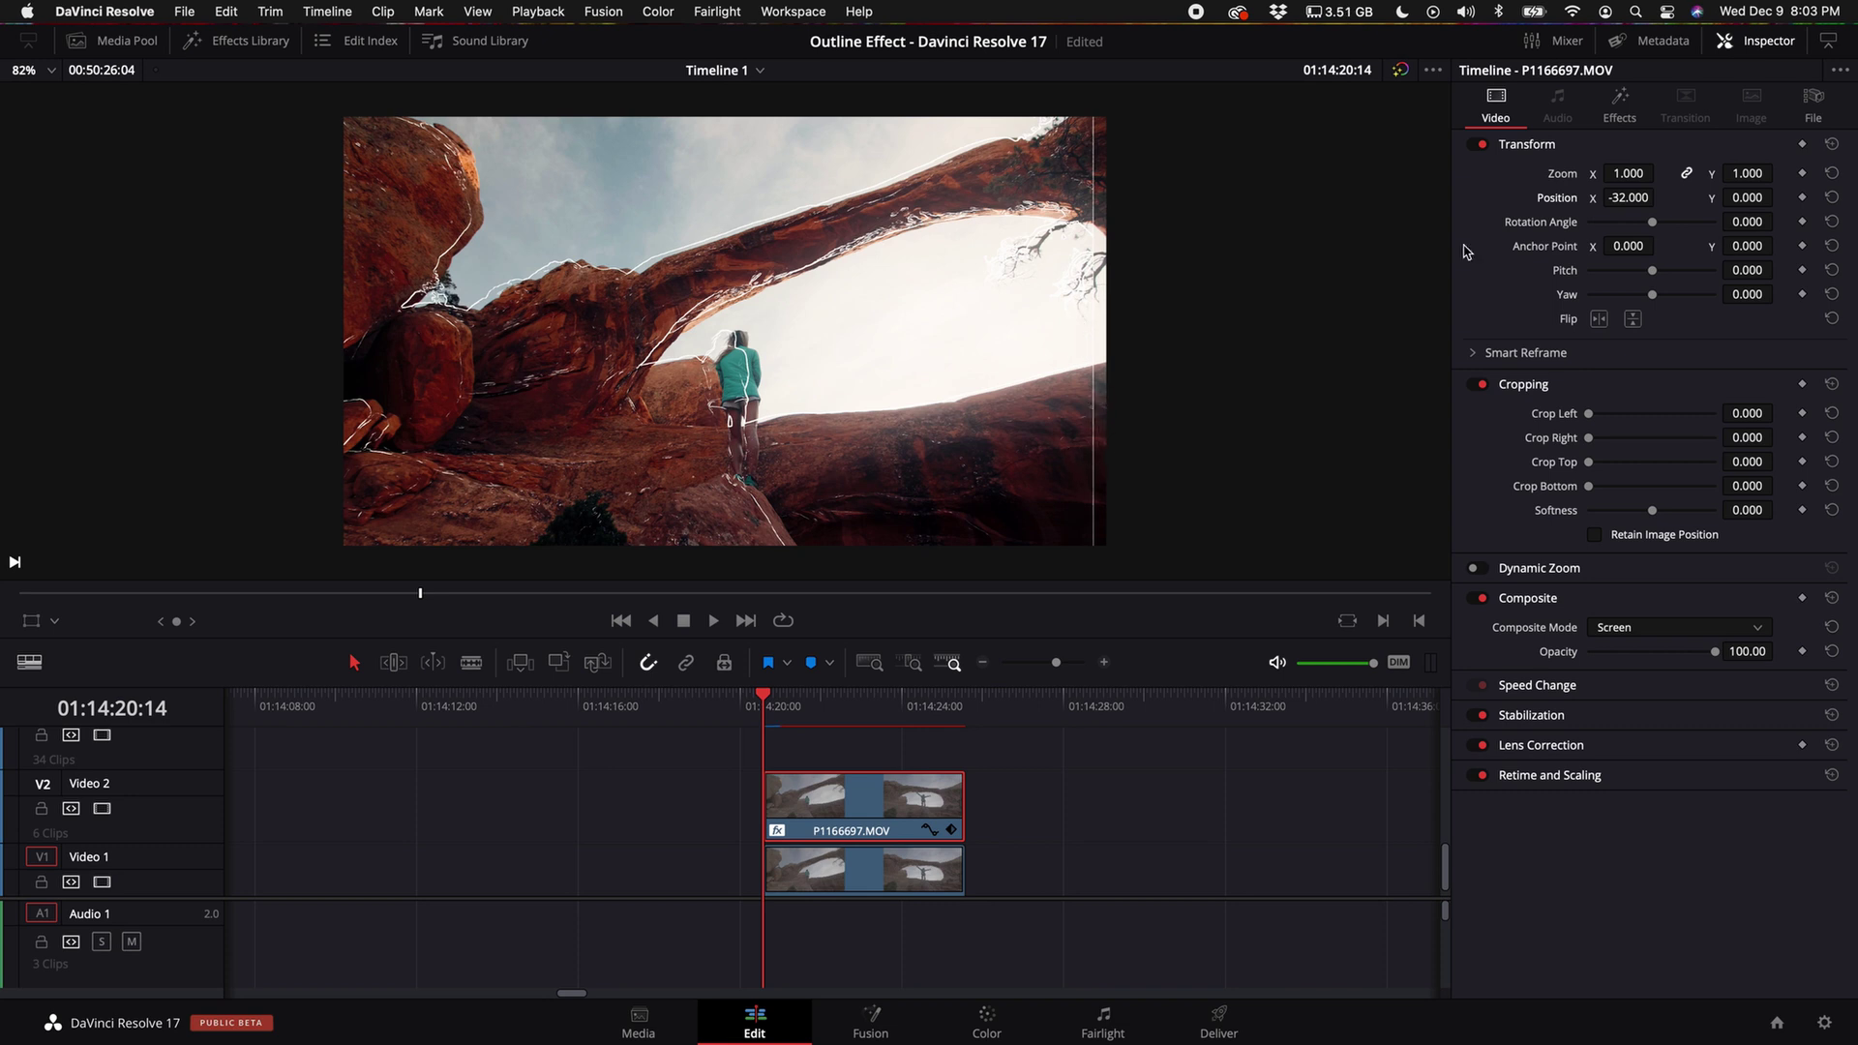
left_click_drag(1629, 174, 1630, 177)
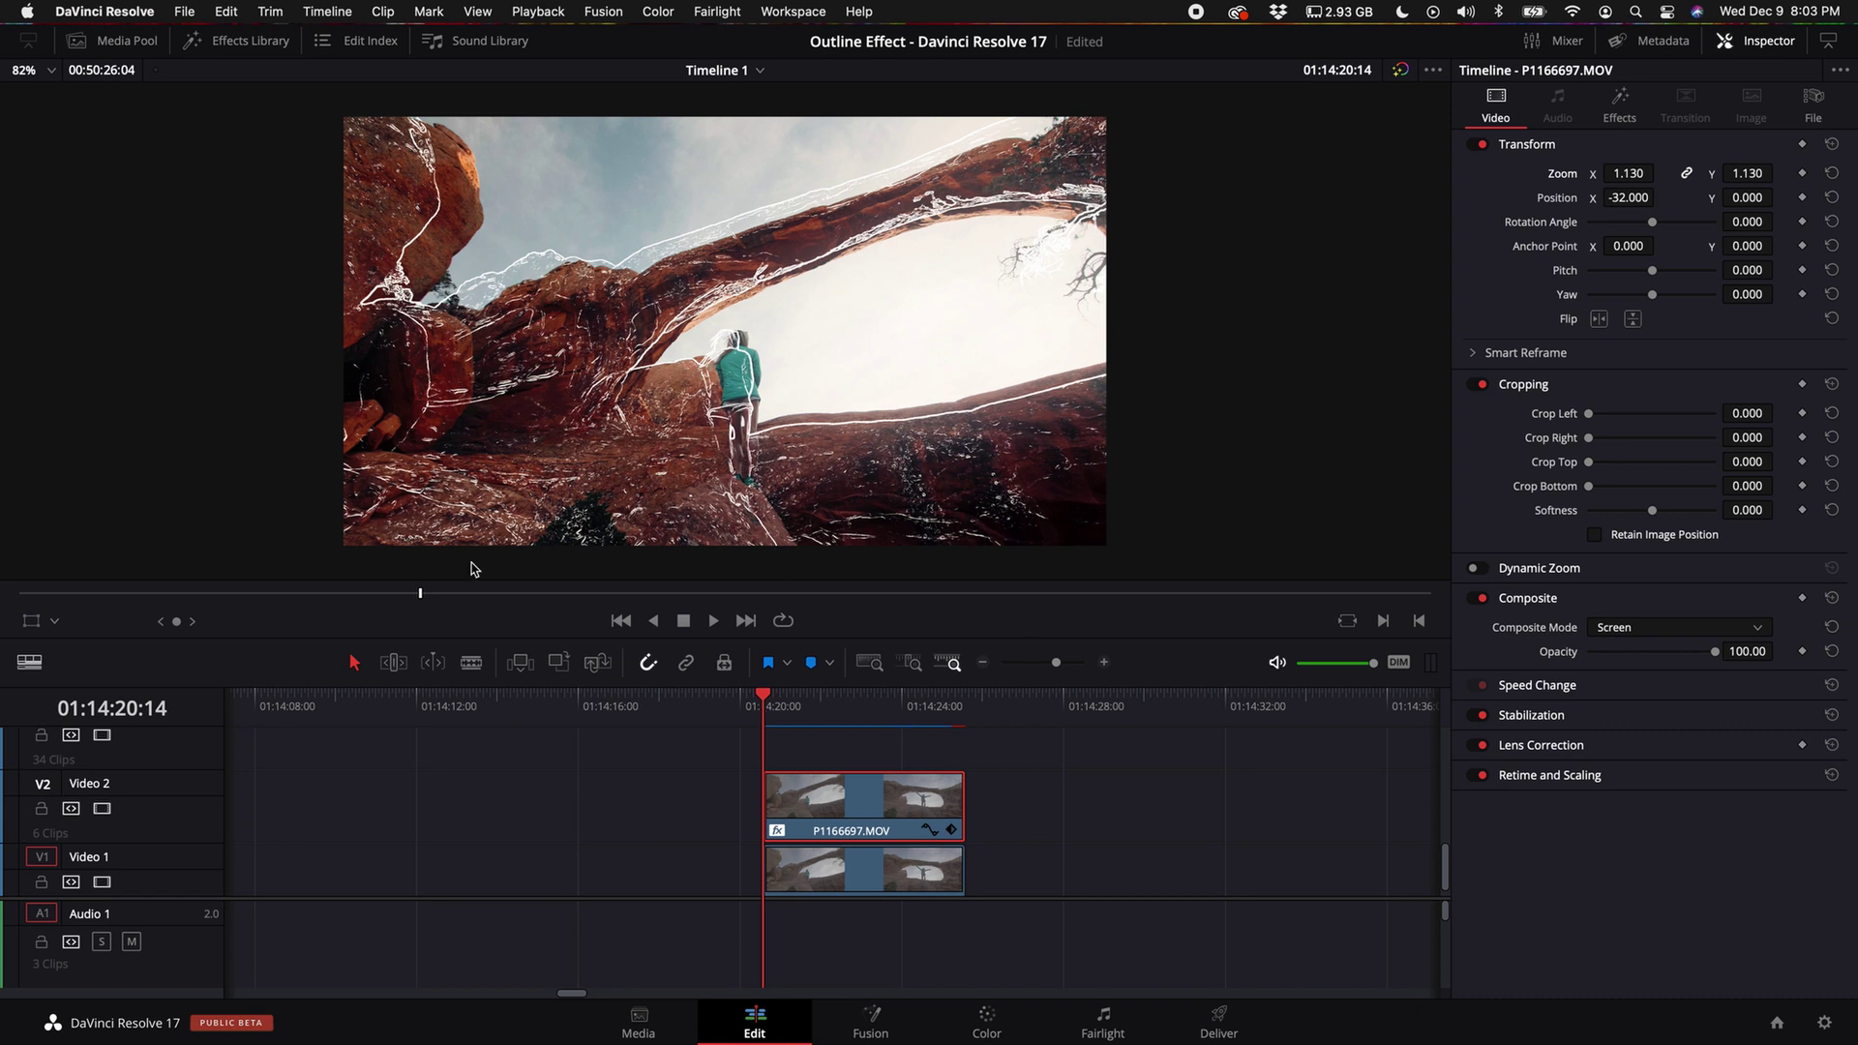
key("space")
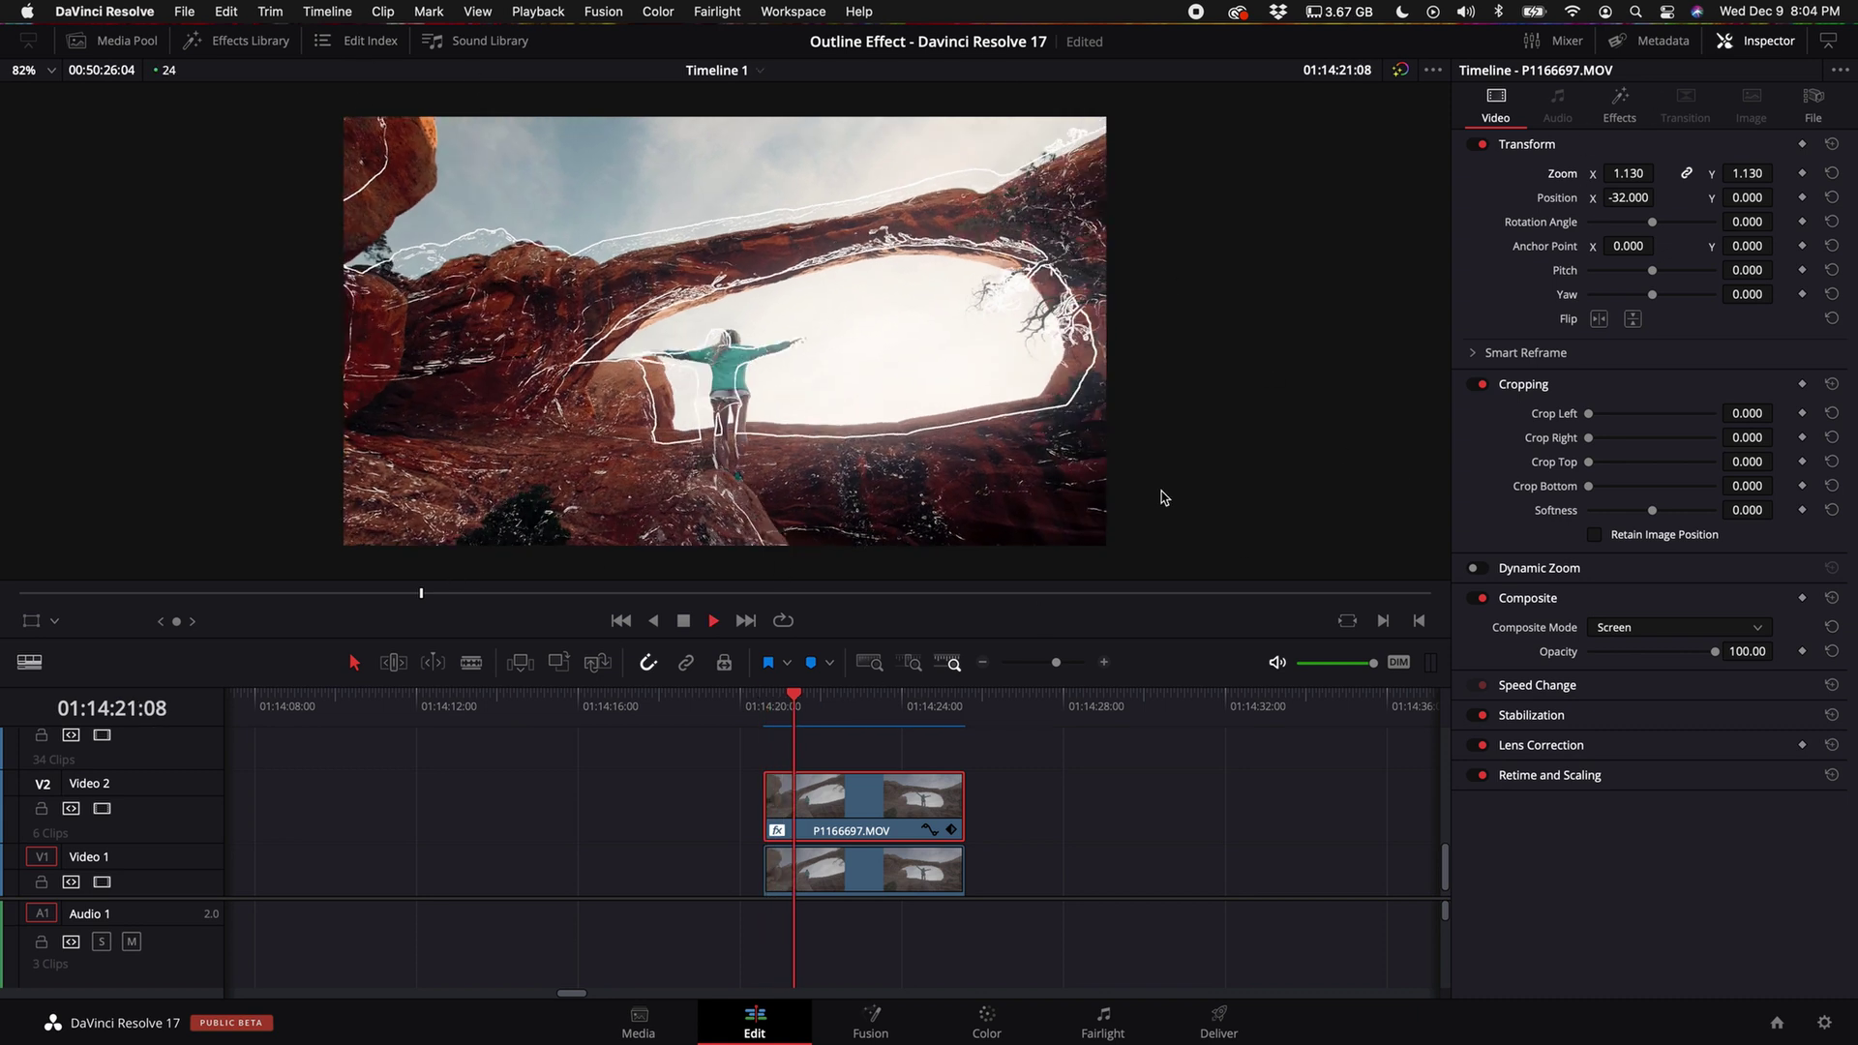
key("space")
left_click(1620, 101)
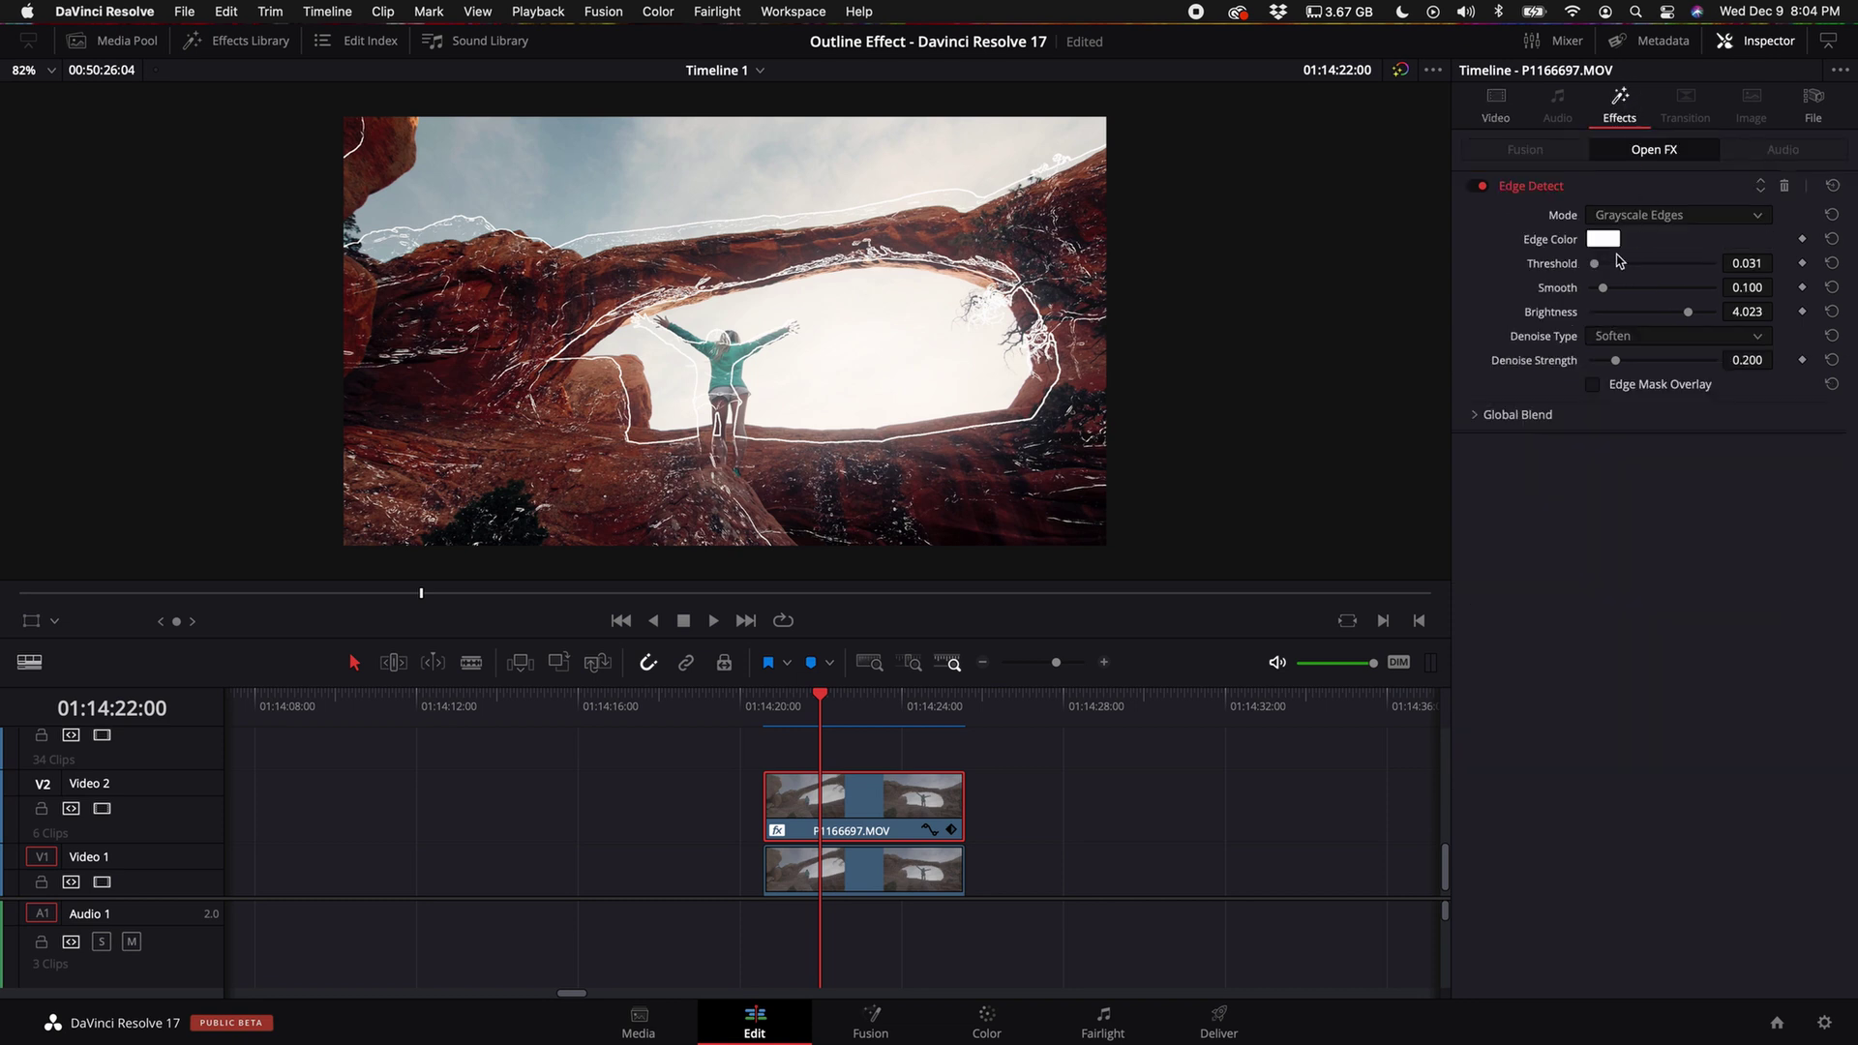
Pick a new Edge Detect outline colour and trim the V2 clip to start around 01:14:21:14.
left_click(1603, 239)
left_click(678, 630)
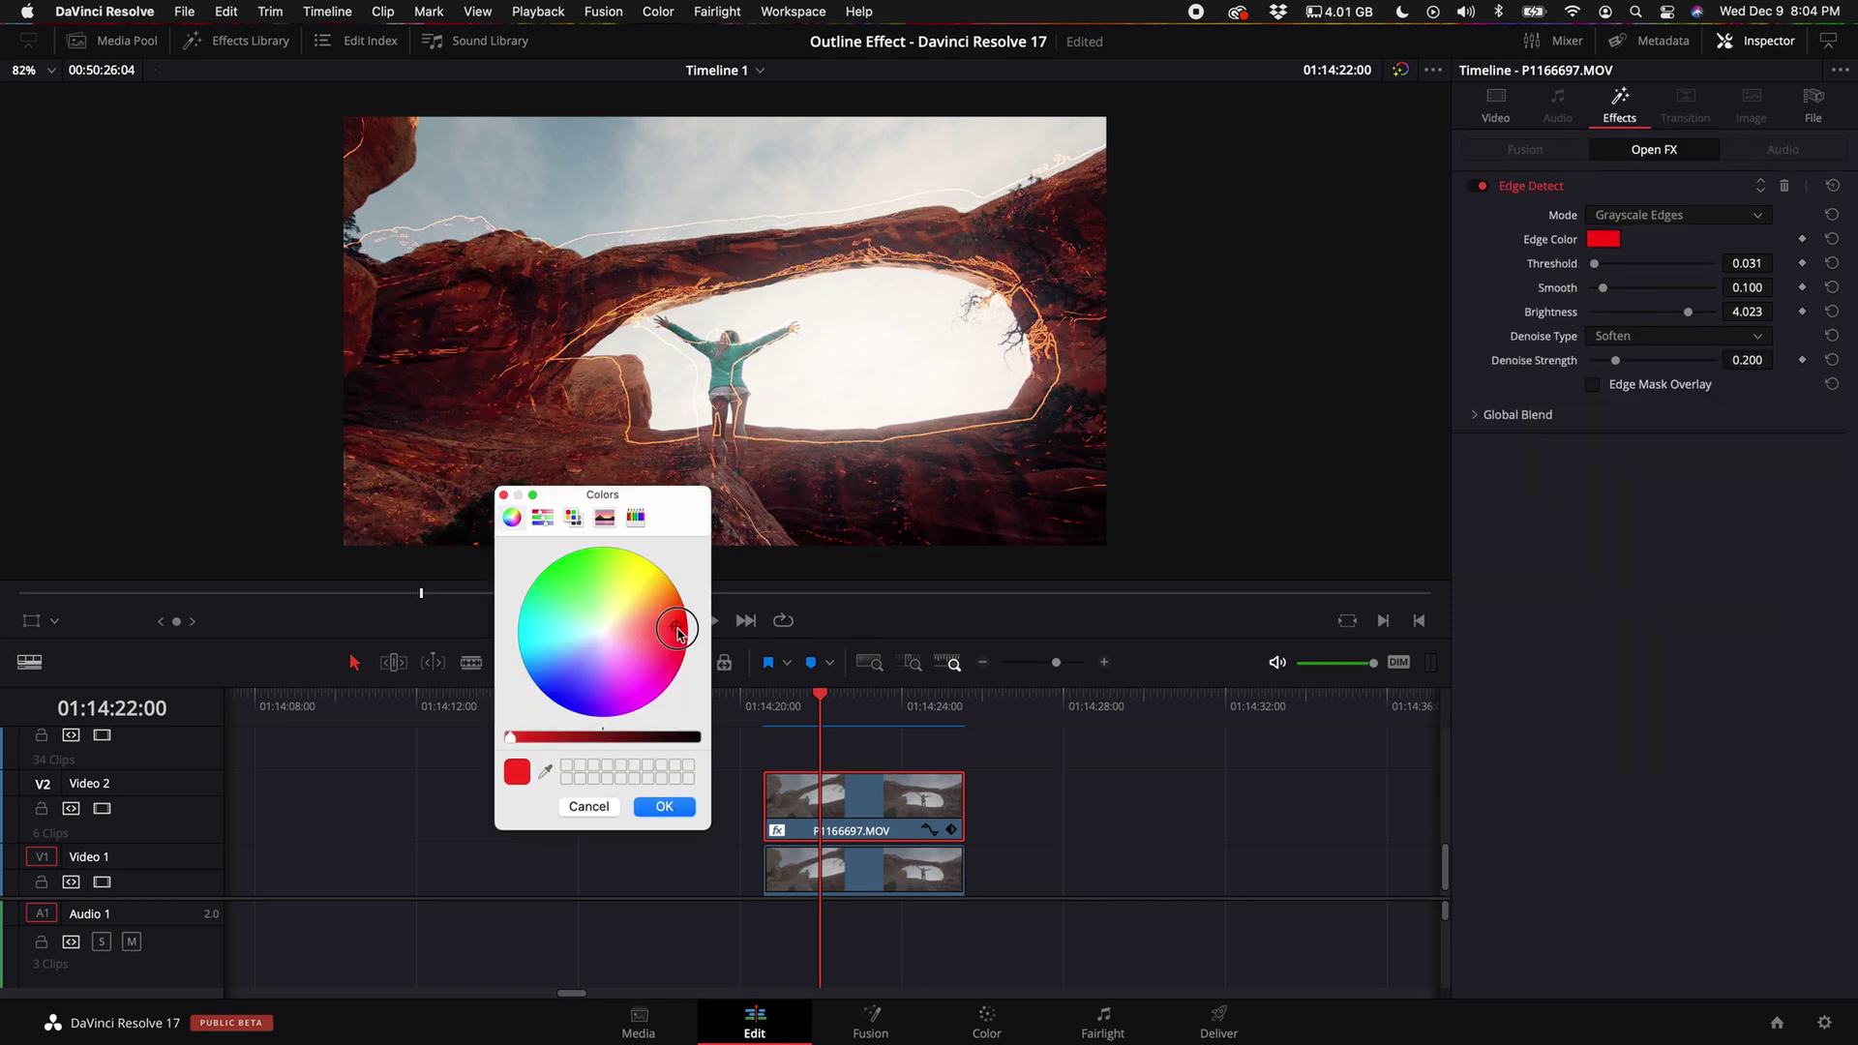
mouse_move(677, 630)
left_mouse_down()
mouse_move(557, 698)
mouse_move(604, 566)
mouse_move(638, 630)
left_mouse_up()
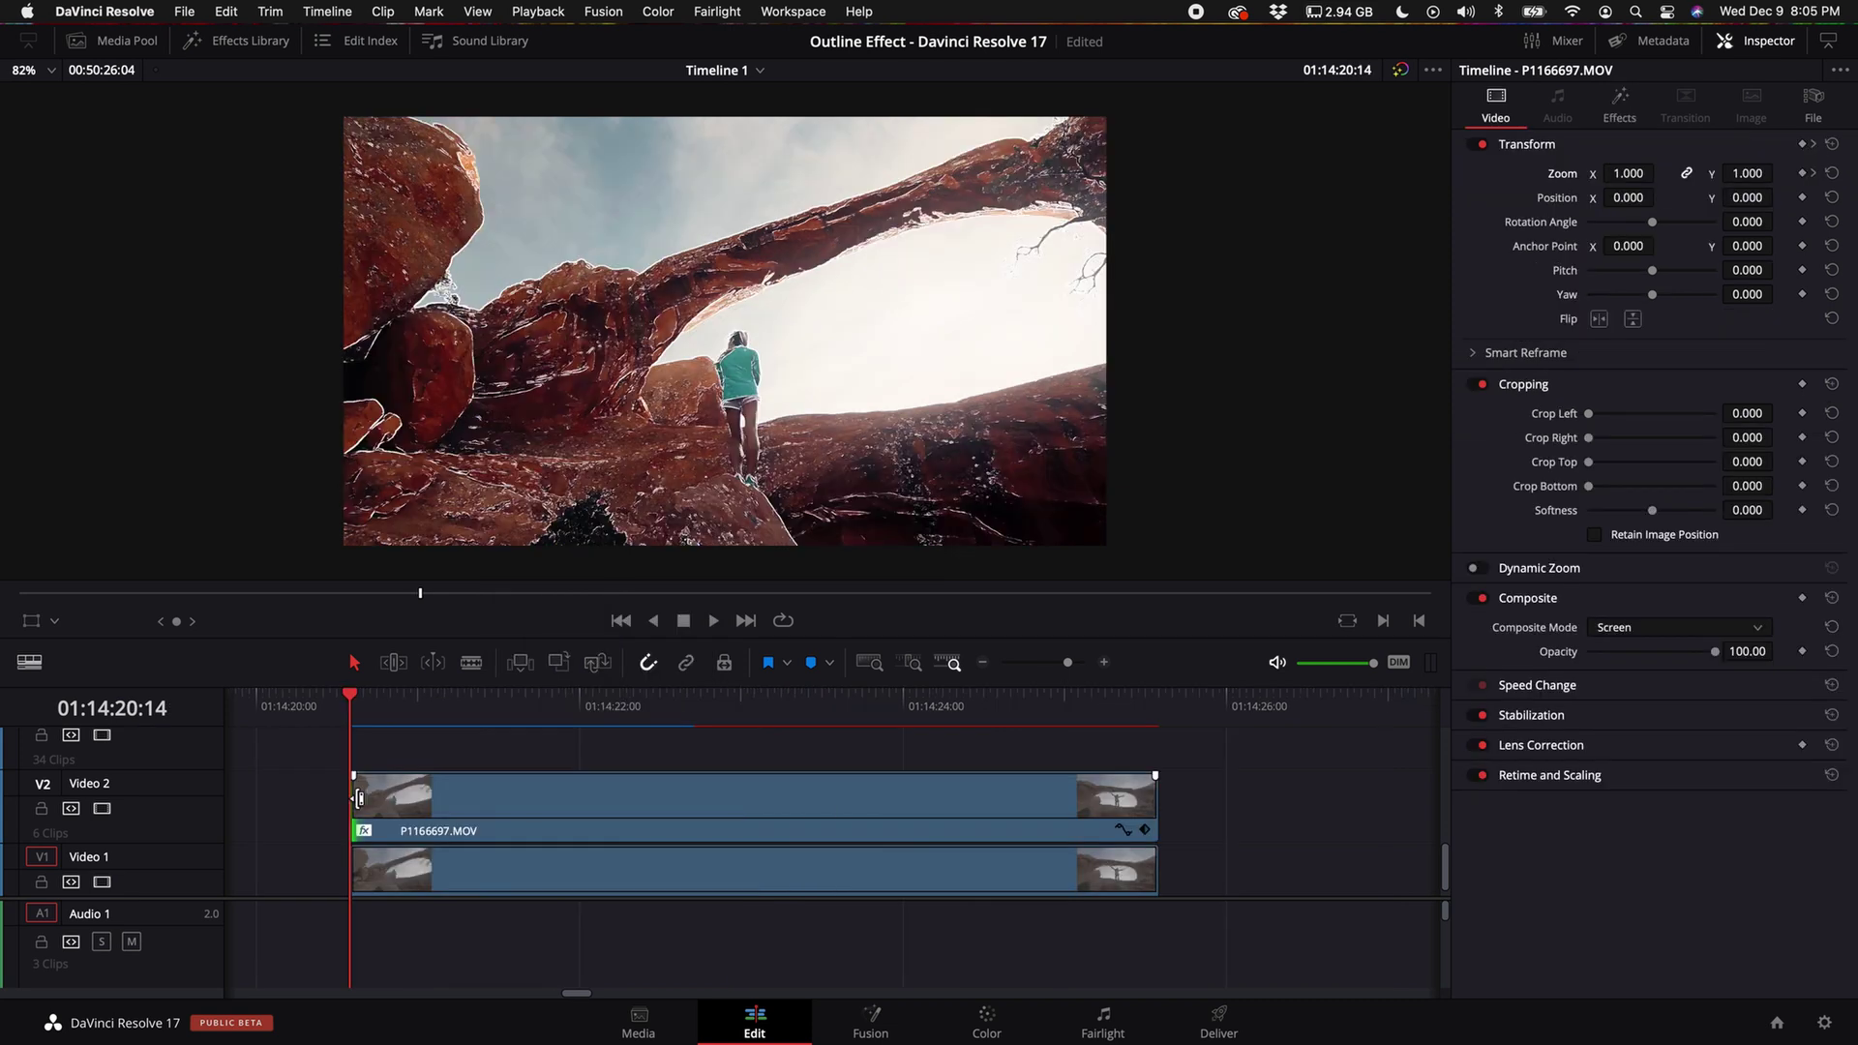
left_click_drag(356, 798, 513, 798)
key("space")
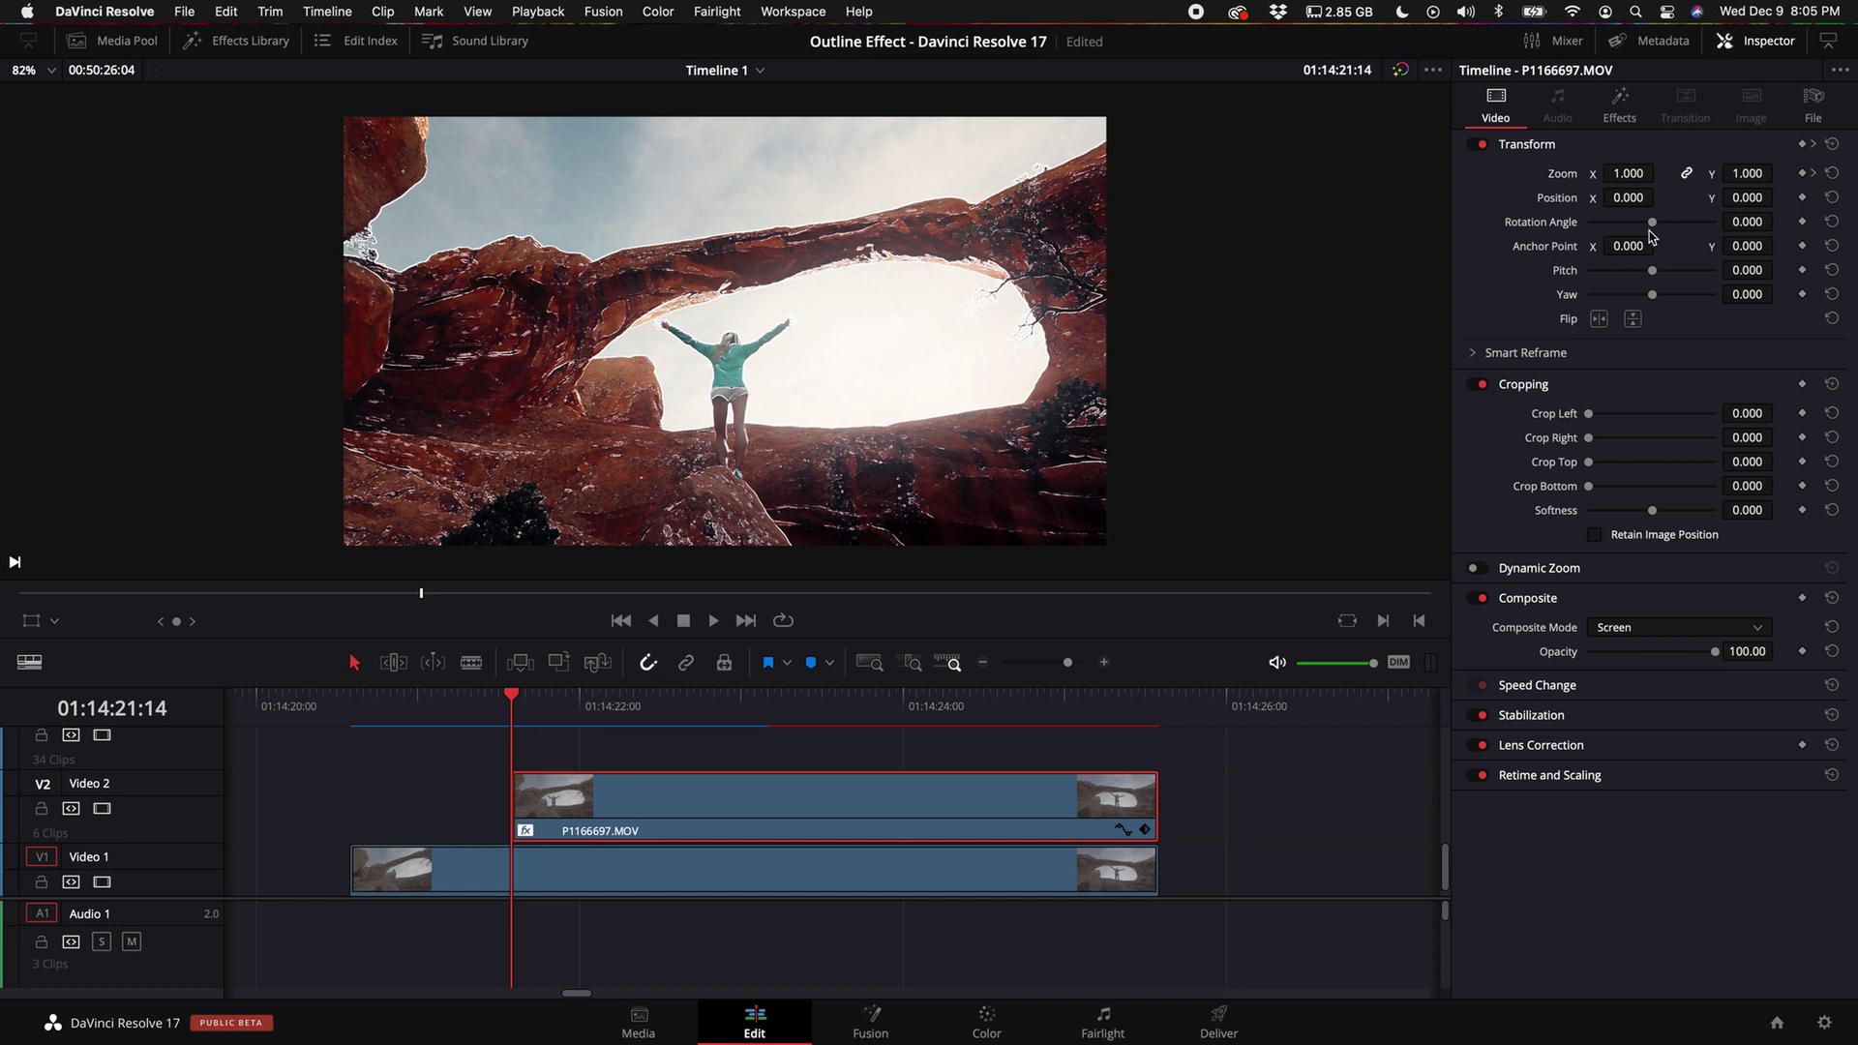
Add a Zoom keyframe at the outline clip's start, then play forward to about 01:14:24:08.
left_click(1801, 173)
key("space")
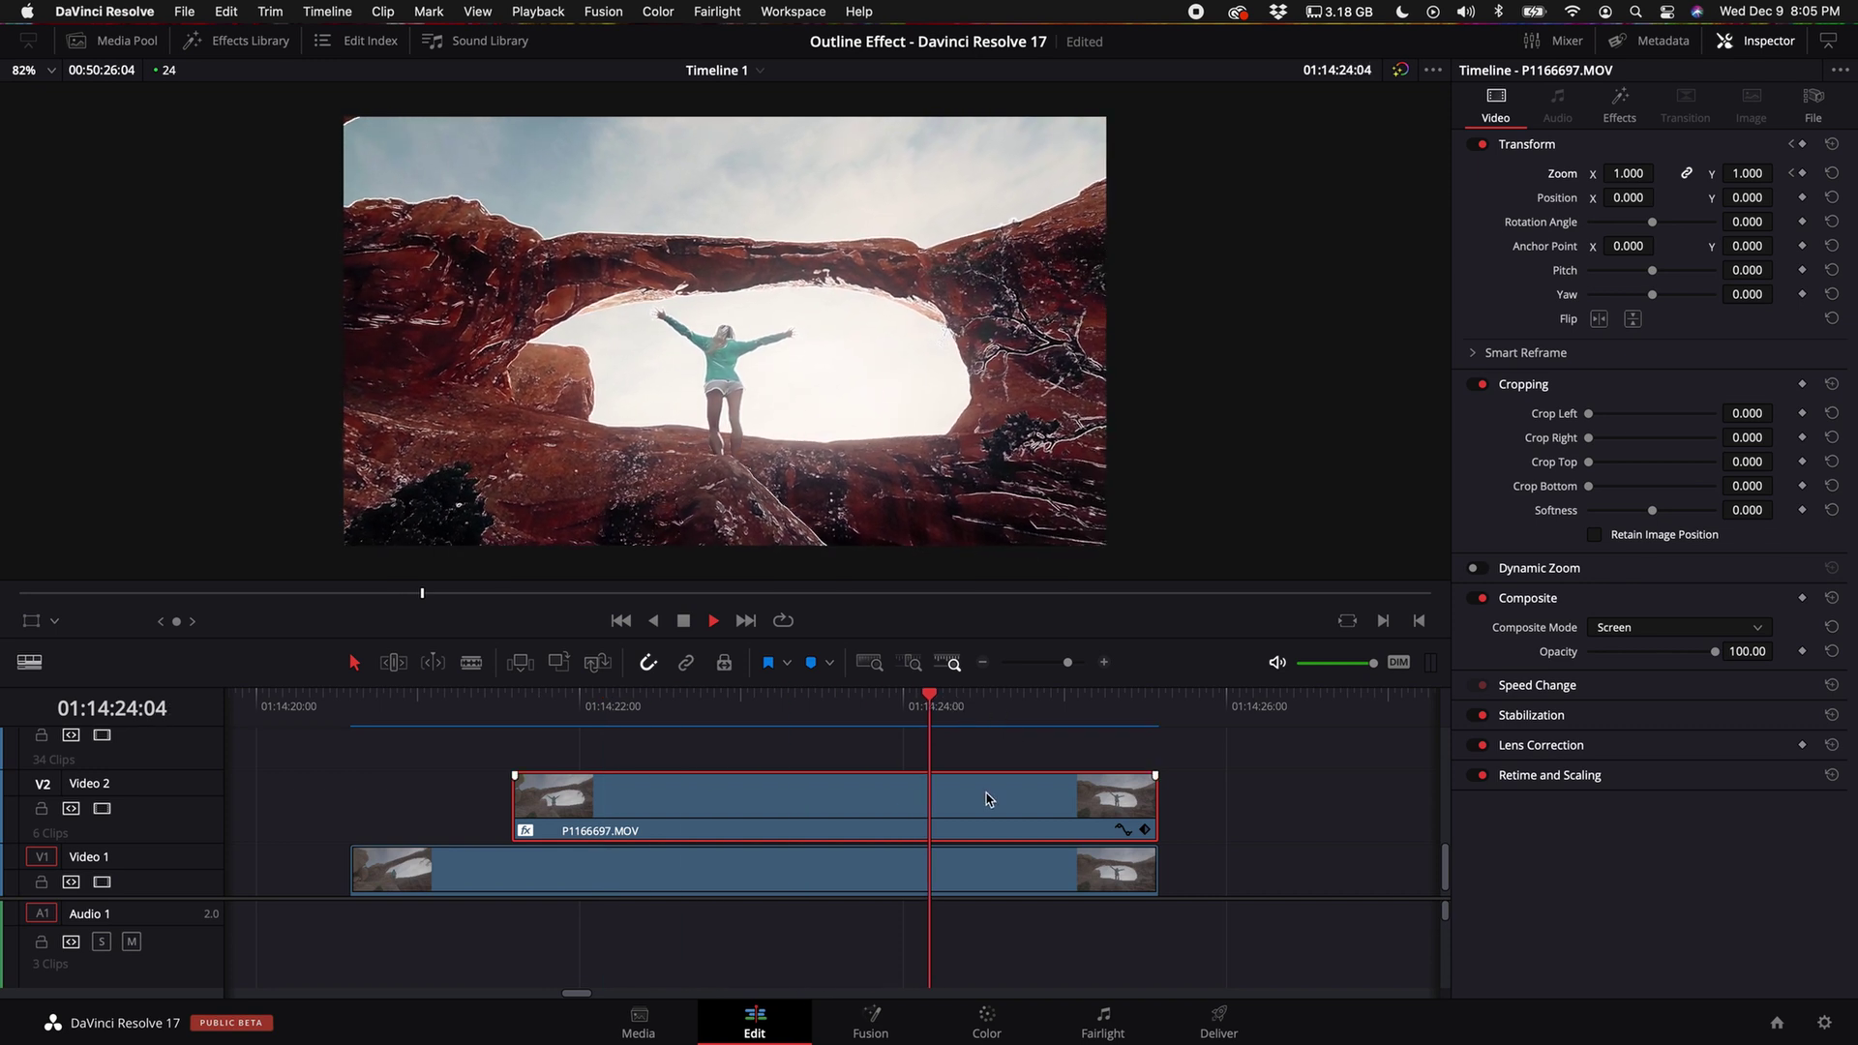
key("space")
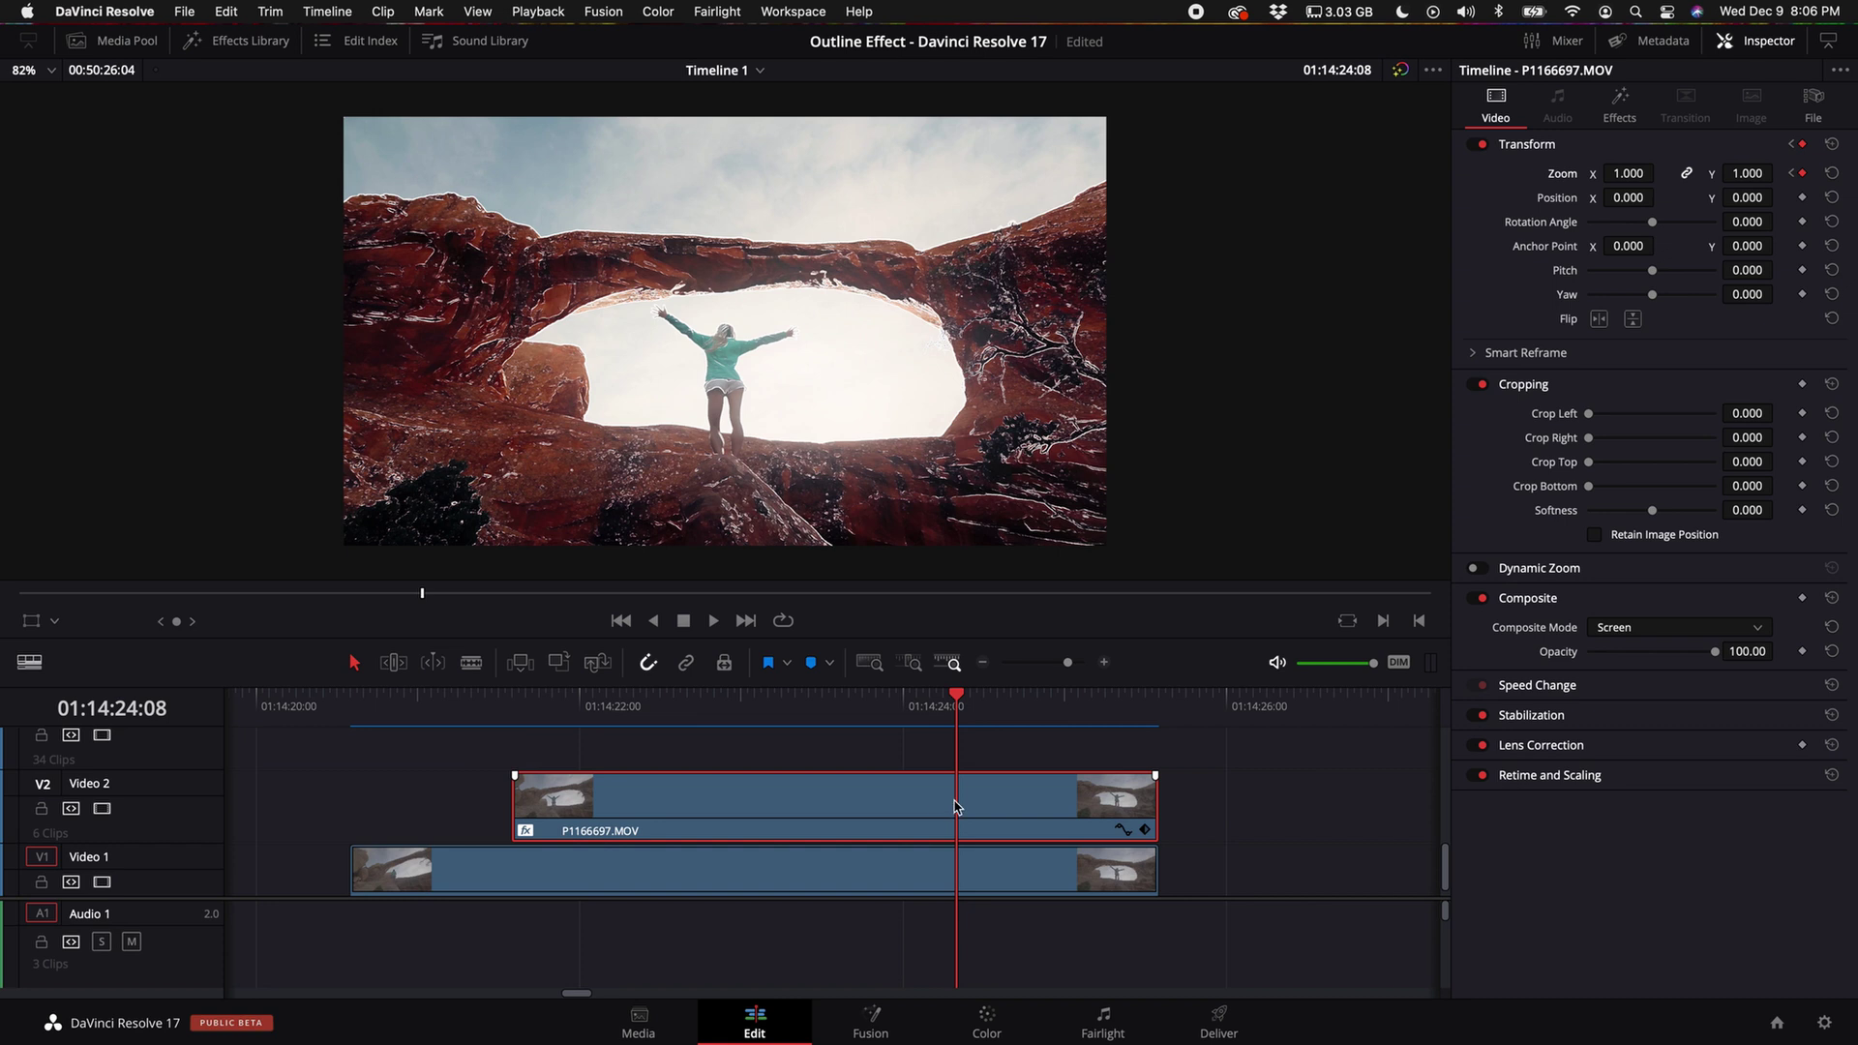
Open the outline clip's Retime Curve editor showing only the Zoom Y curve.
right_click(956, 809)
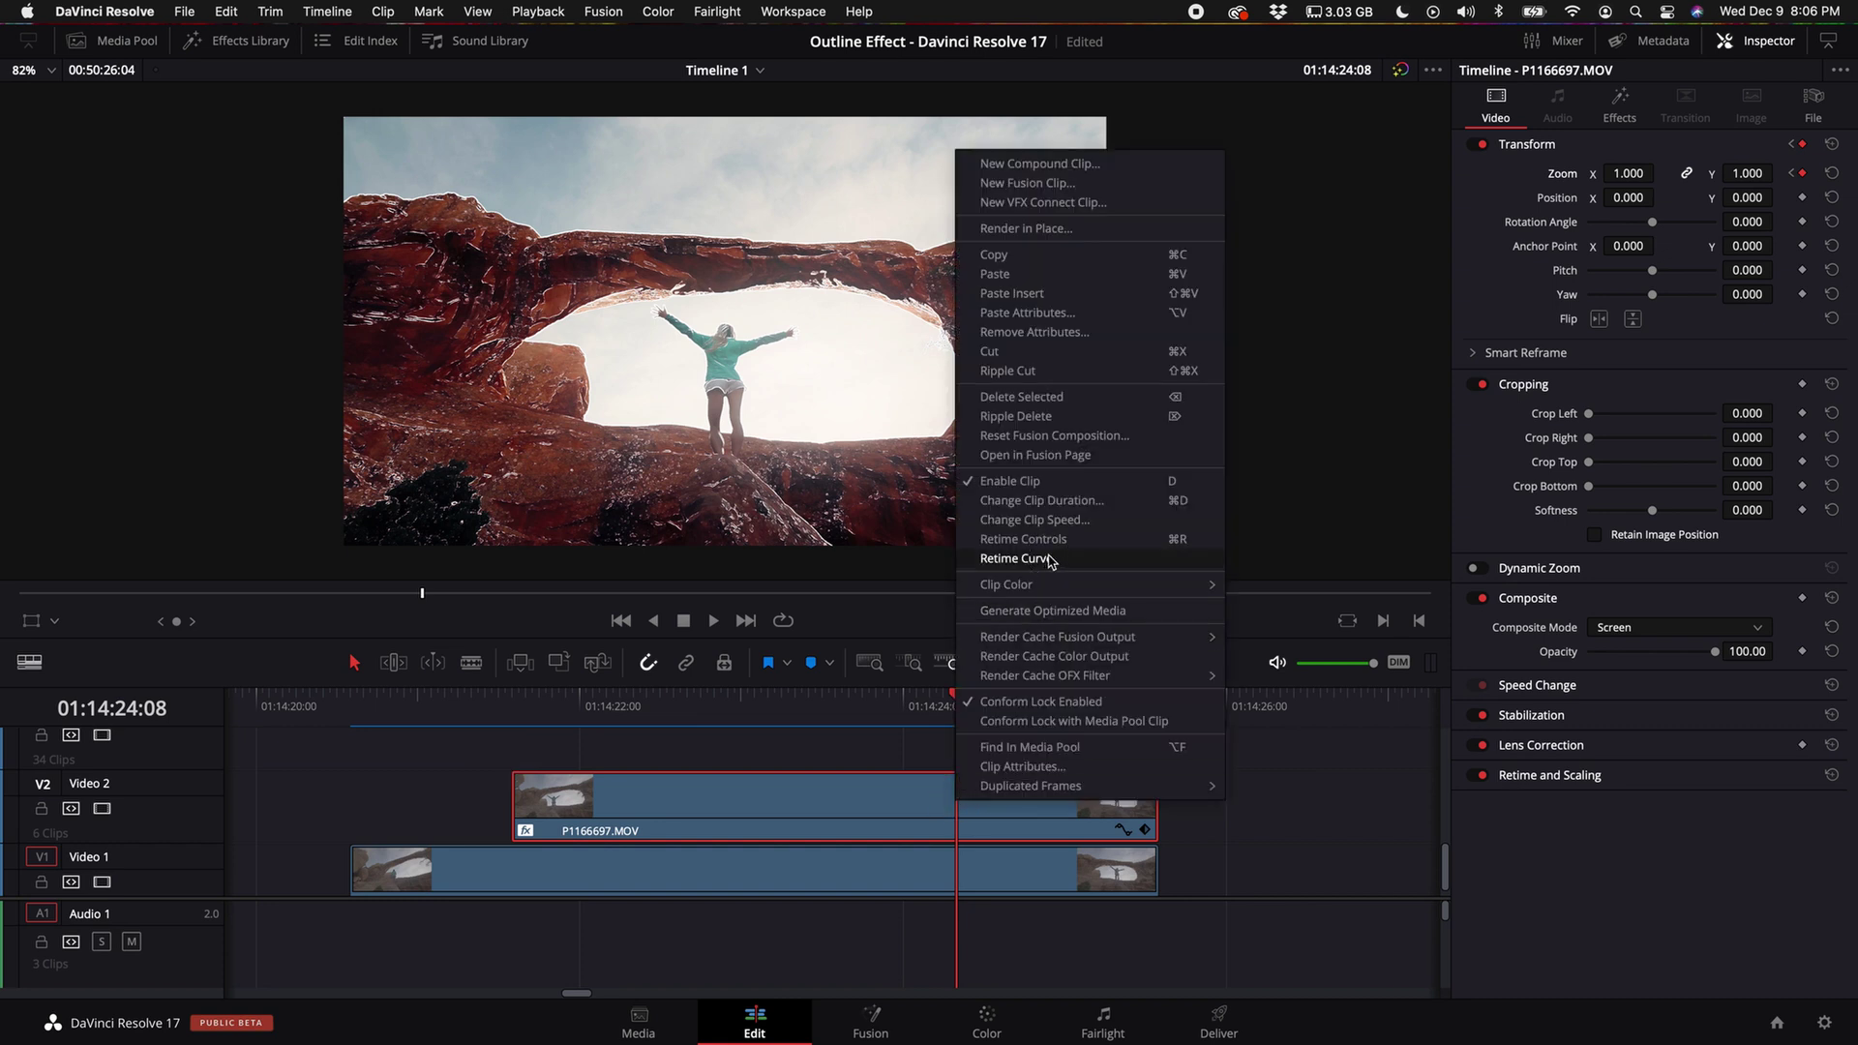
left_click(1016, 559)
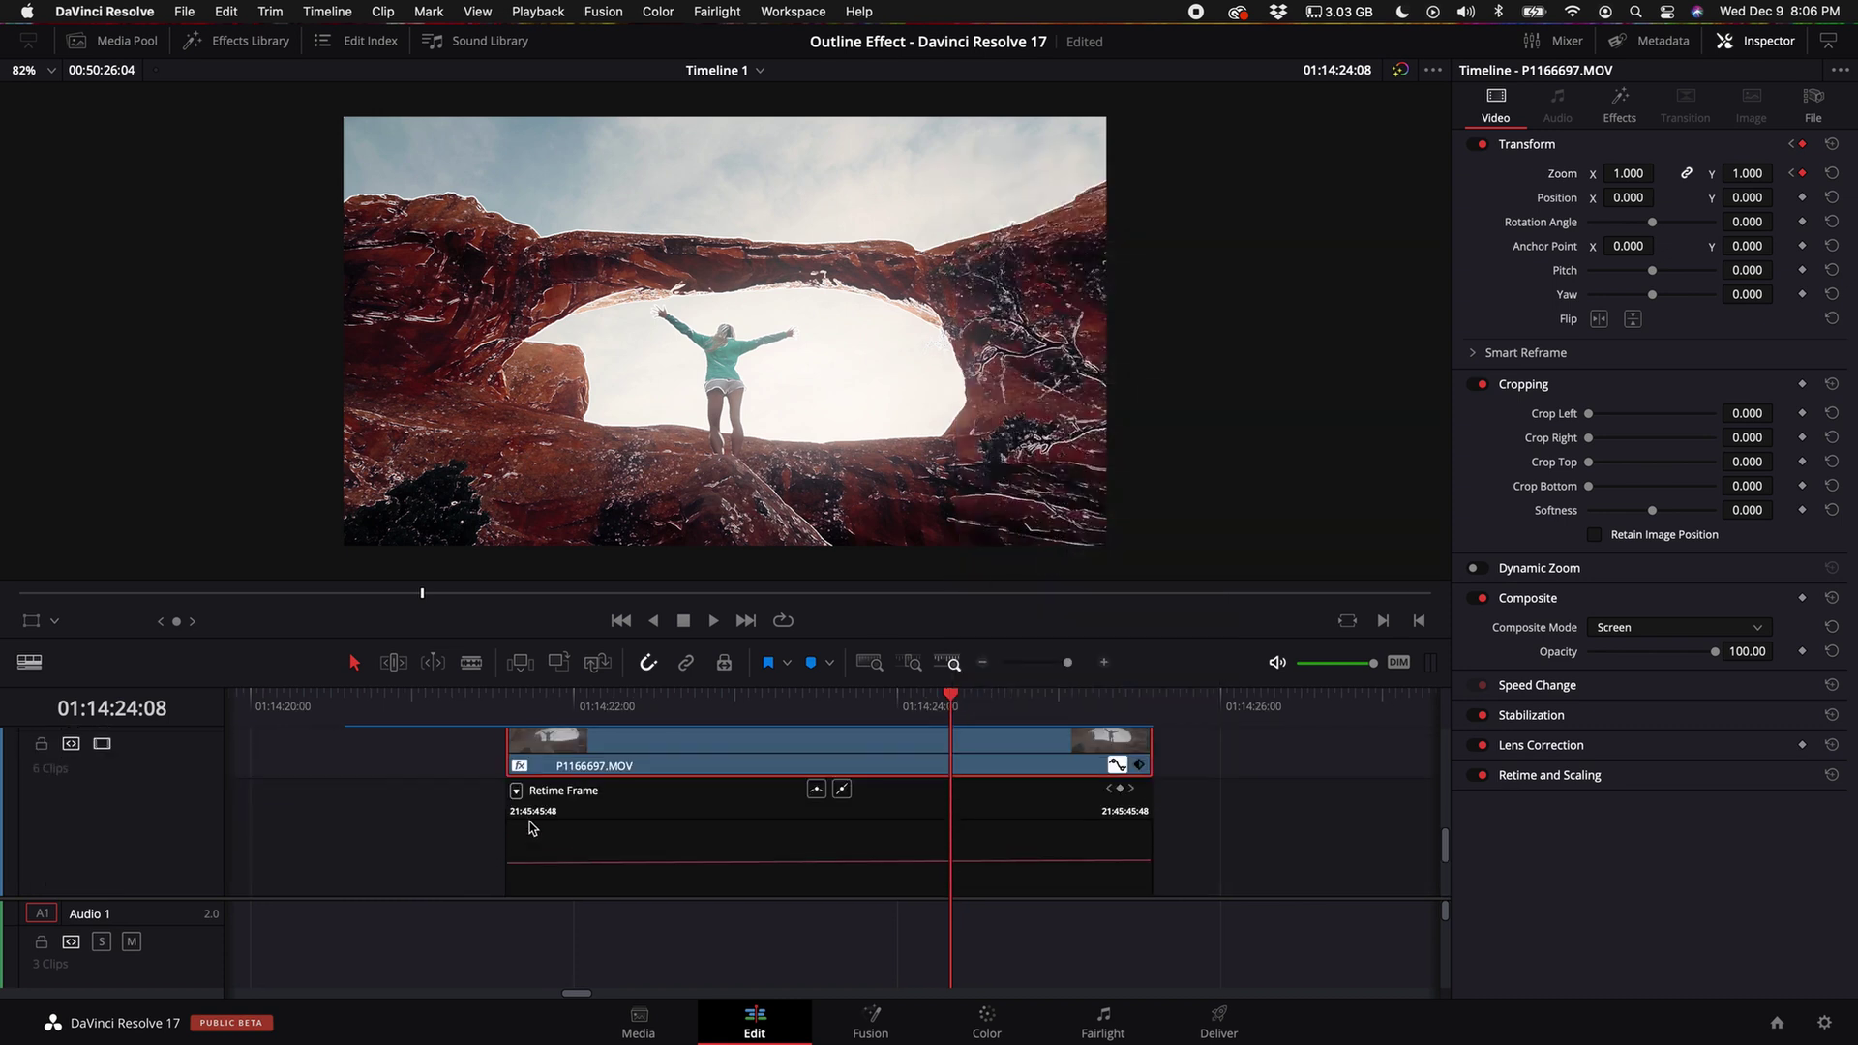
left_click(517, 795)
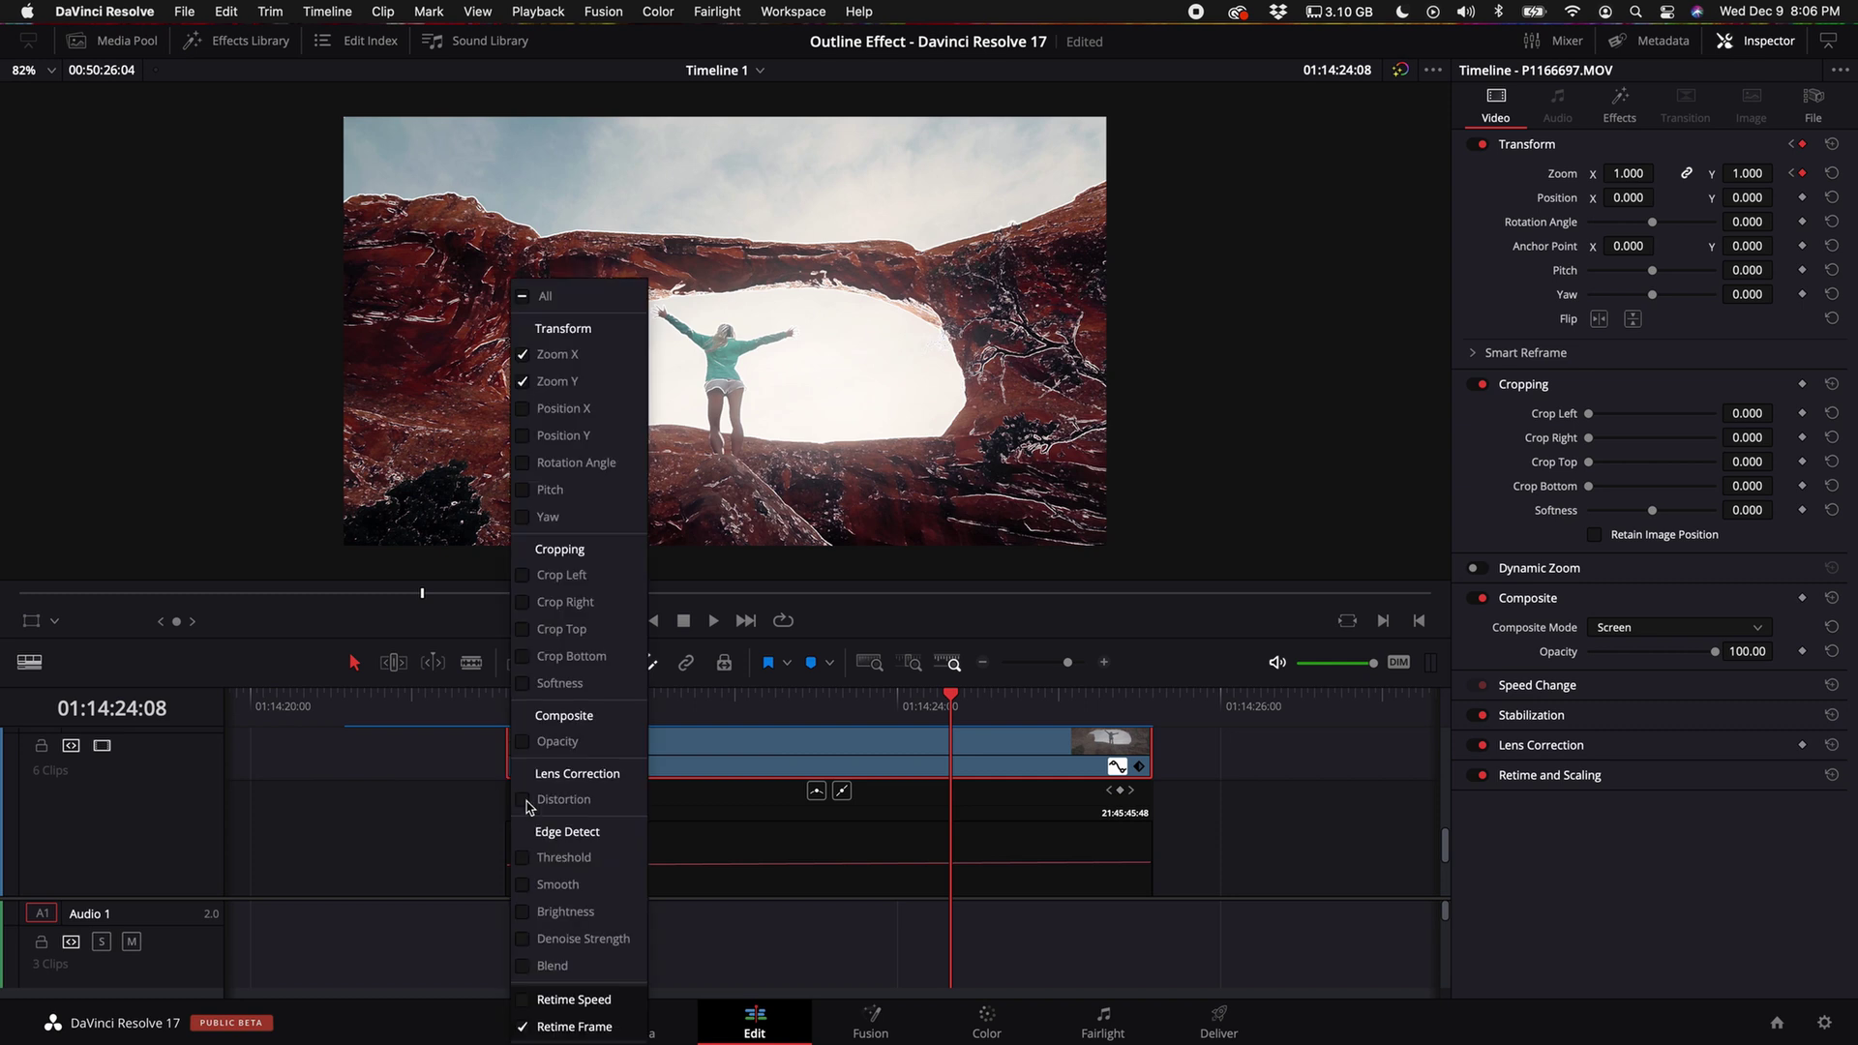
left_click(576, 356)
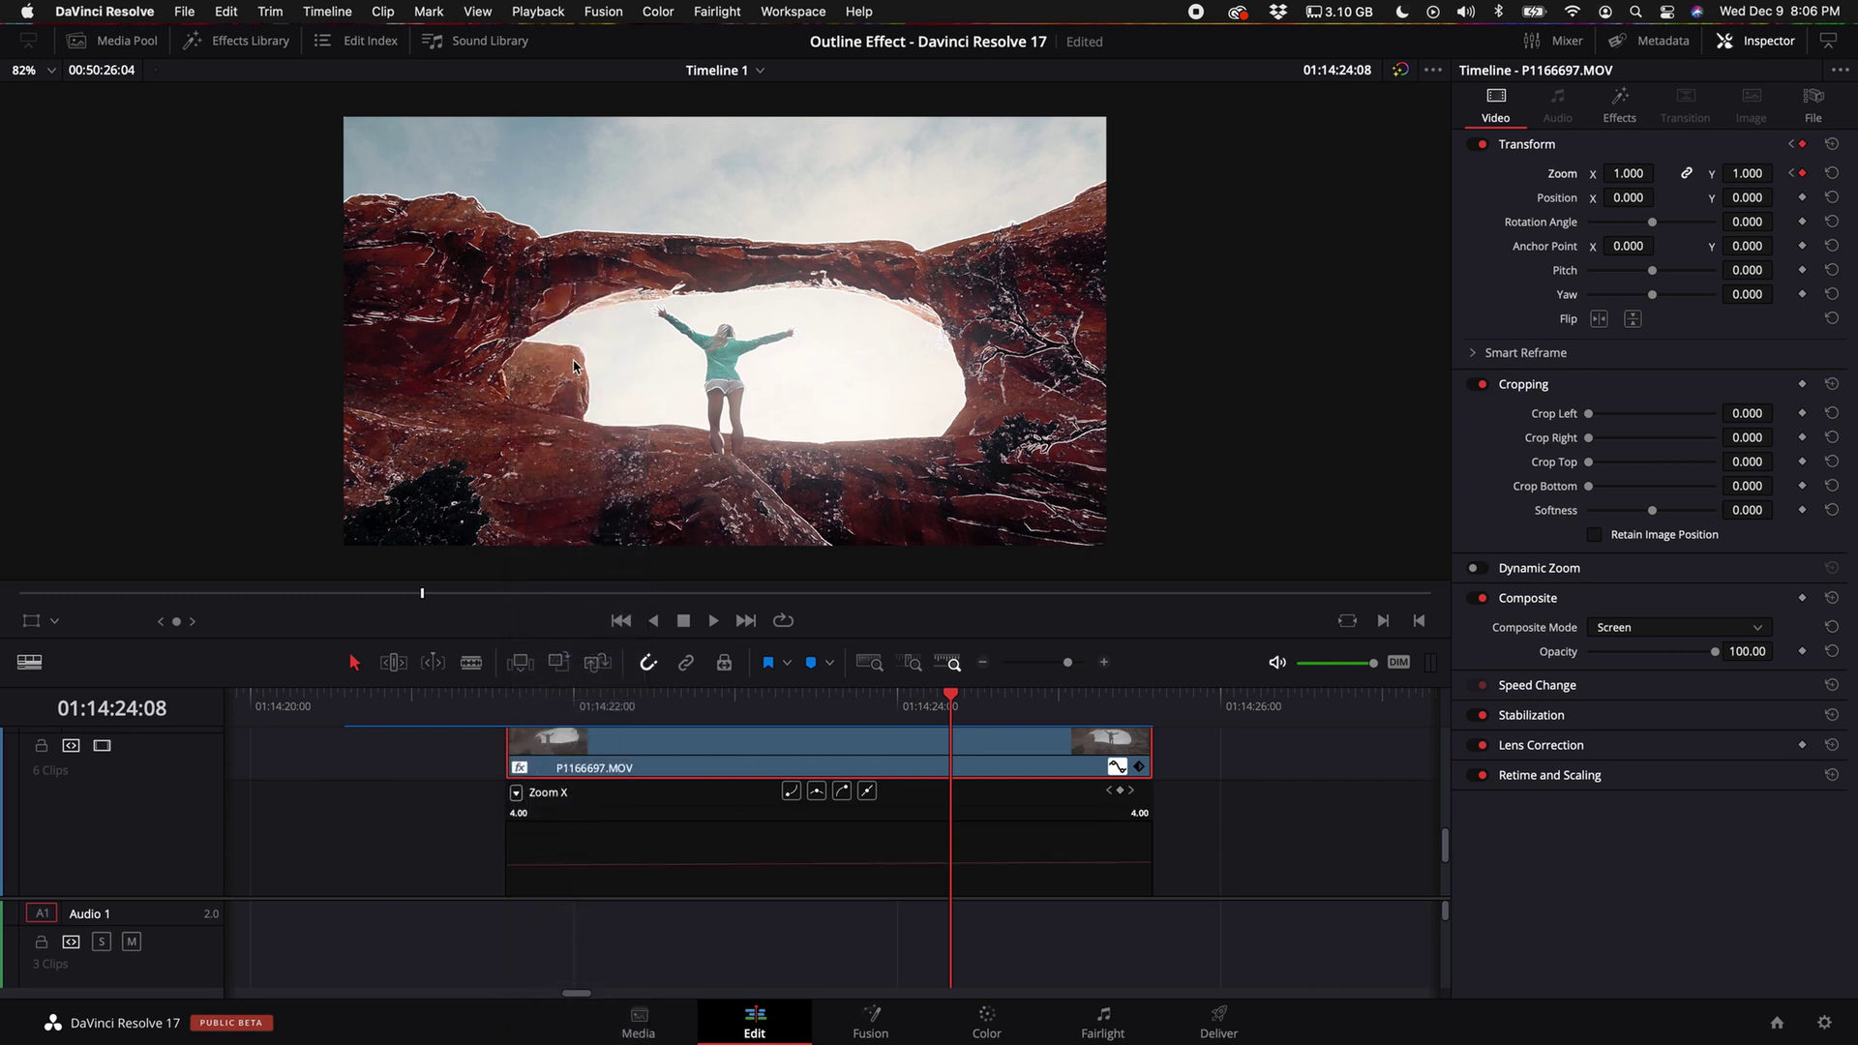
left_click_drag(678, 565, 499, 563)
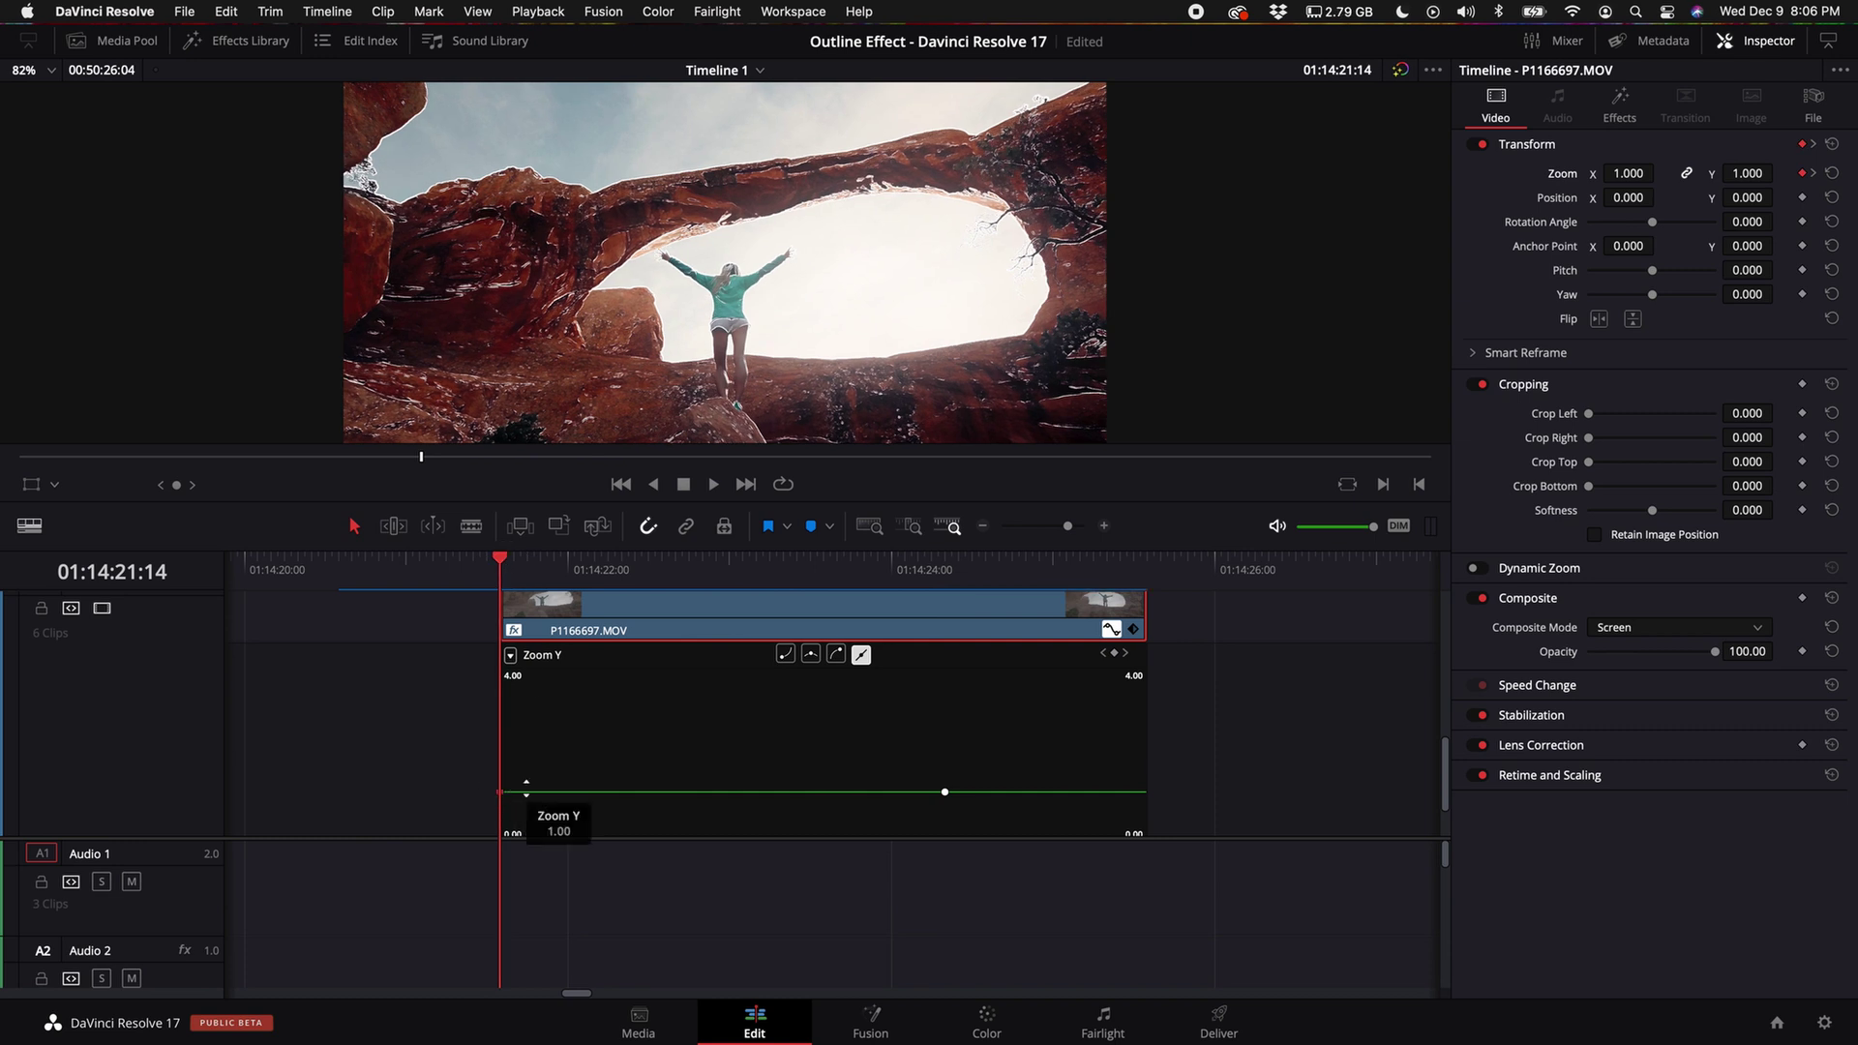
Give both Zoom Y keyframes bezier easing, shaping a hump peaking near 1.977, then play.
left_click(811, 657)
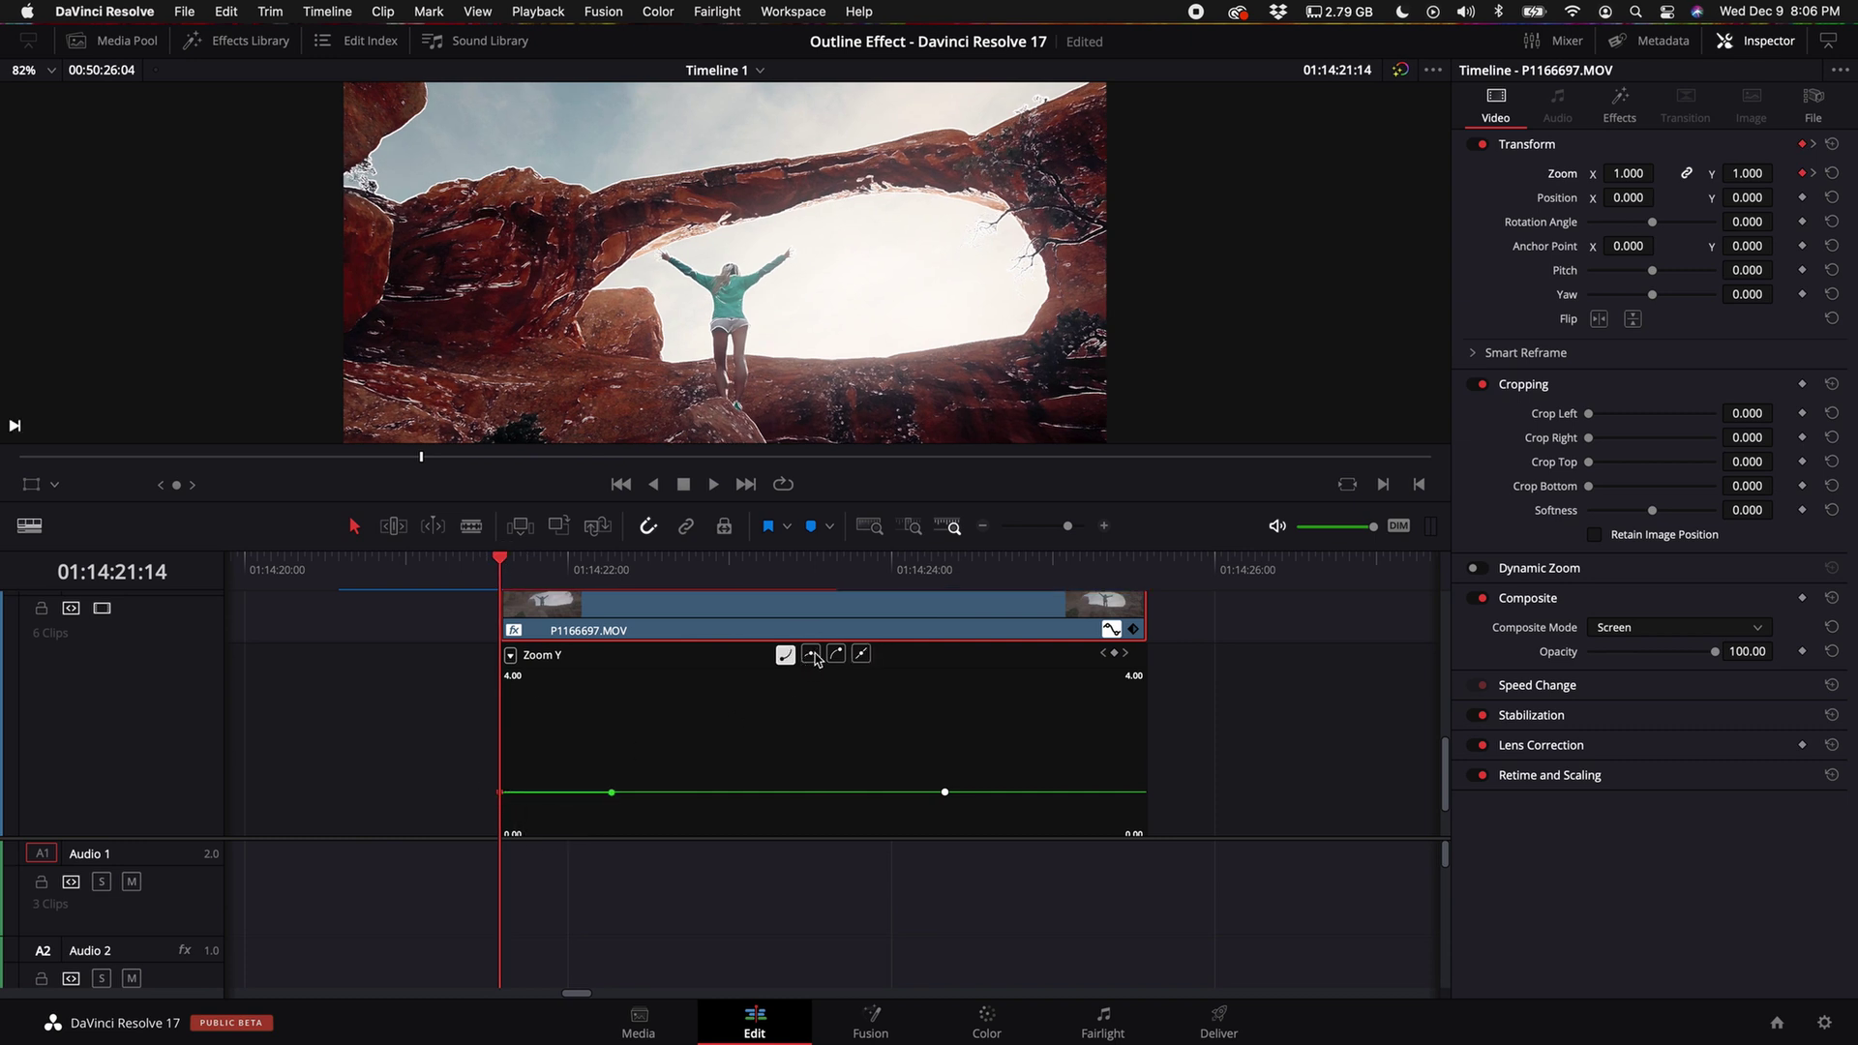
left_click_drag(612, 793, 520, 744)
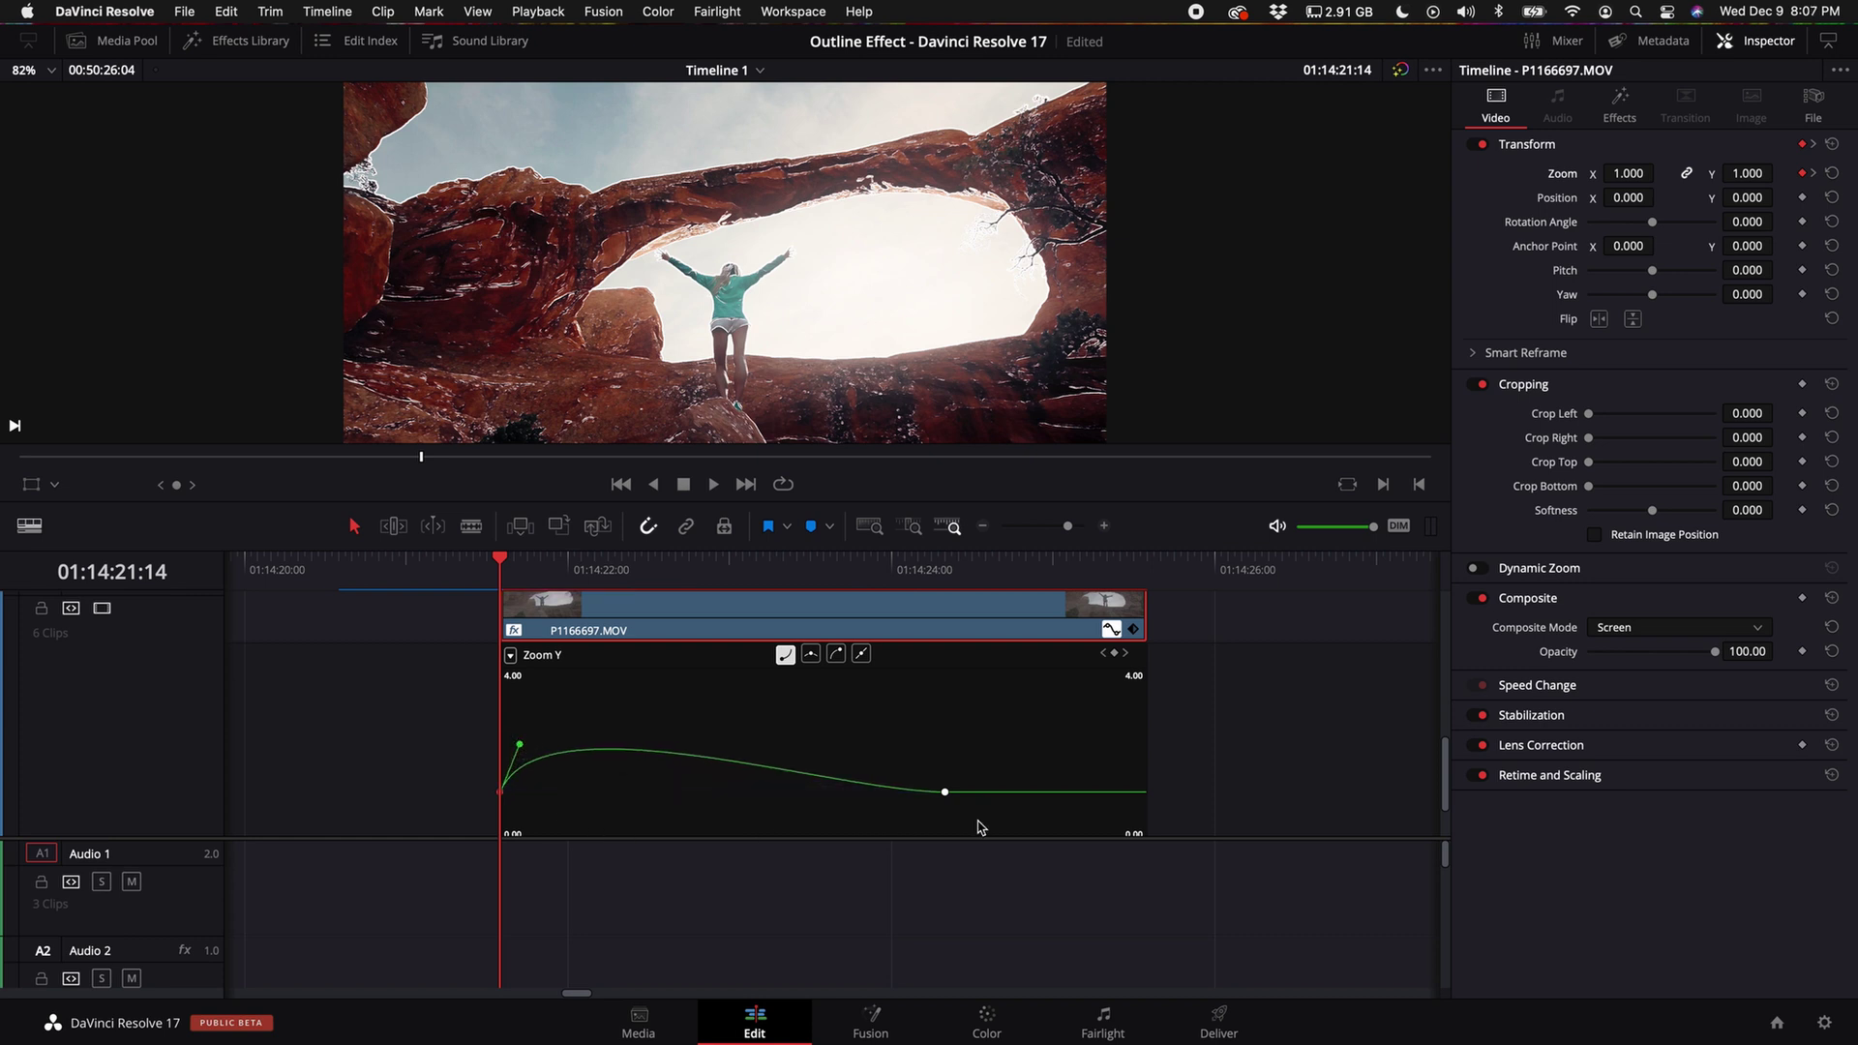
left_click(943, 792)
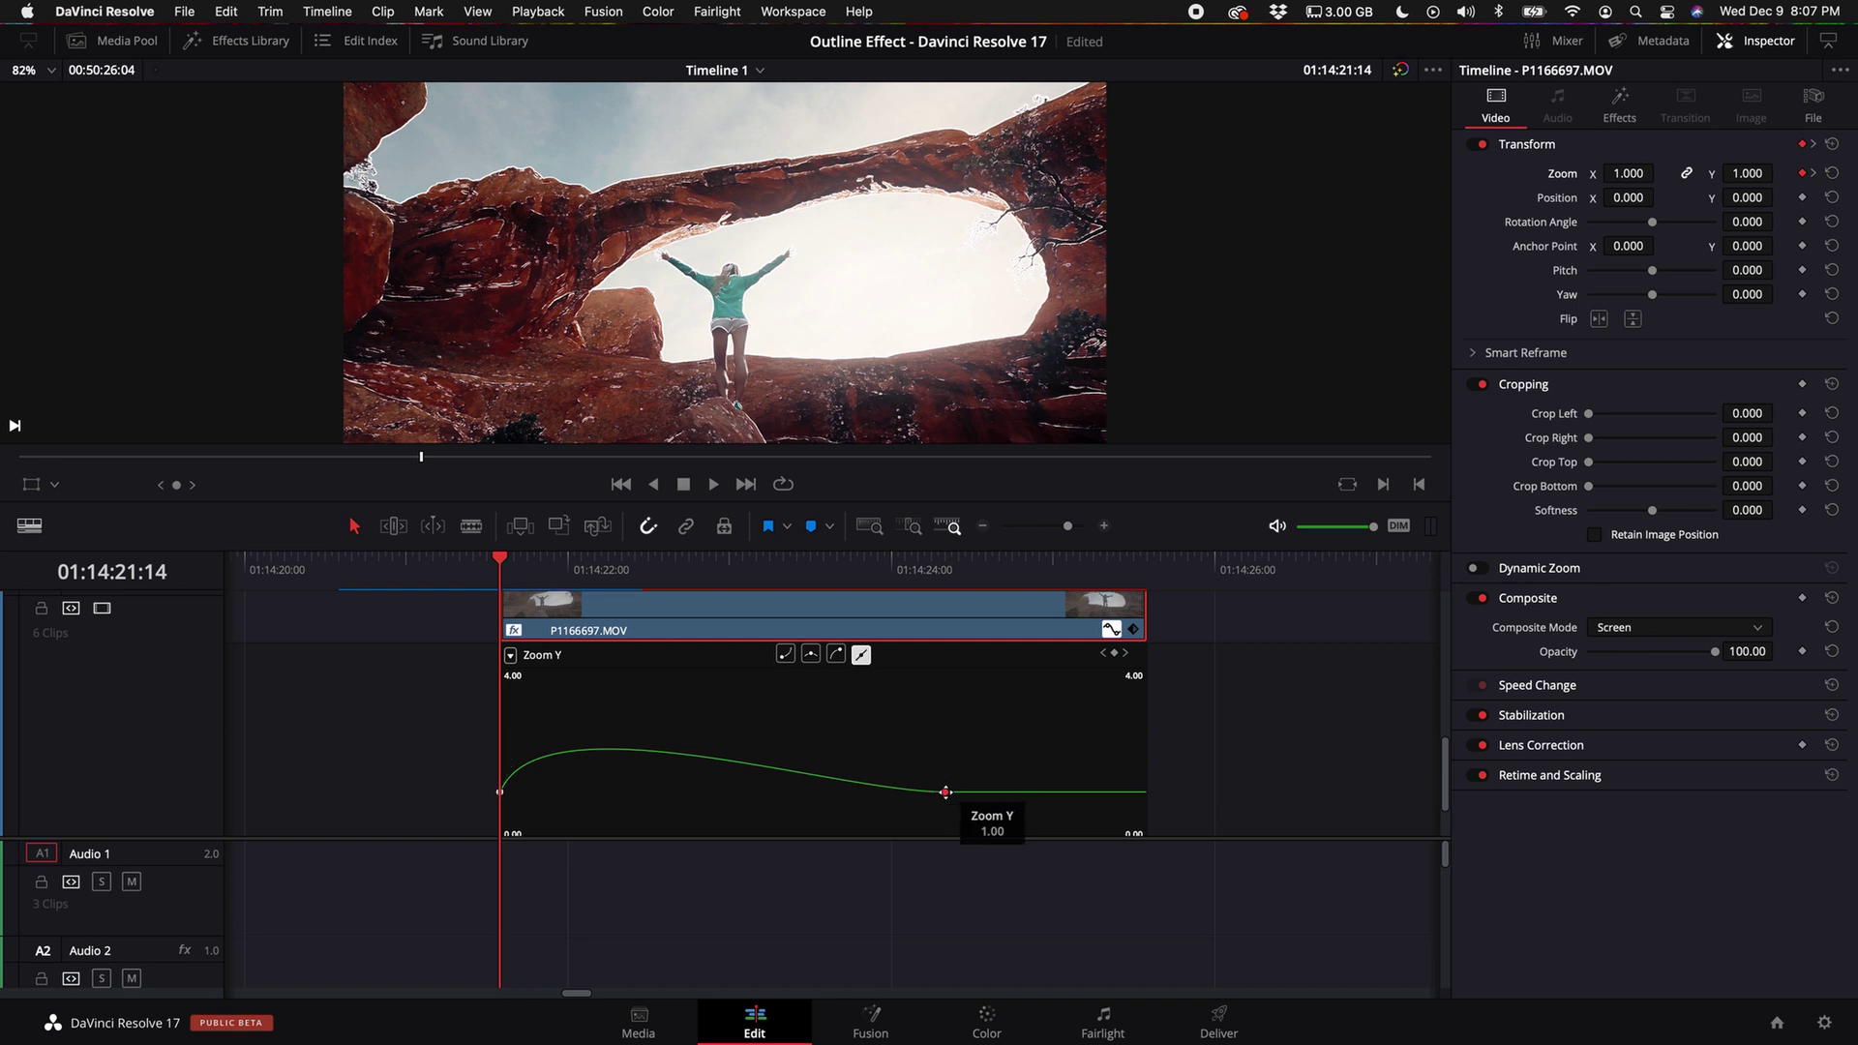
left_click(813, 656)
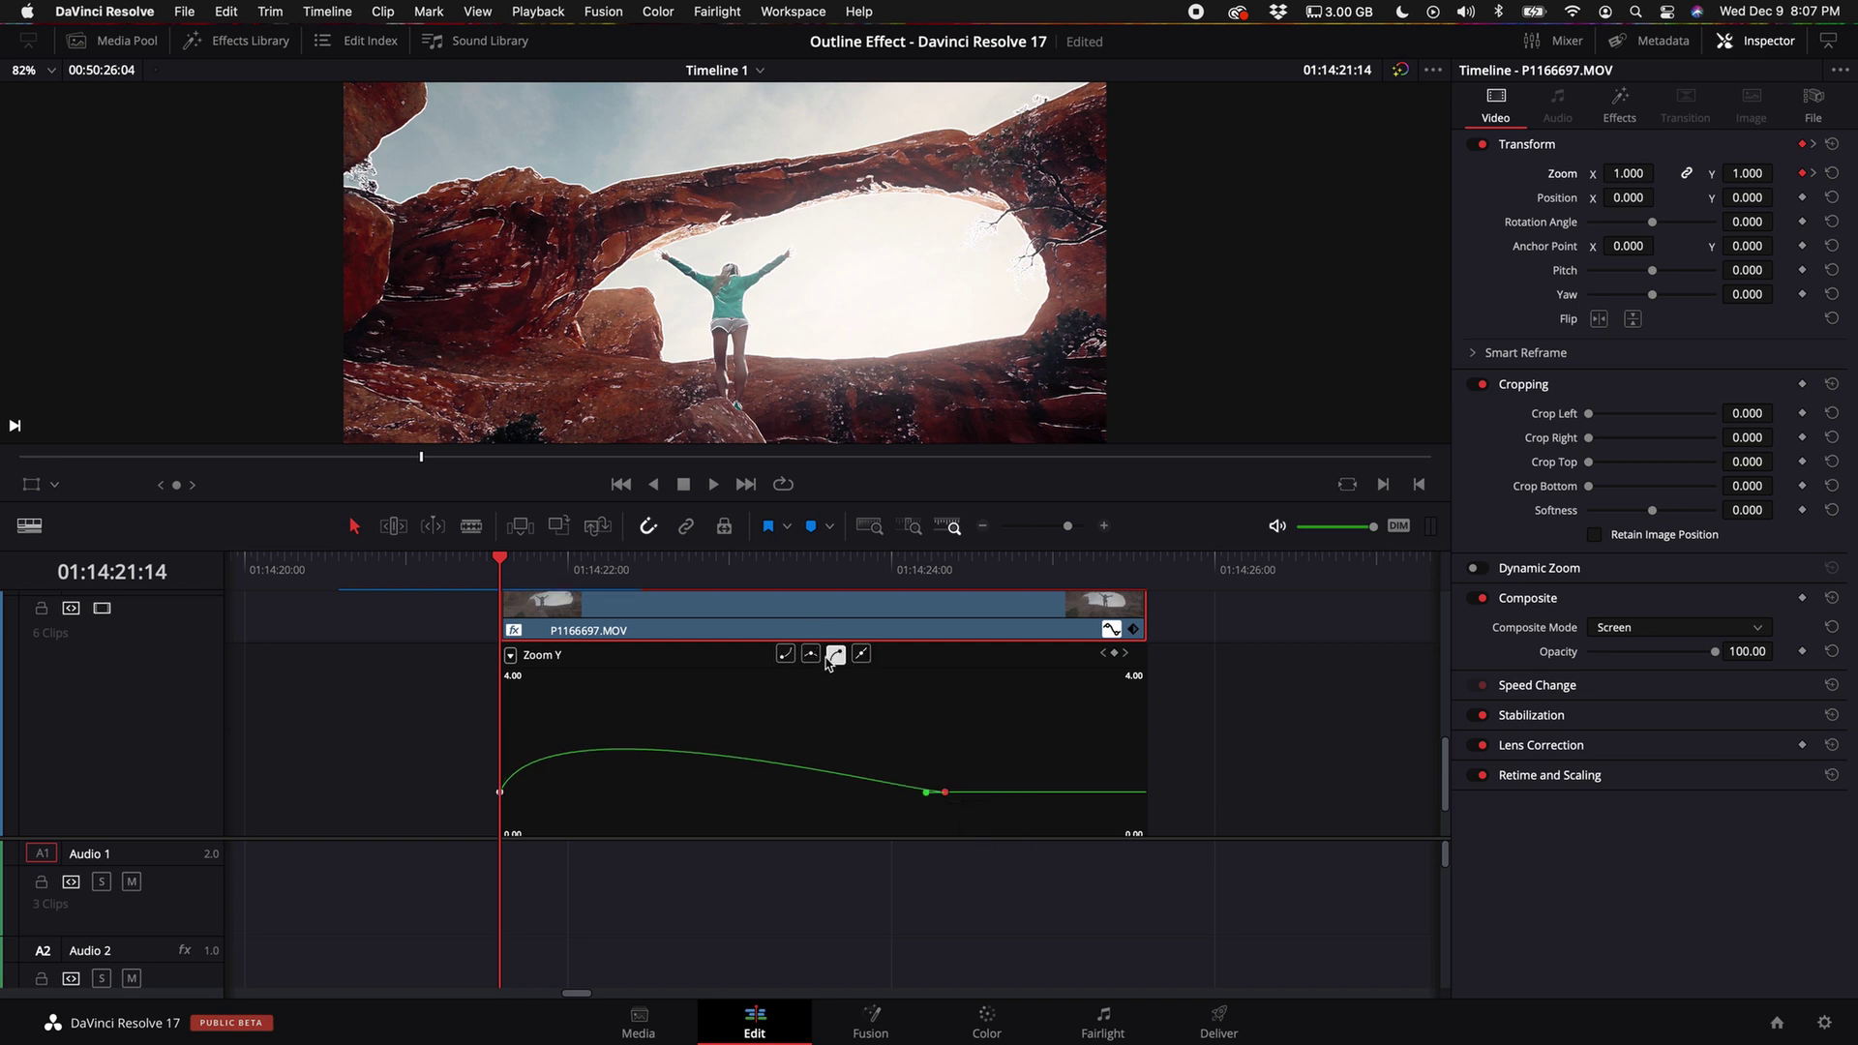
left_click_drag(735, 507, 1107, 601)
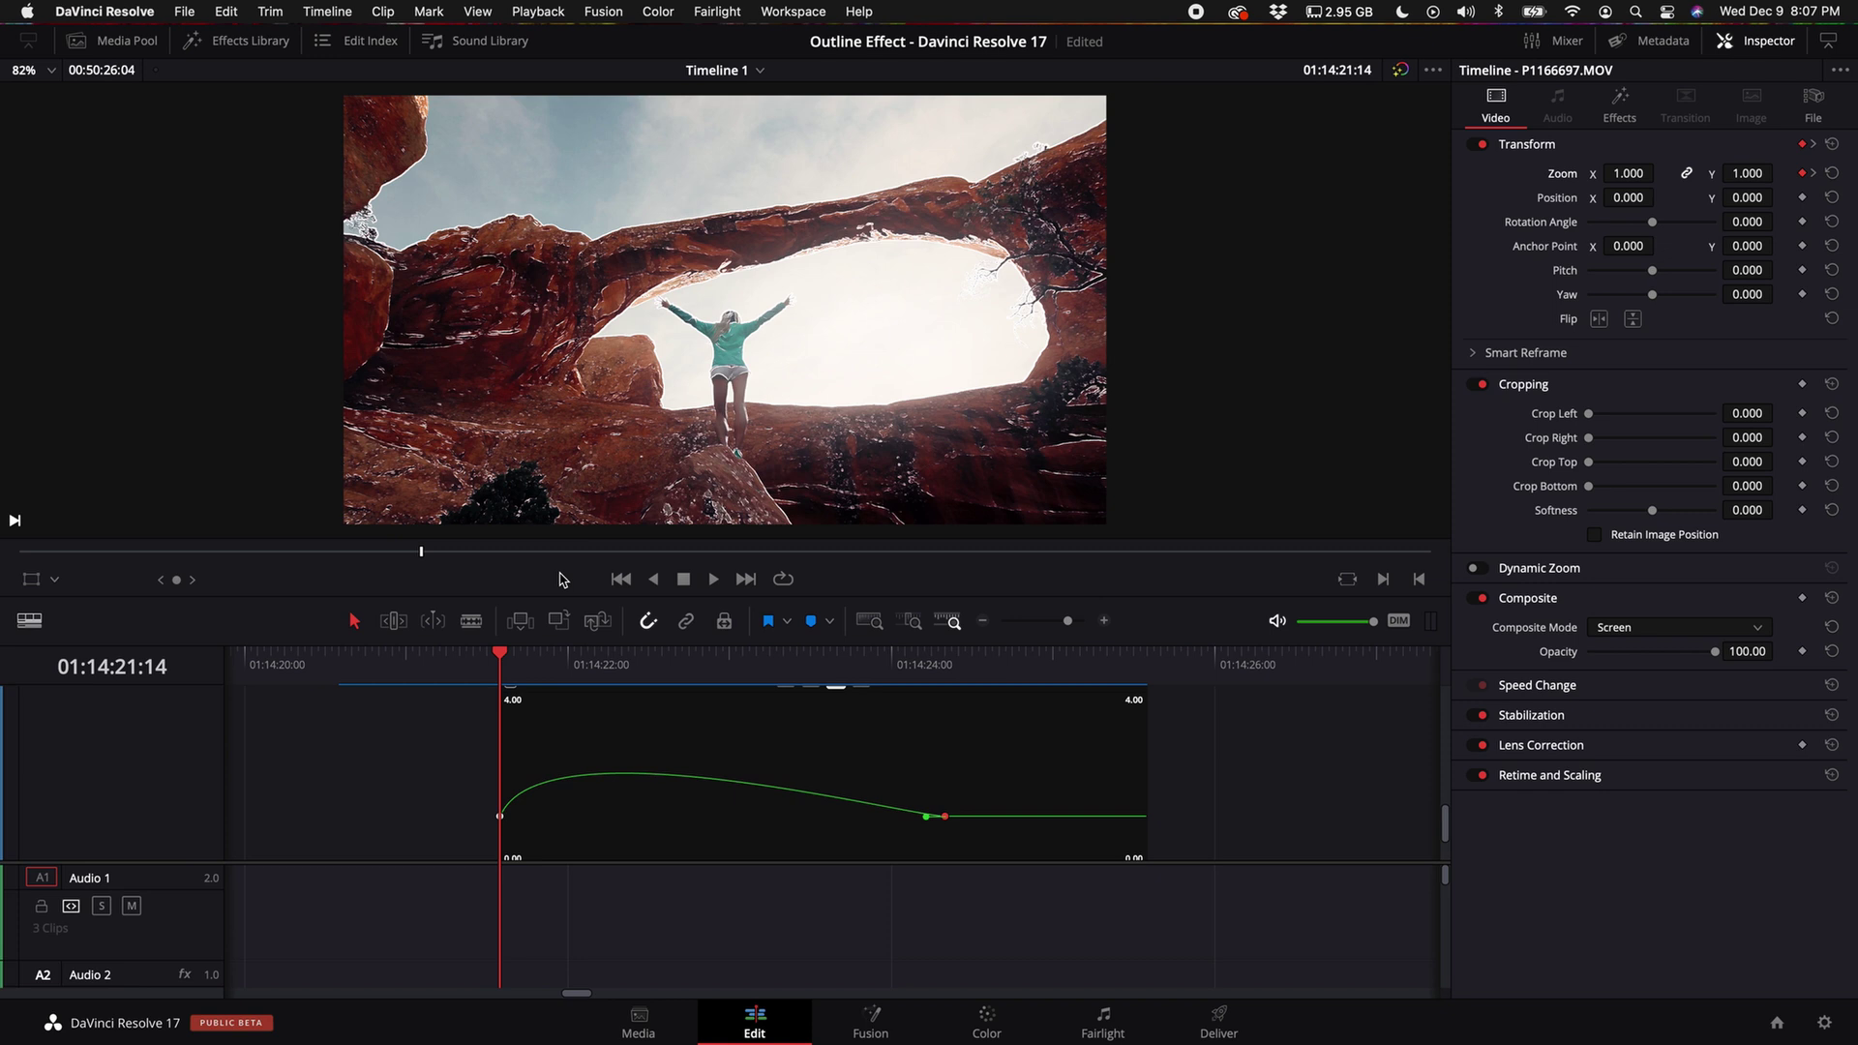
key("space")
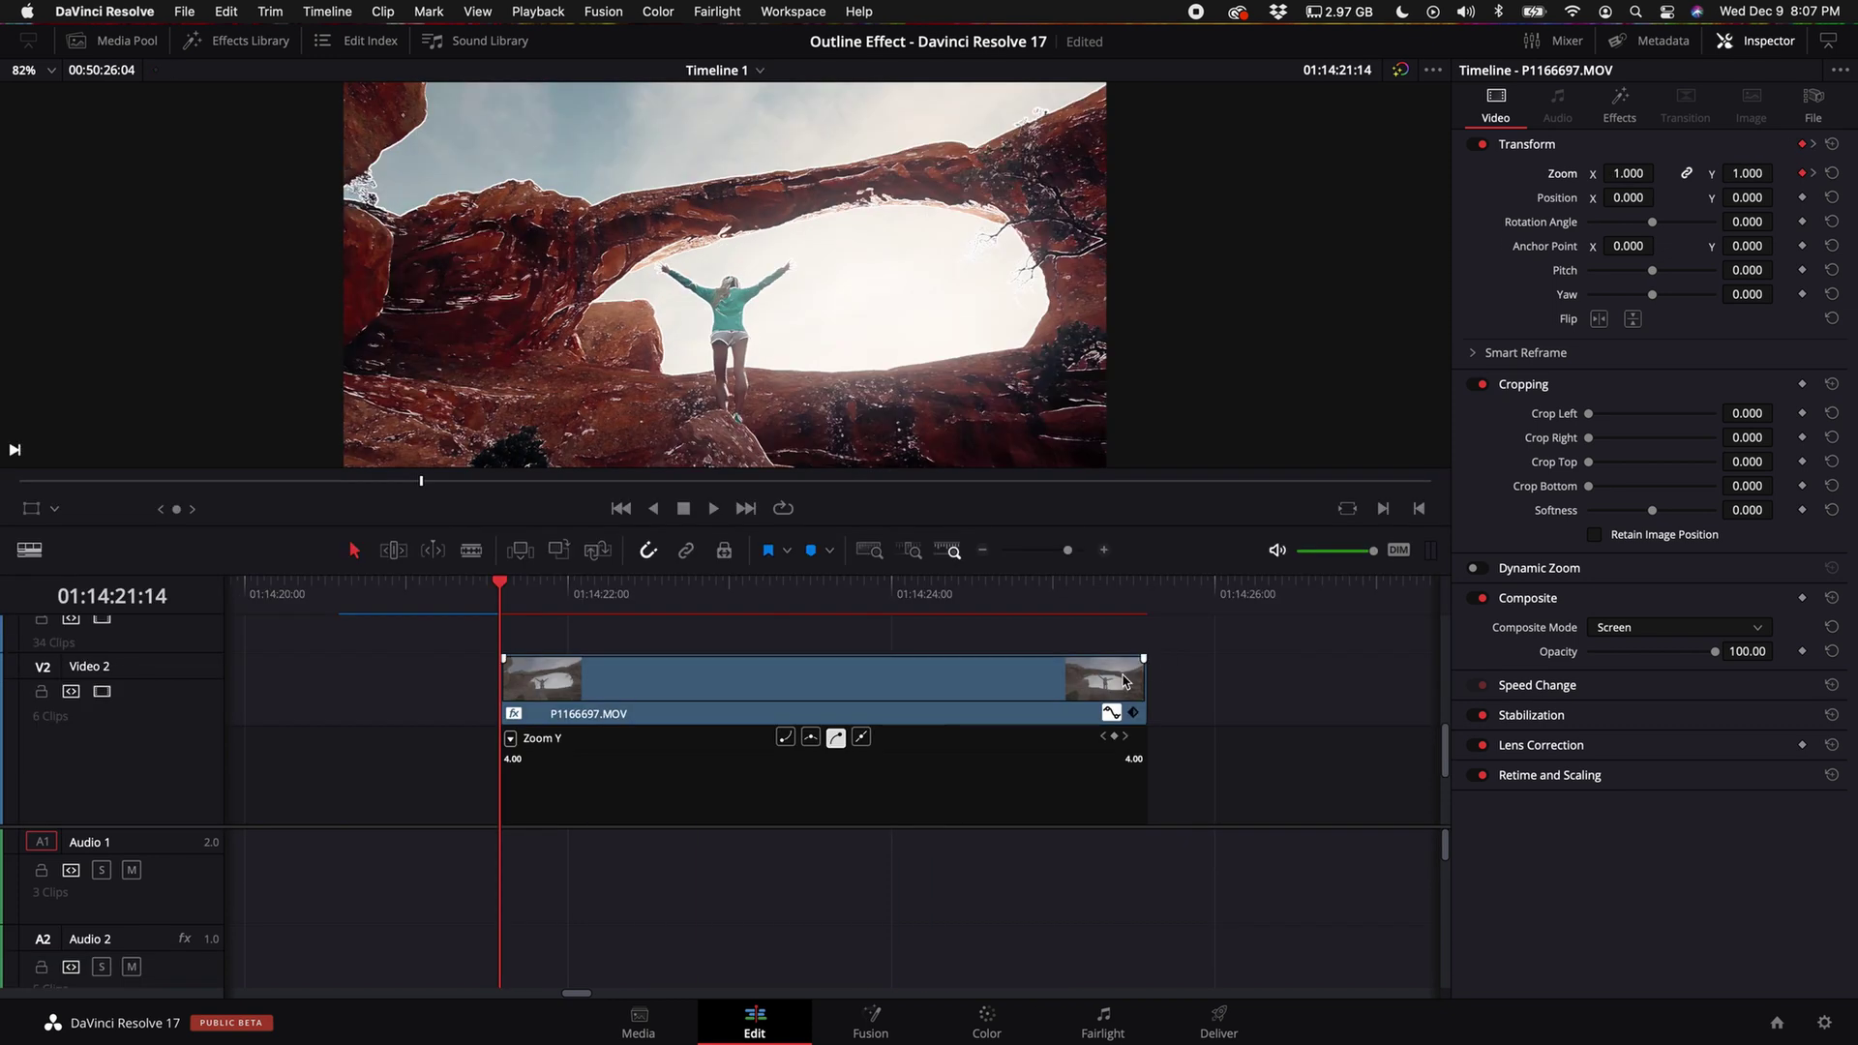
Drag the V2 clip's fade handle left so it fades out over its final second, then replay.
left_click(1124, 680)
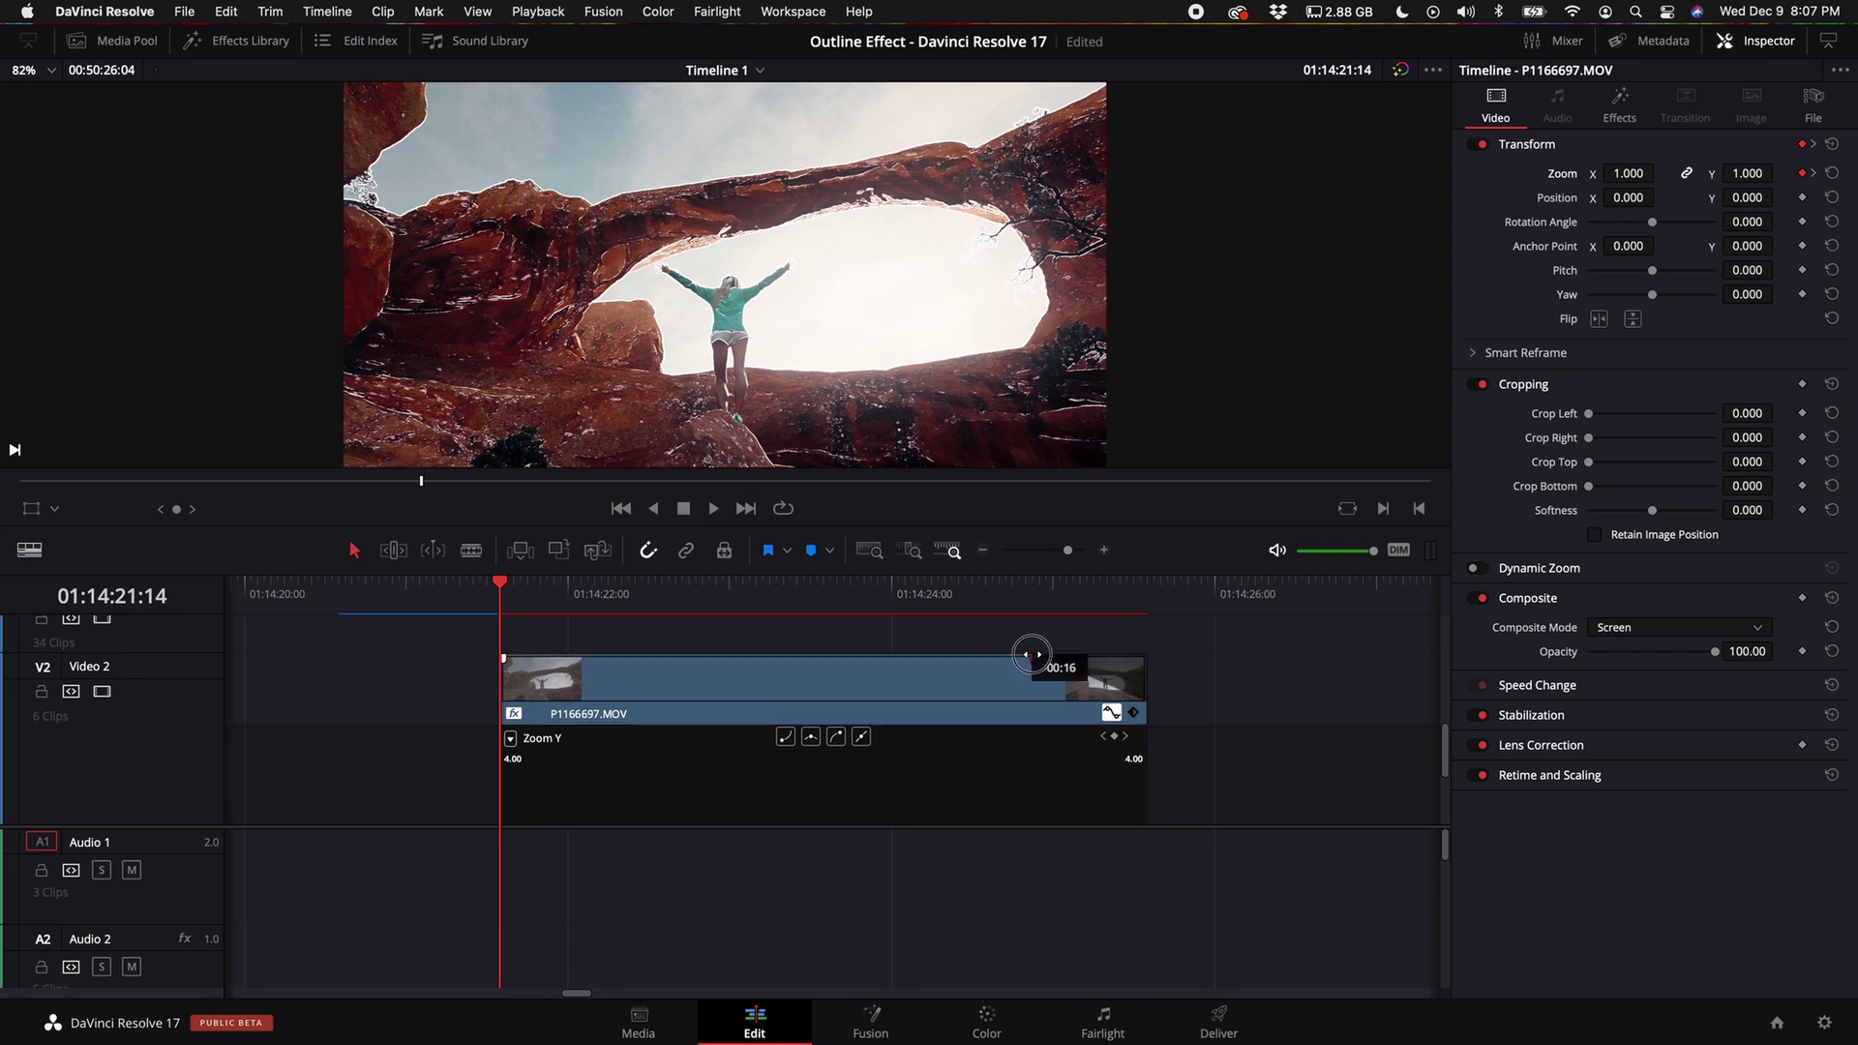
left_click_drag(1032, 654, 966, 656)
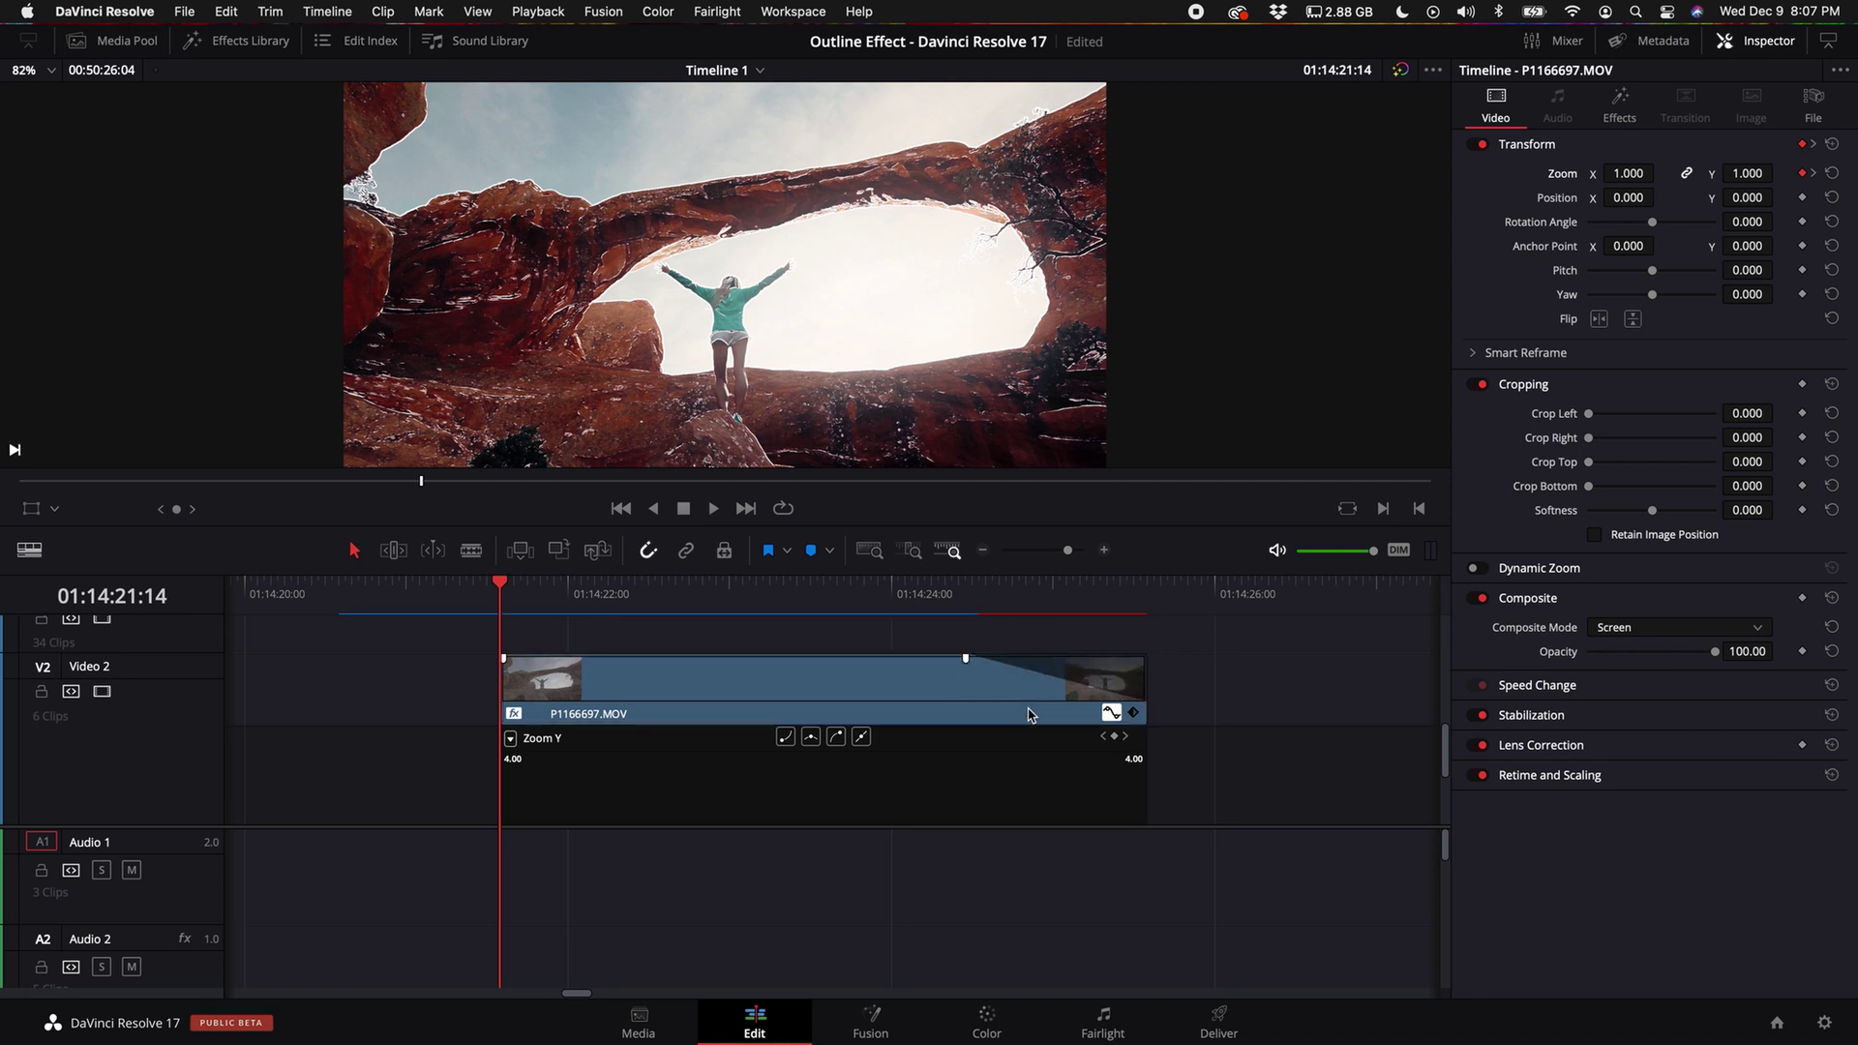
scroll(1030, 714, "down", 2)
mouse_move(939, 720)
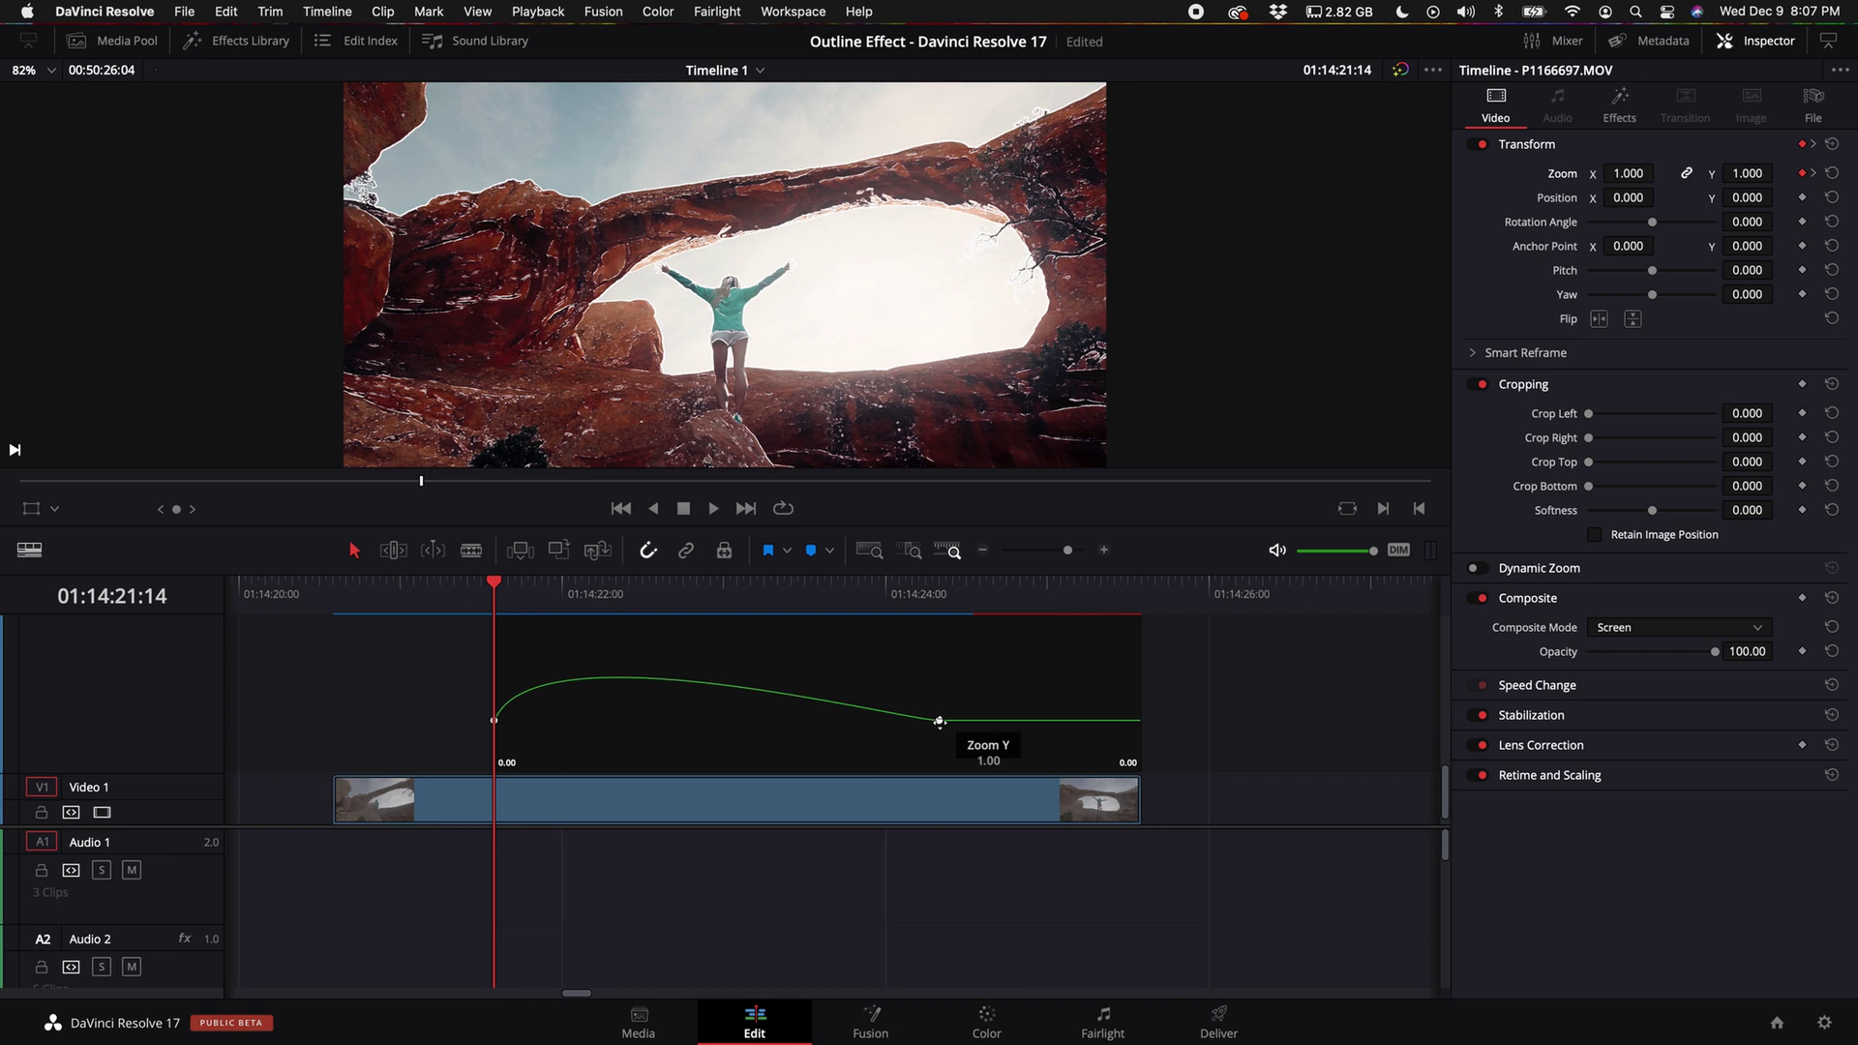
scroll(943, 720, "up", 2)
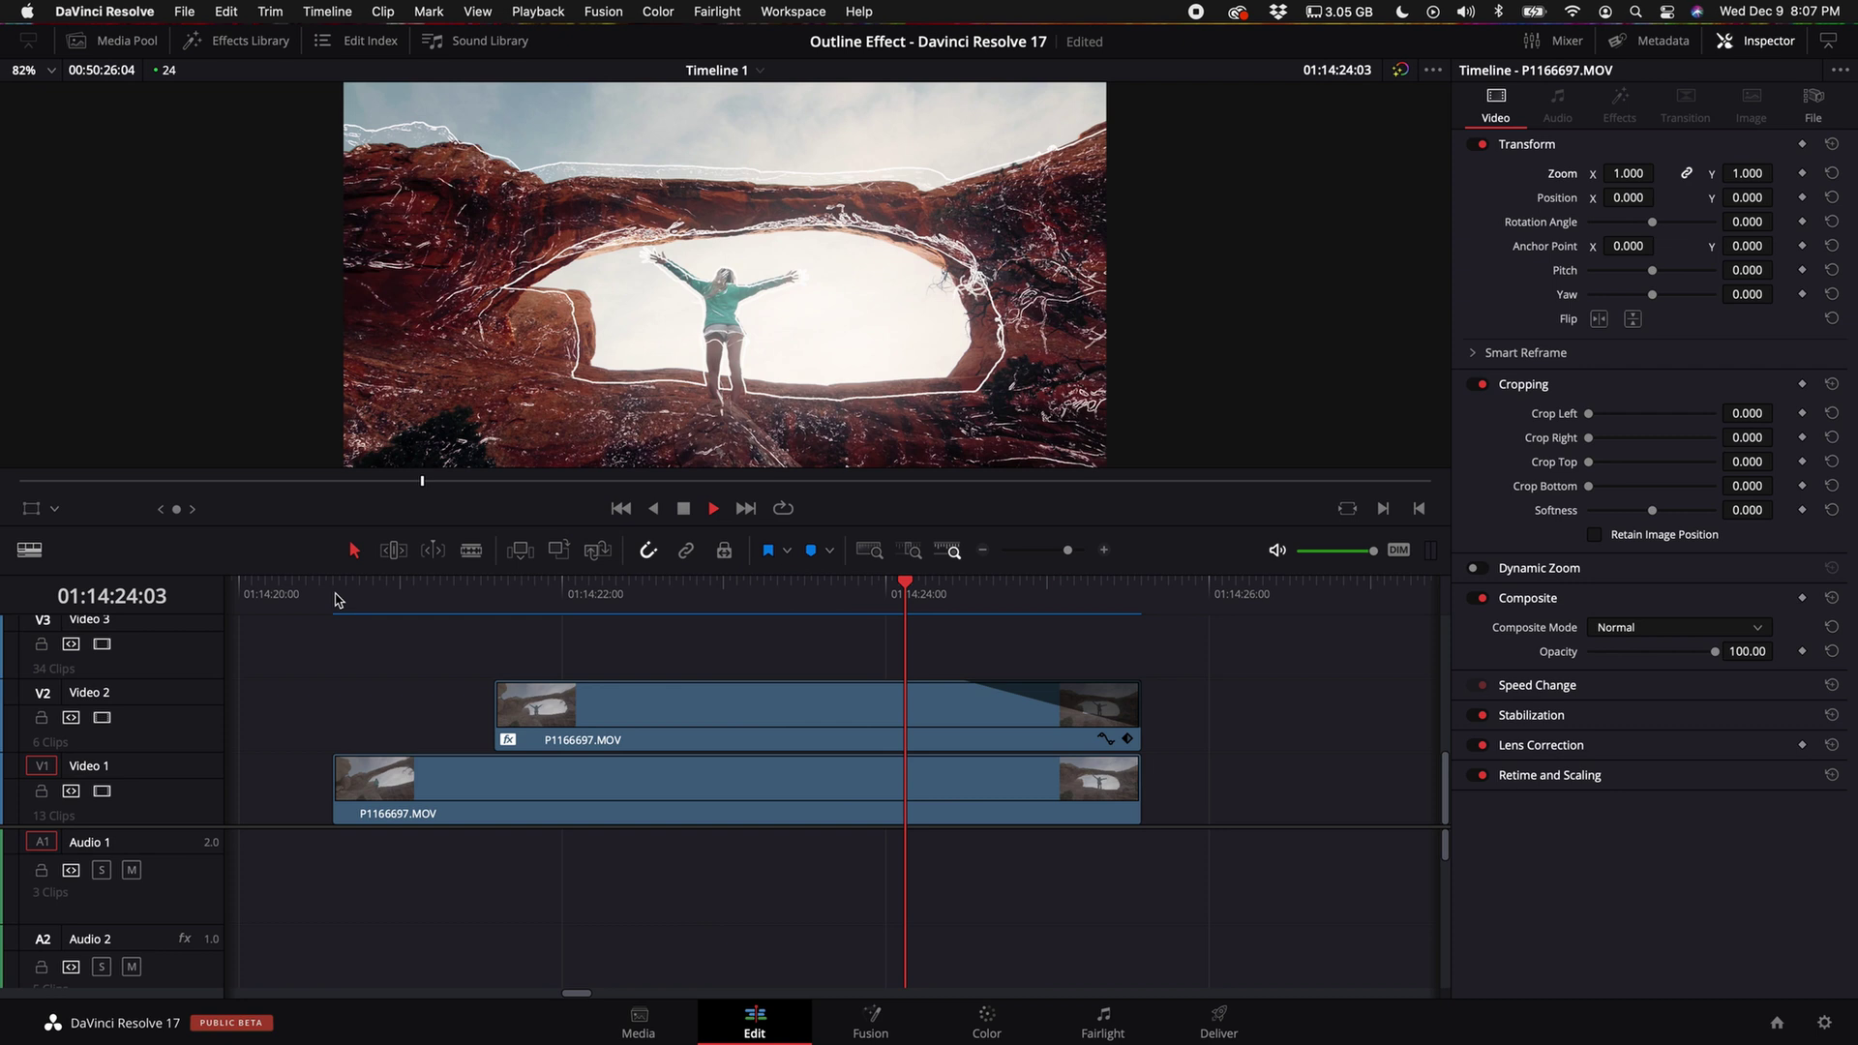
left_click_drag(677, 597, 751, 620)
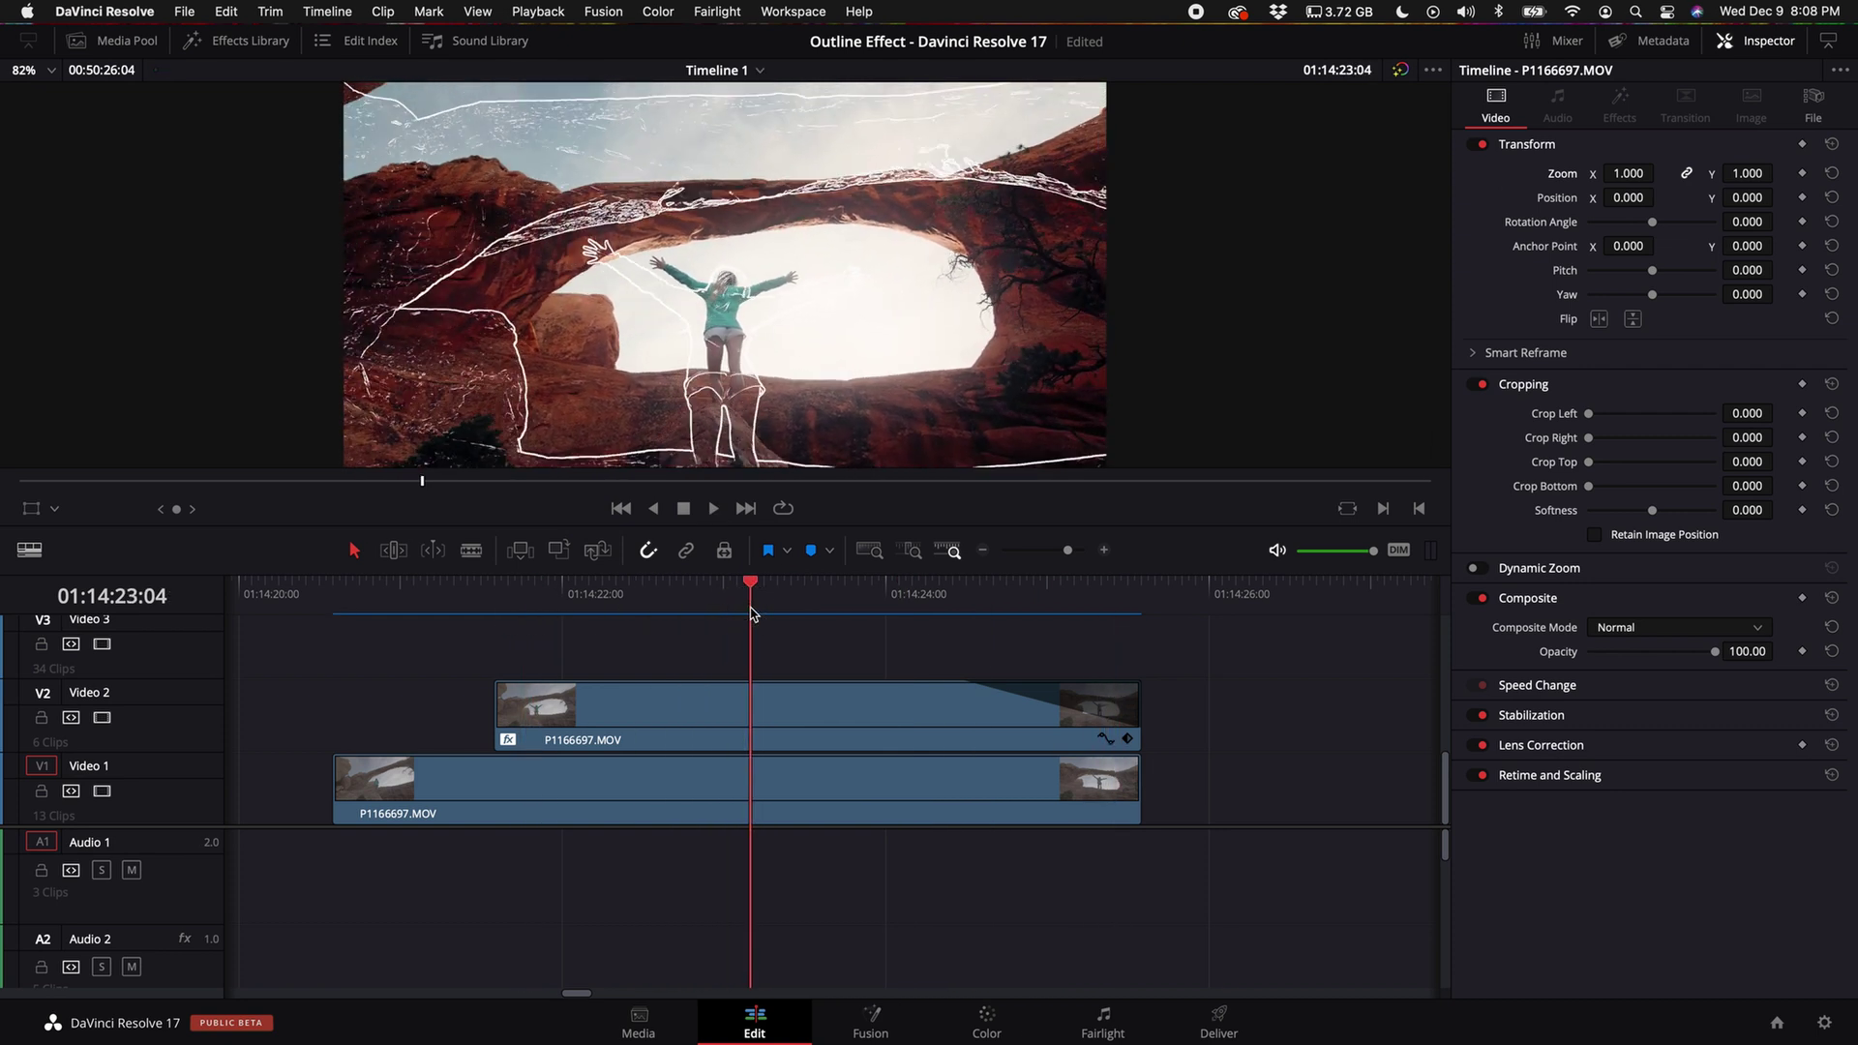
On the Color page, delete grade nodes 02 through 05 from the outline clip.
left_click(819, 713)
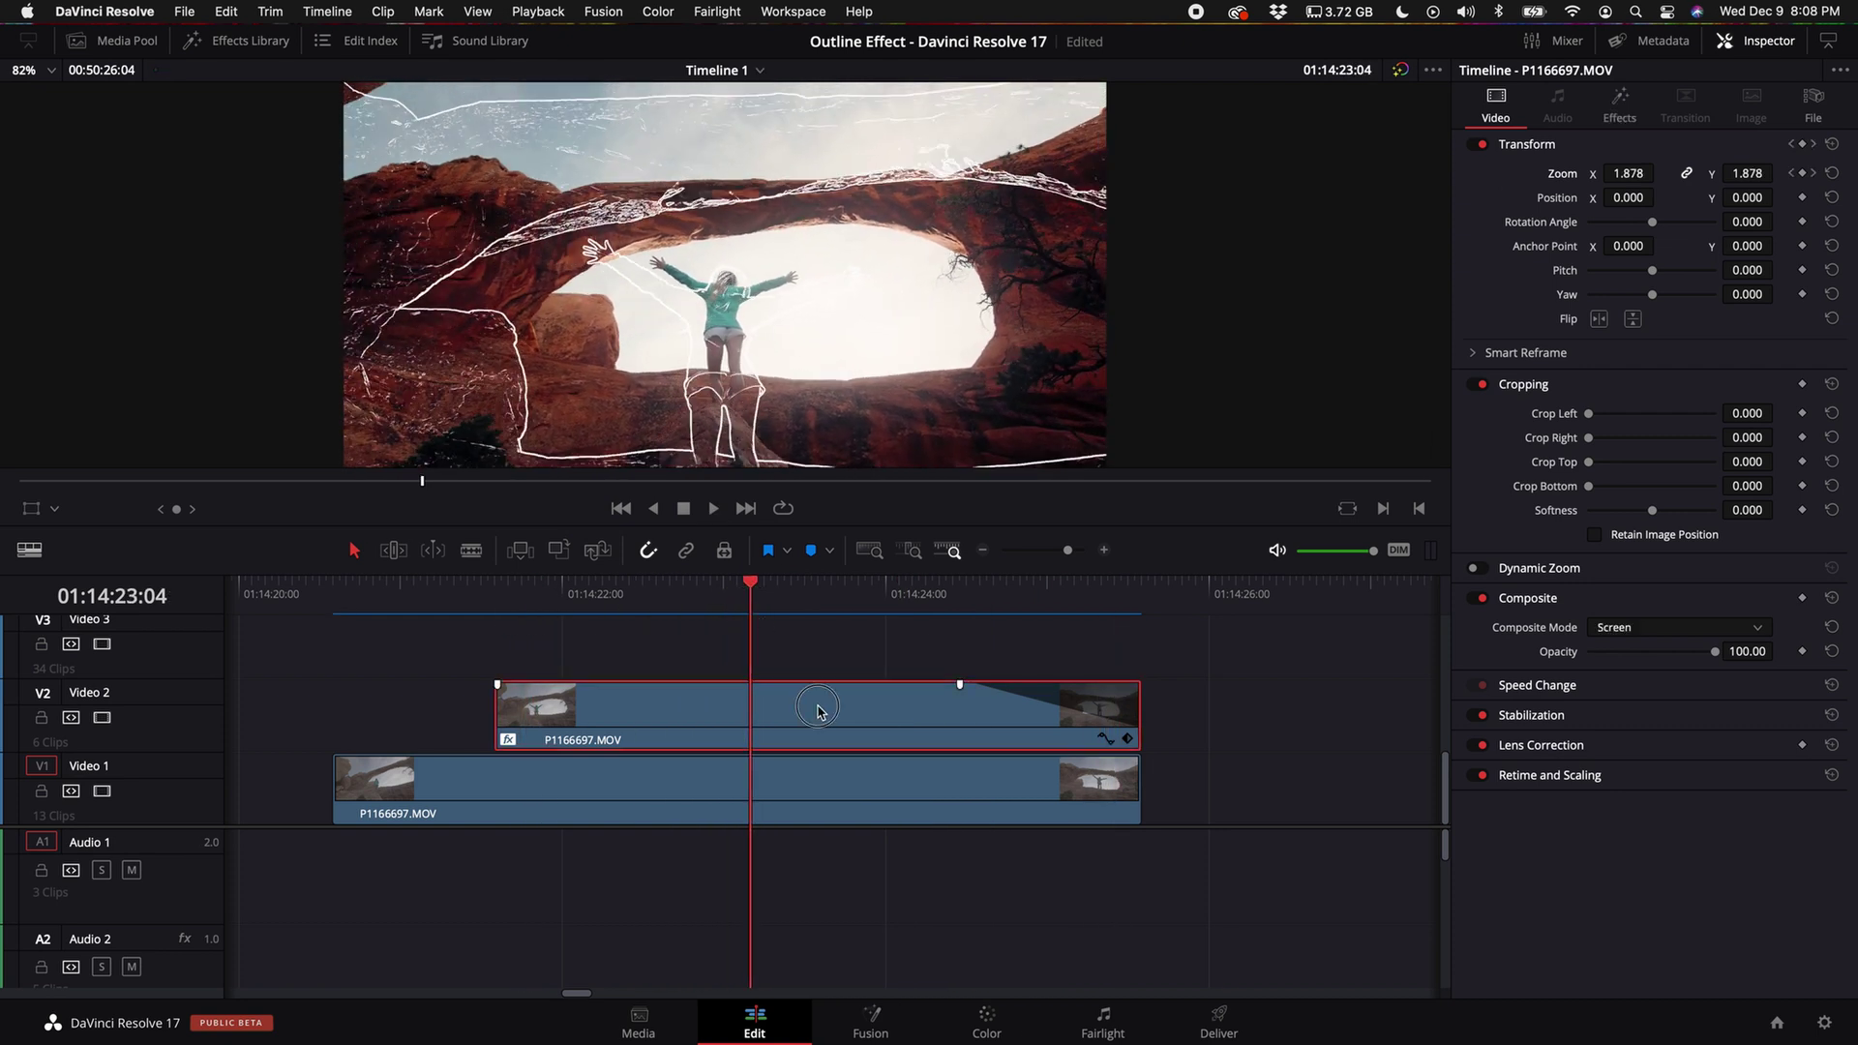
left_click(1001, 1033)
left_click_drag(1113, 196, 1548, 401)
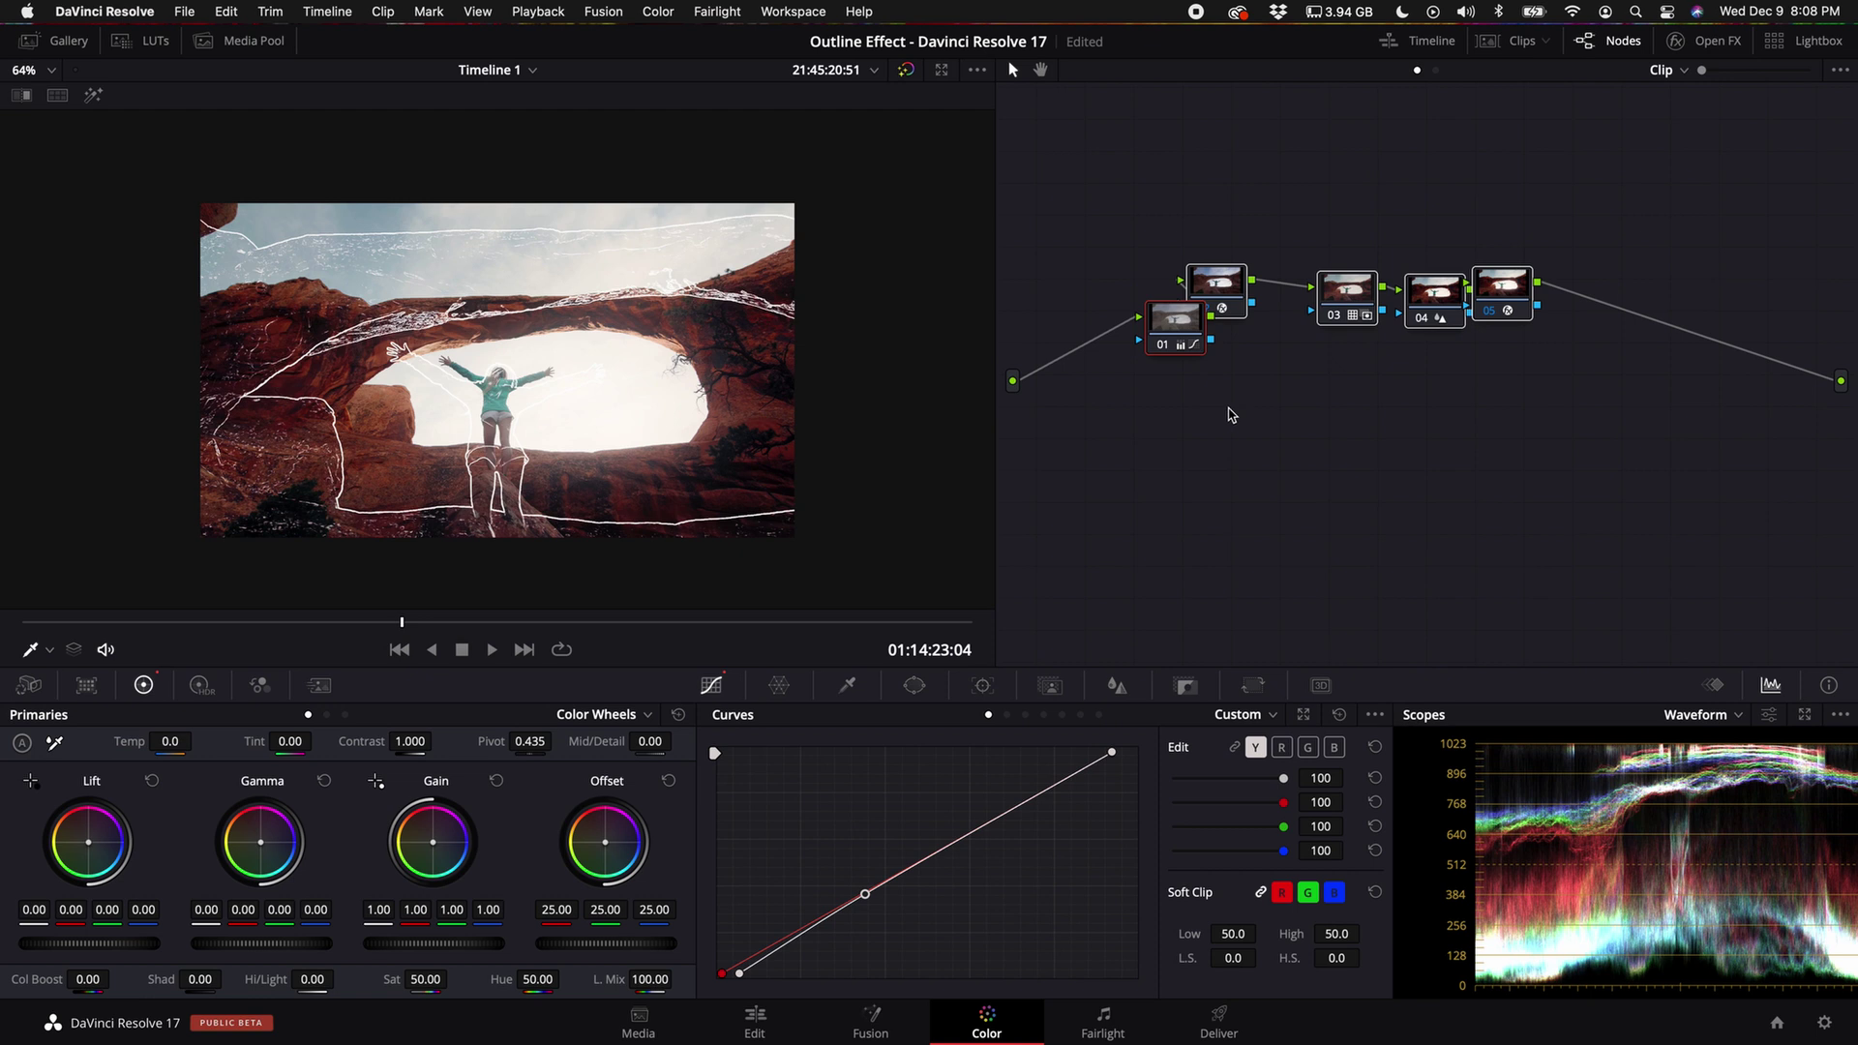
key("Delete")
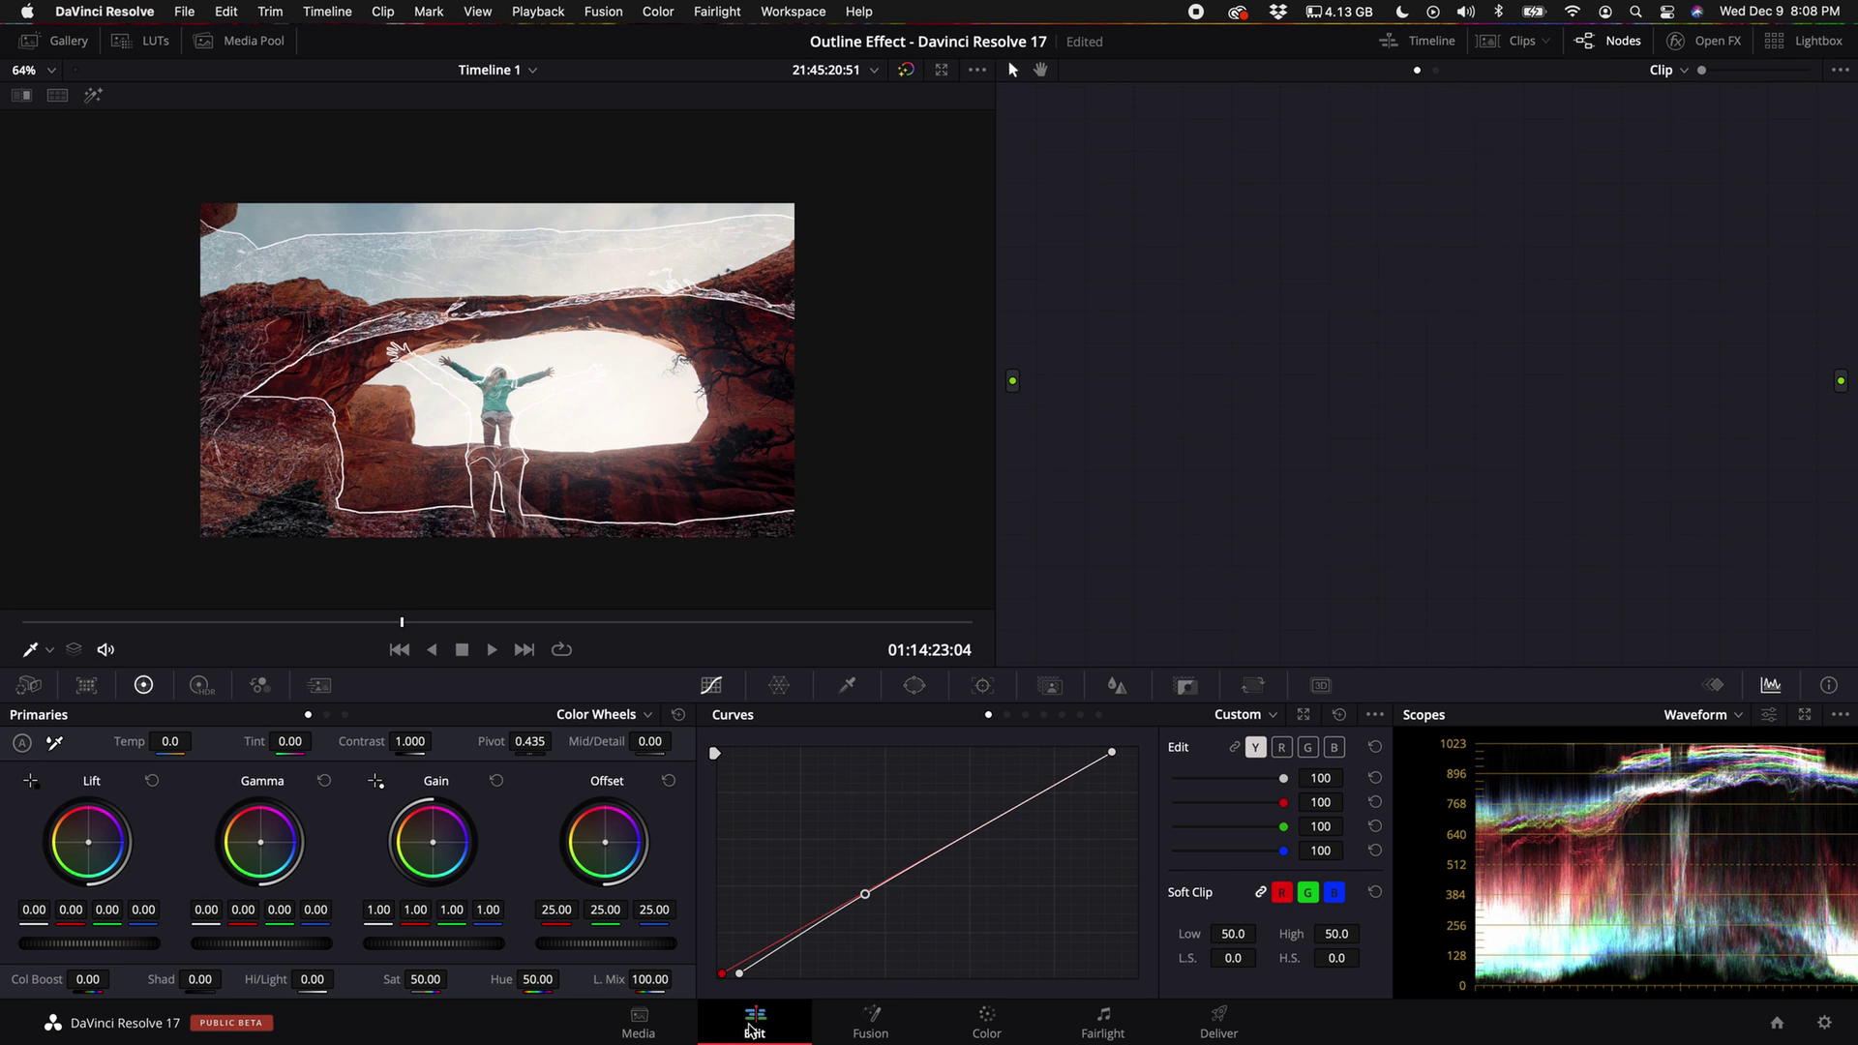
Back on the Edit page, zoom the viewer in and out to inspect the grade-free outlined arch.
left_click(755, 1023)
scroll(394, 286, "up", 4)
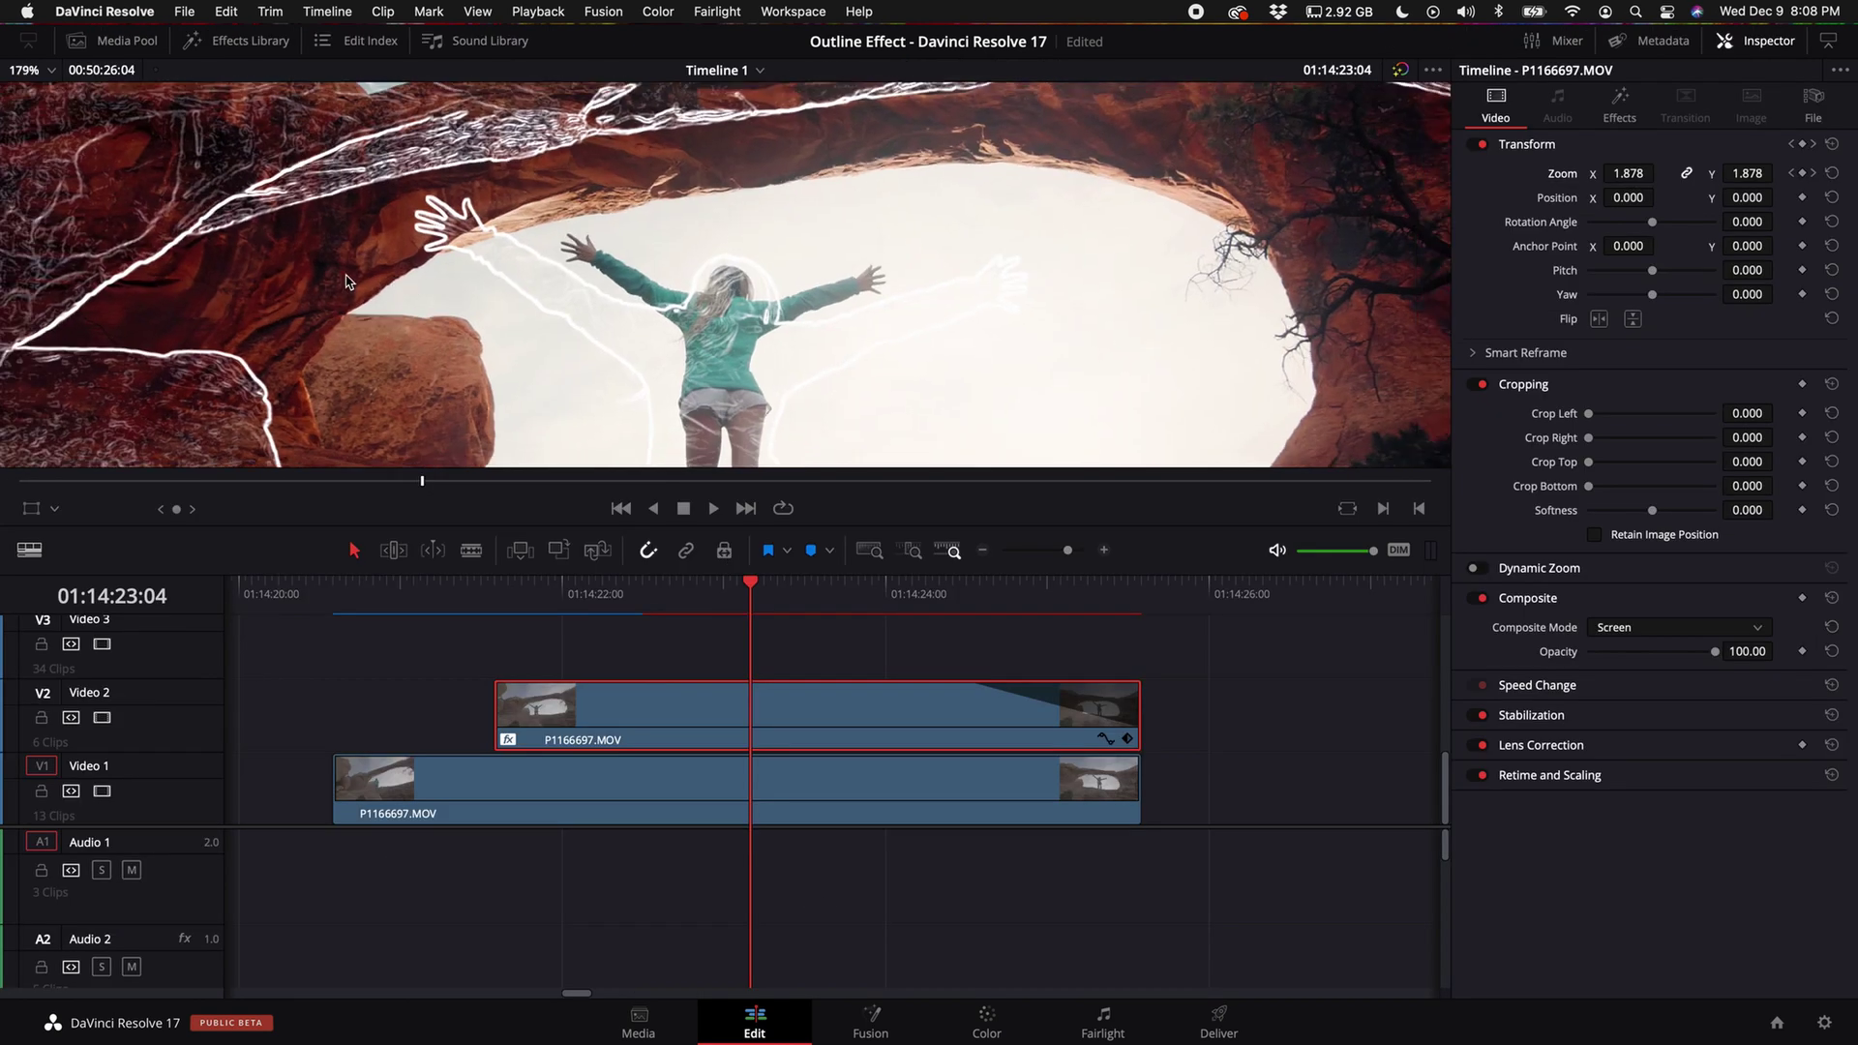
scroll(380, 304, "down", 3)
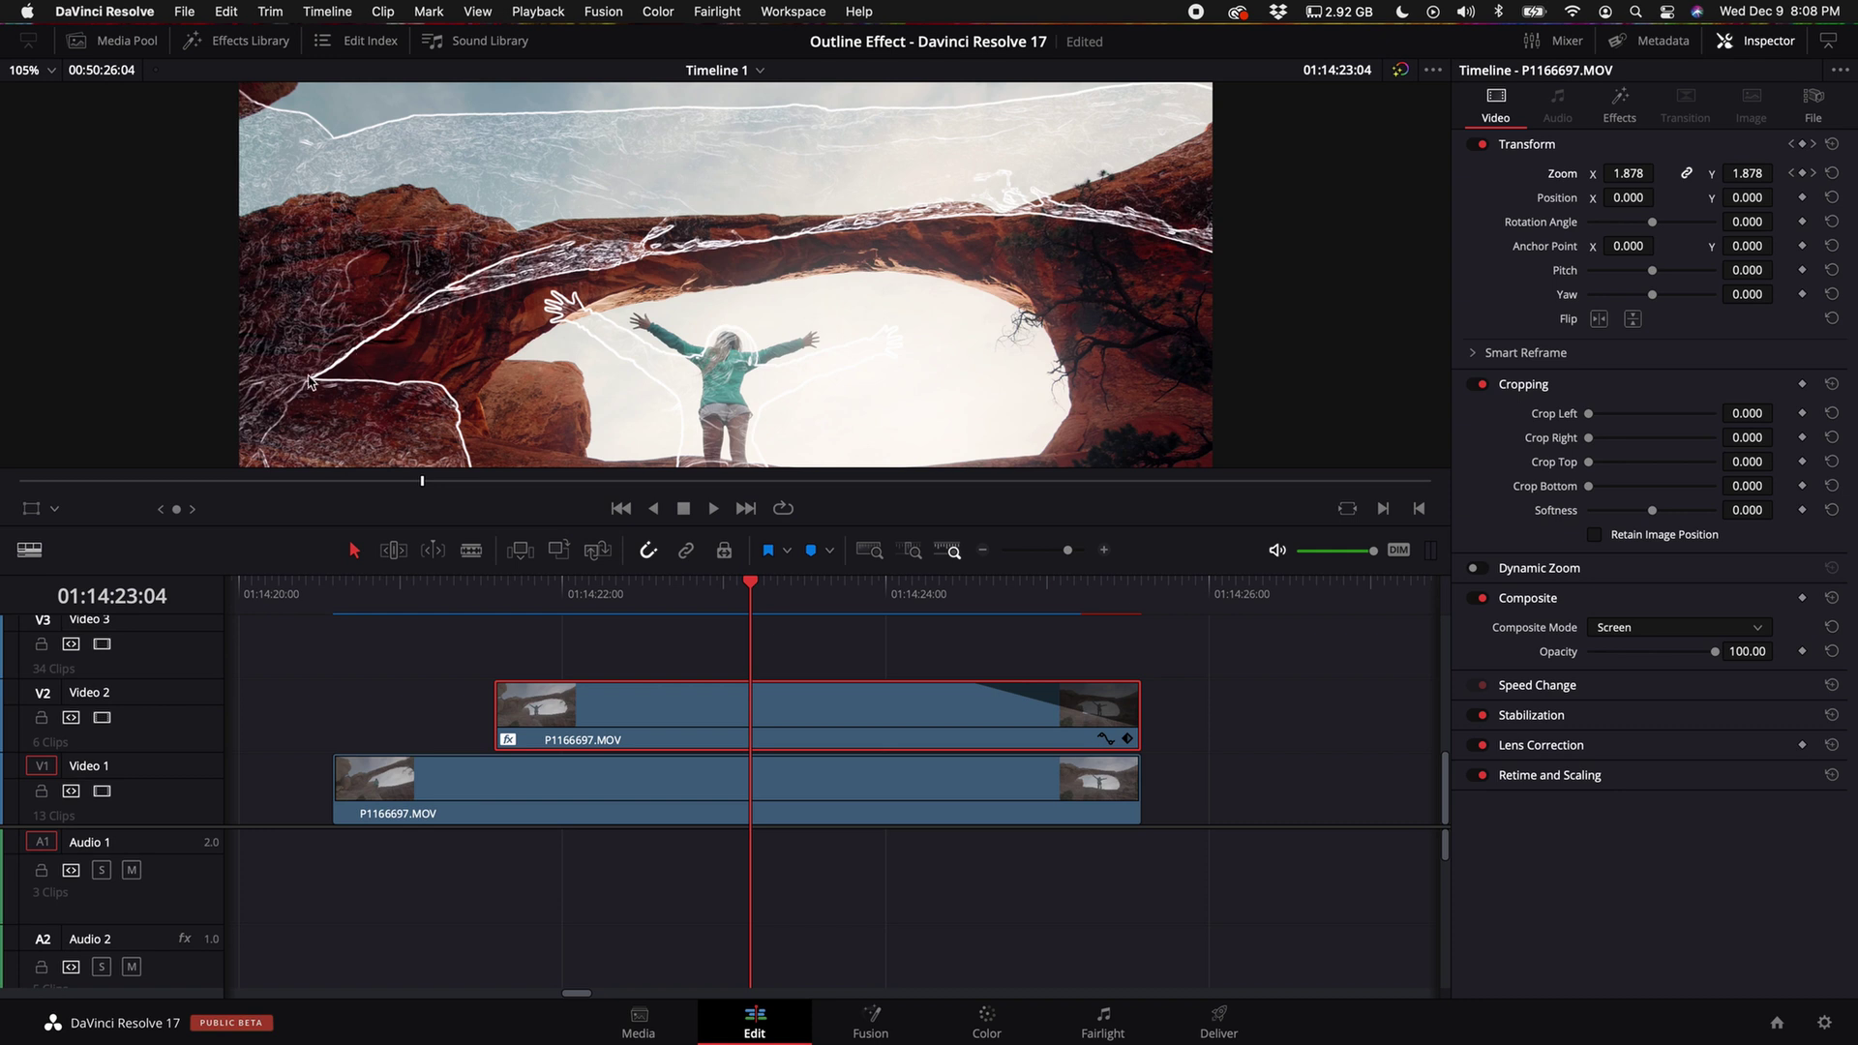
scroll(1043, 244, "down", 1)
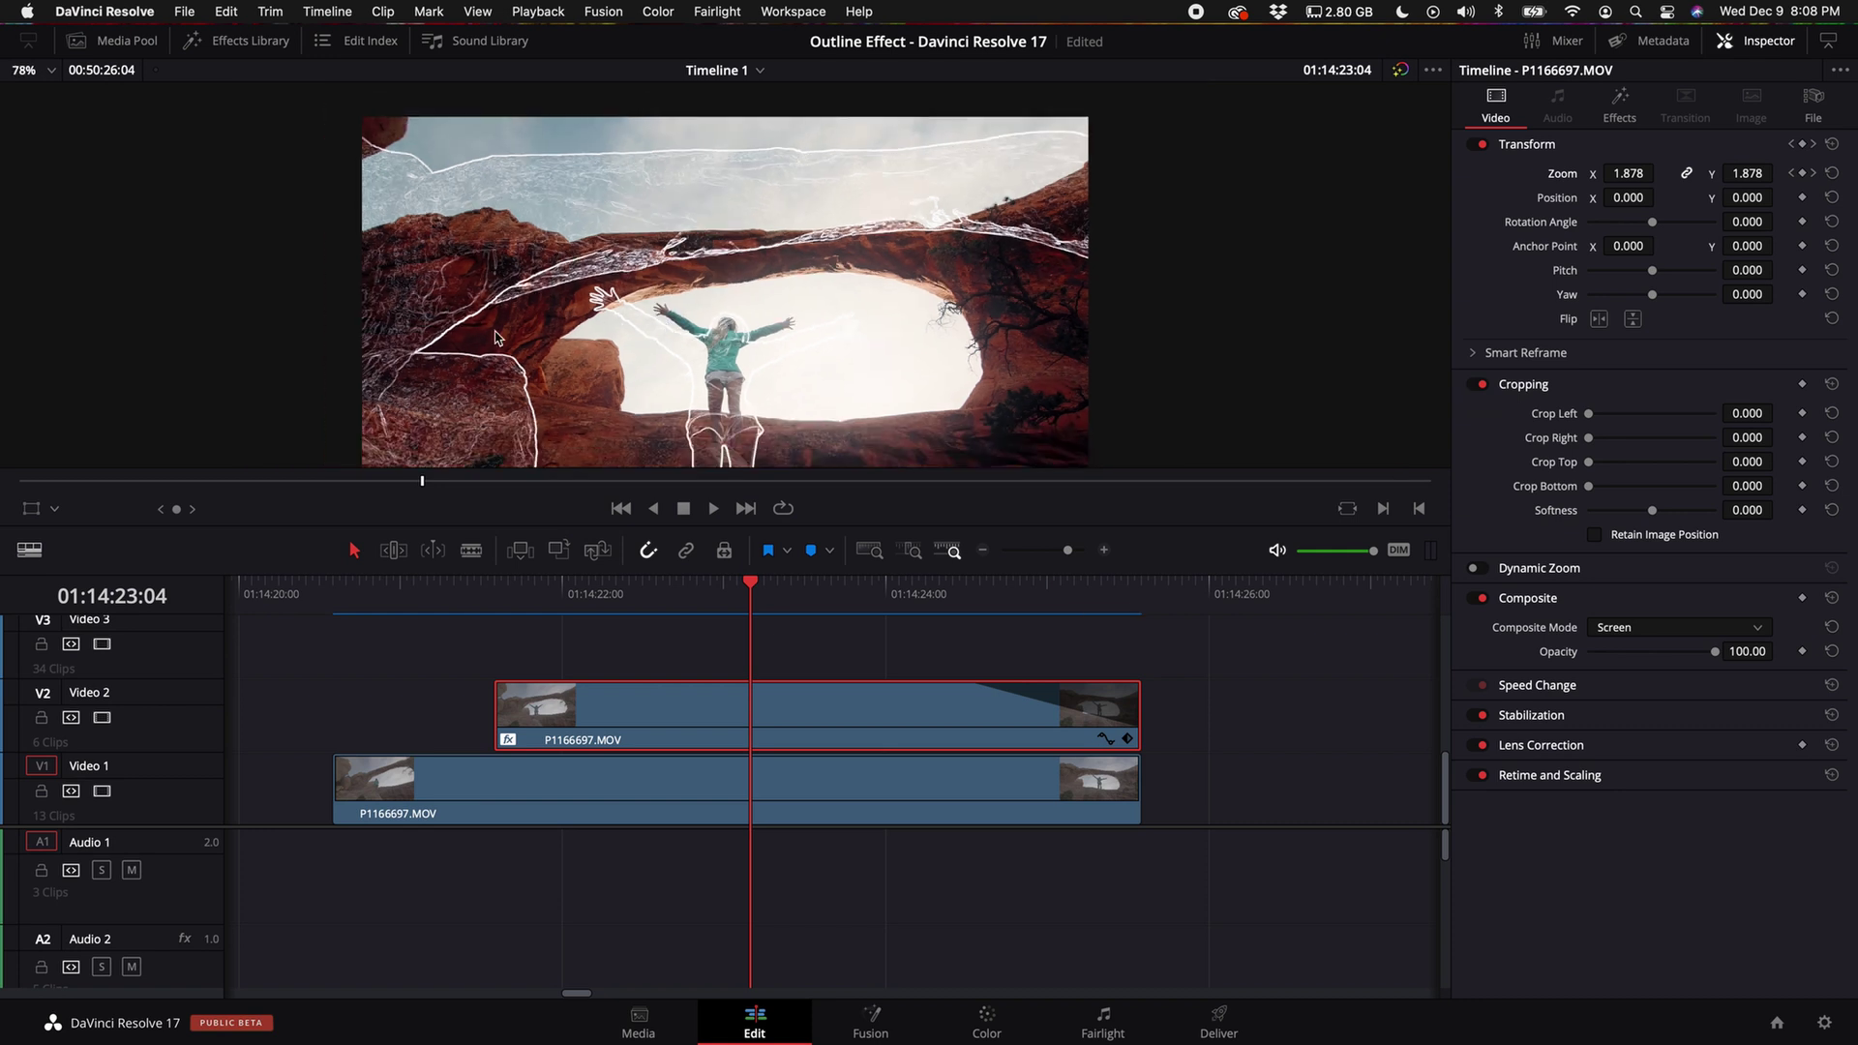